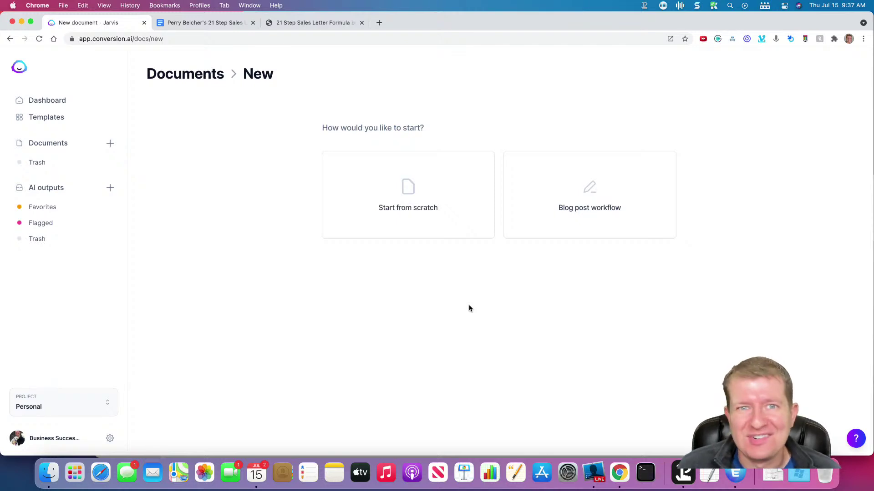
# Start a blank Jarvis document whose first line reads 'Course on how to grow your email list'
pyautogui.click(430, 208)
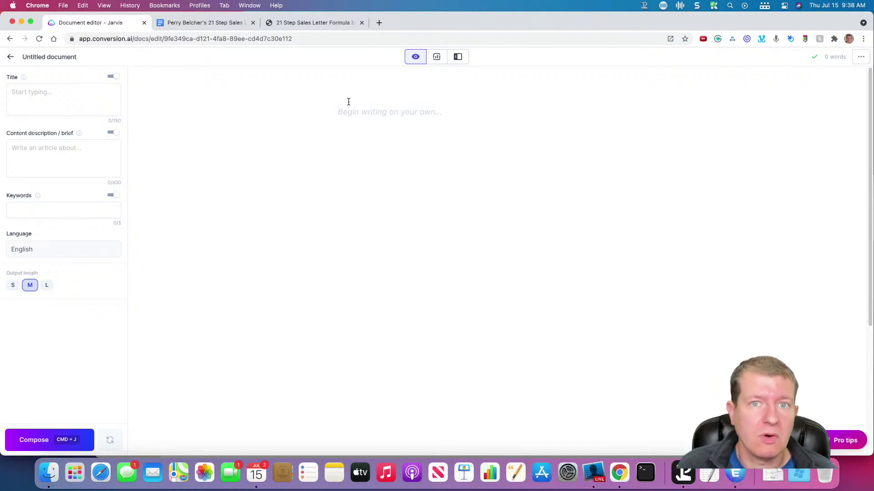
pyautogui.write('Course on how to grow your email list.')
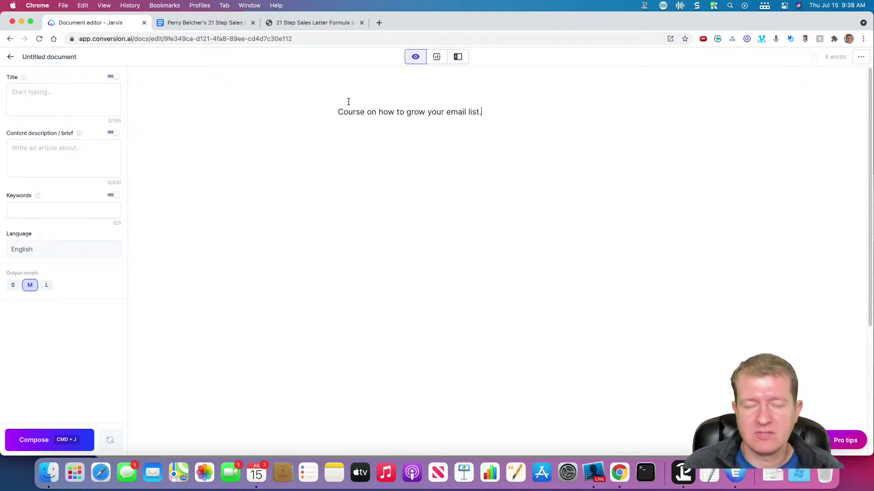
# Review the 21-step sales letter formula on the blog, then select the first step in Google Docs
pyautogui.click(313, 22)
pyautogui.scroll(-15, 457, 151)
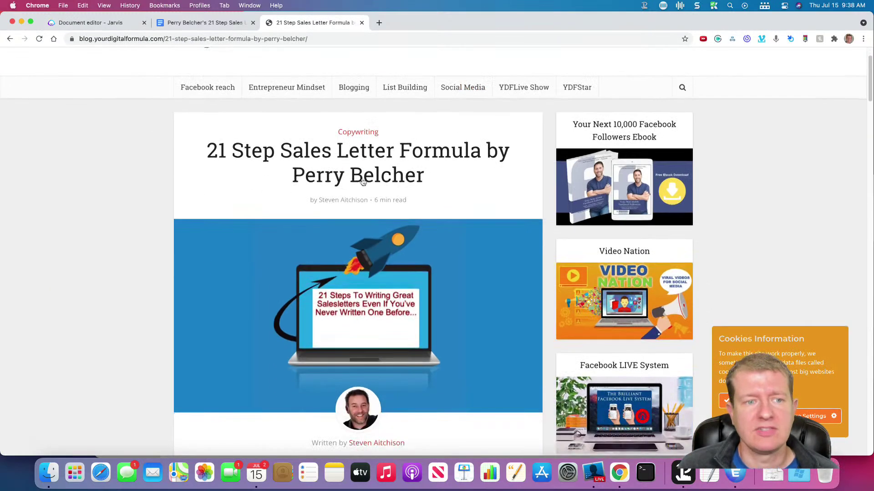
pyautogui.scroll(-20, 418, 178)
pyautogui.scroll(-8, 346, 155)
pyautogui.scroll(20, 355, 169)
pyautogui.scroll(8, 365, 183)
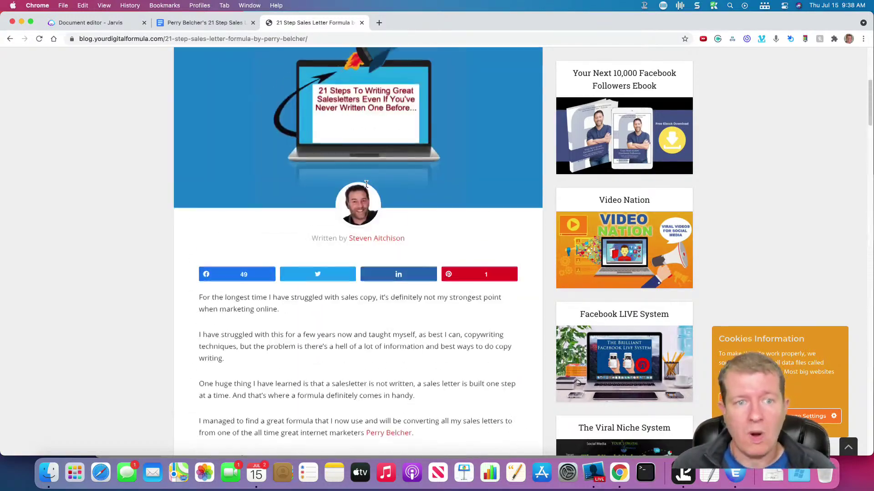
pyautogui.scroll(-2, 430, 252)
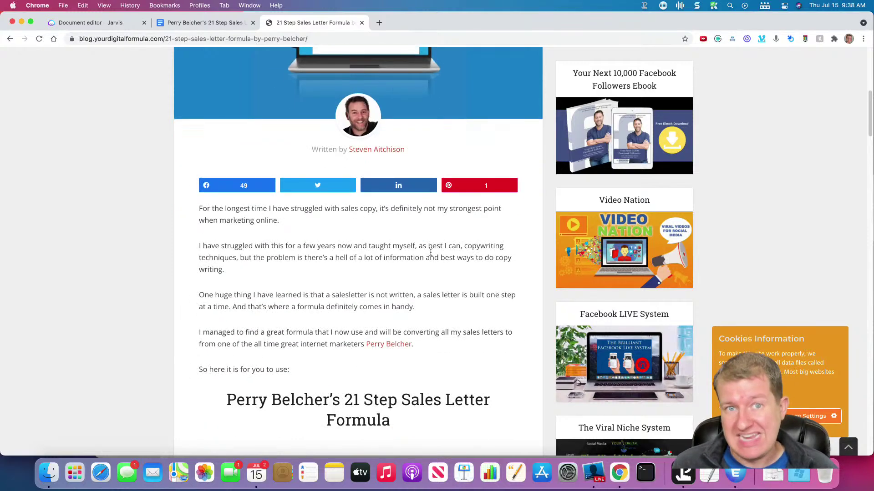
pyautogui.click(192, 22)
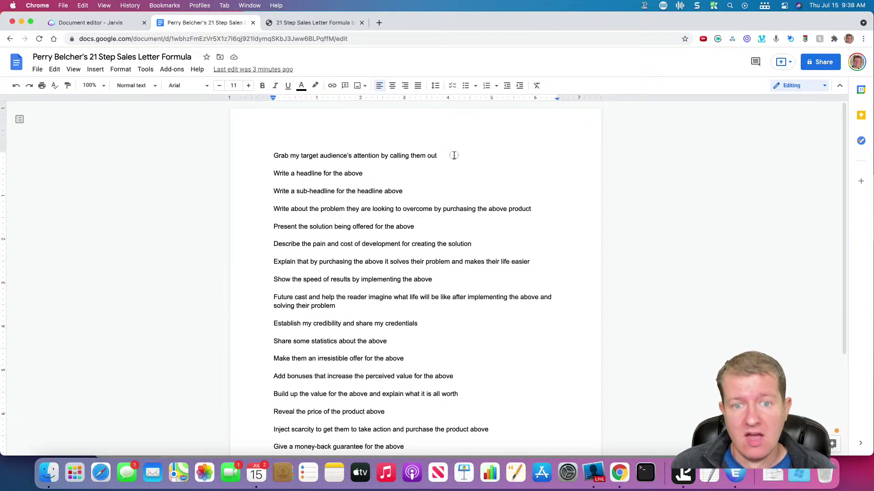
pyautogui.moveTo(452, 156); pyautogui.dragTo(266, 158)
pyautogui.press('super+c')
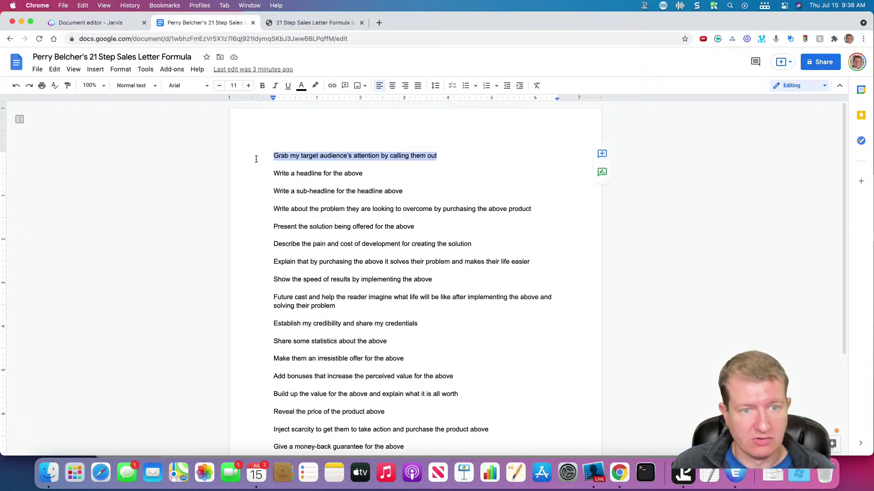
# Paste the first formula step into the Jarvis document's second line and generate text from it
pyautogui.click(106, 20)
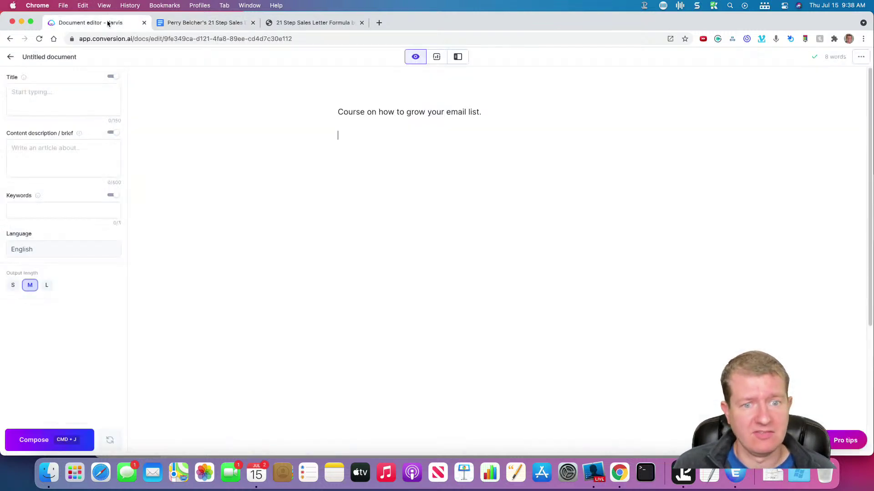
pyautogui.click(434, 137)
pyautogui.press('super+v')
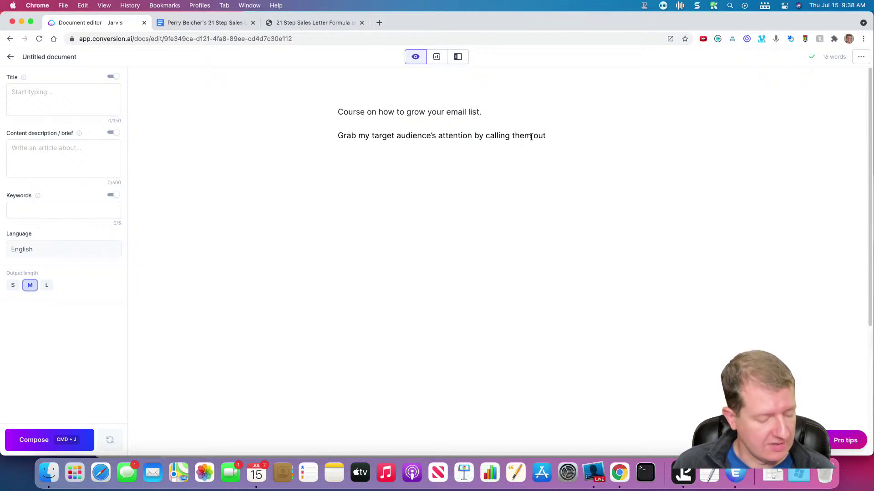
pyautogui.tripleClick(531, 137)
pyautogui.press('super+j')
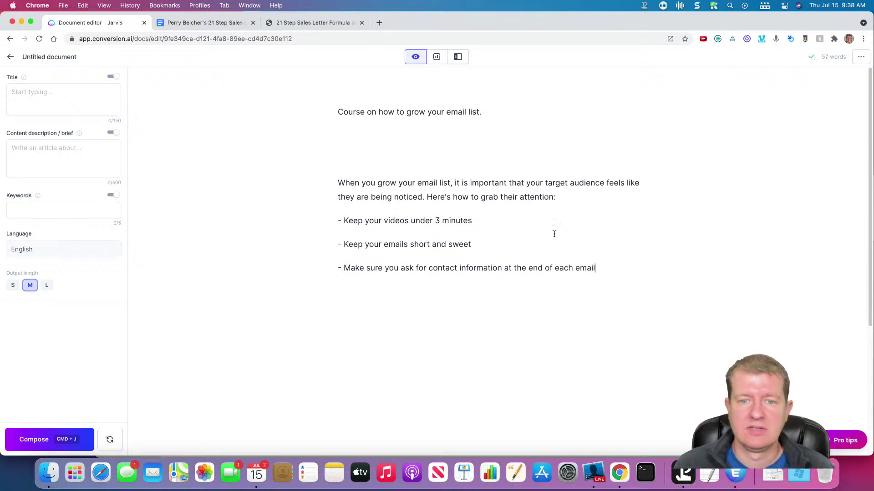
# Replace the generated paragraph with the line 'Attention Email Marketers'
pyautogui.moveTo(620, 271); pyautogui.dragTo(309, 180)
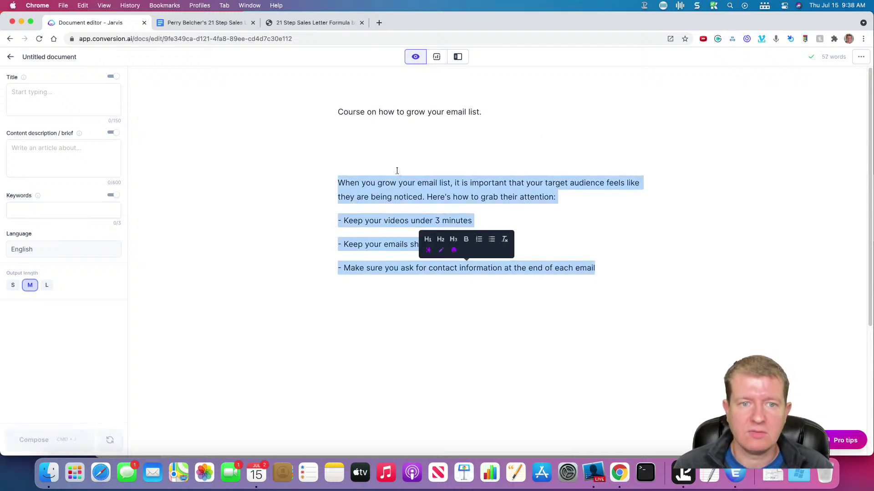
pyautogui.press('BackSpace')
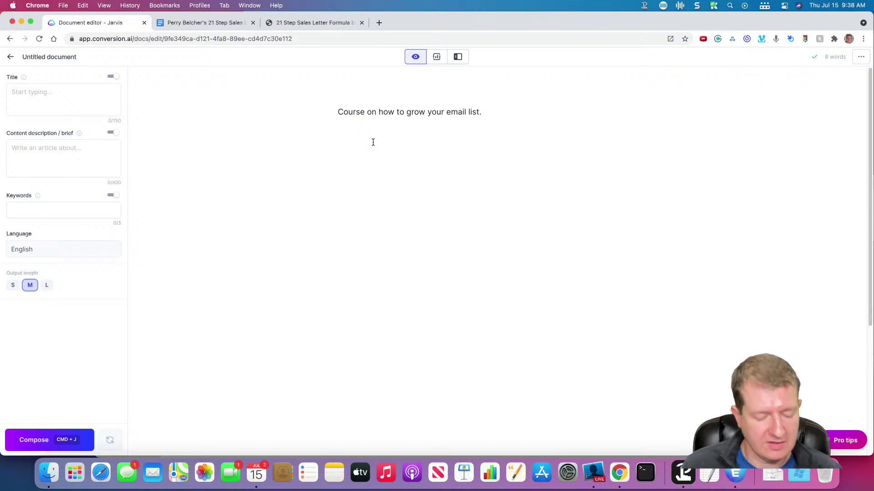
pyautogui.write('Attention ')
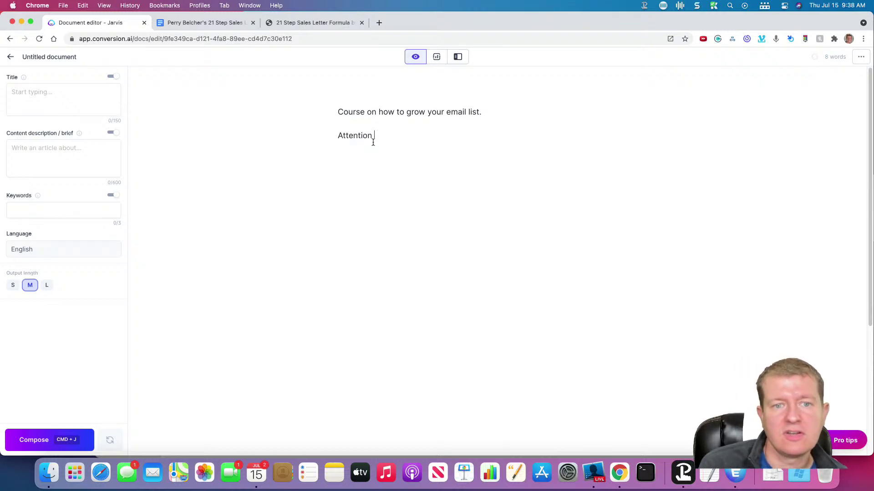
pyautogui.write('Emailo Marketers')
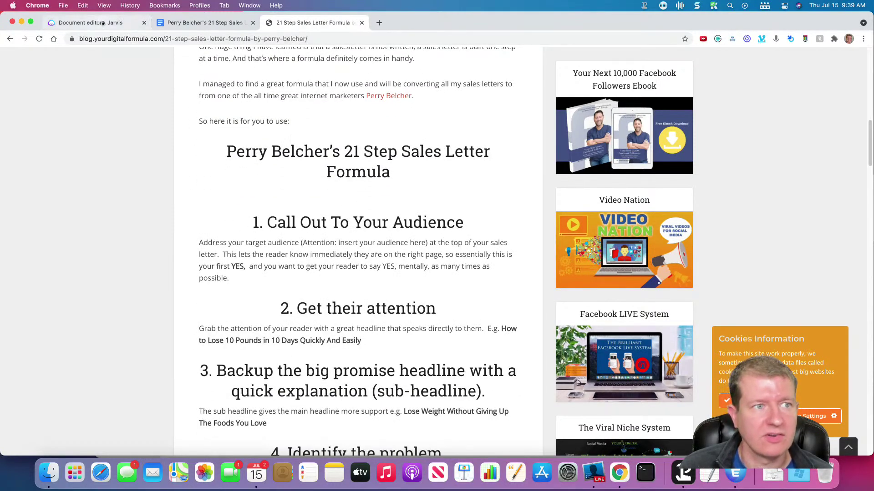
# Append '- Attention (audience)' to the first Docs step and copy the 'Write a headline for the above' step
pyautogui.click(188, 24)
pyautogui.click(459, 158)
pyautogui.write('- ')
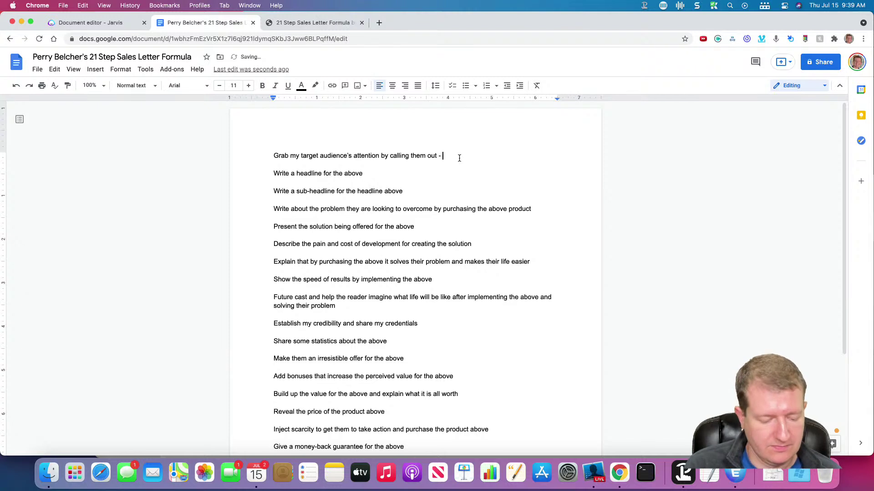
pyautogui.write('Attention (audience')
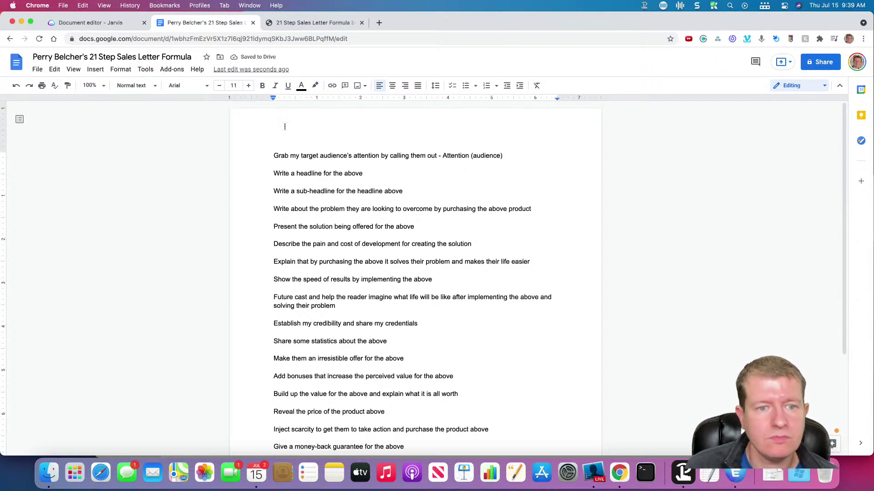
pyautogui.moveTo(362, 173); pyautogui.dragTo(276, 174)
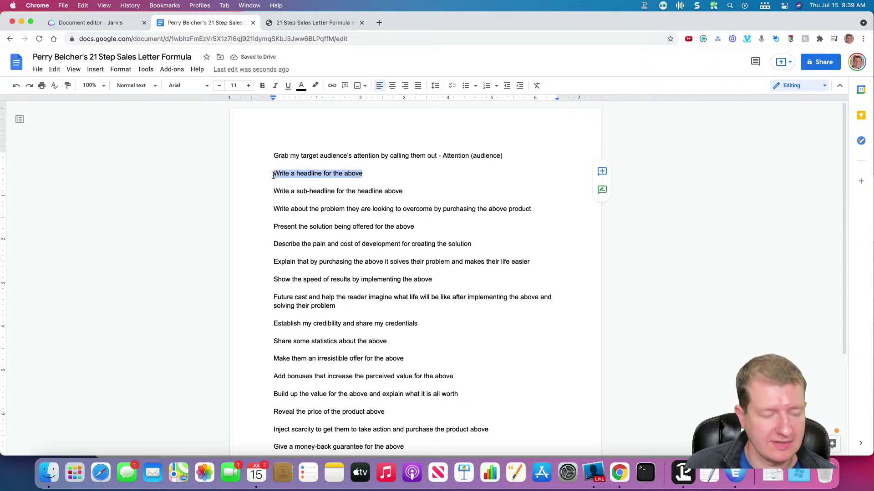
pyautogui.press('super+c')
pyautogui.click(100, 23)
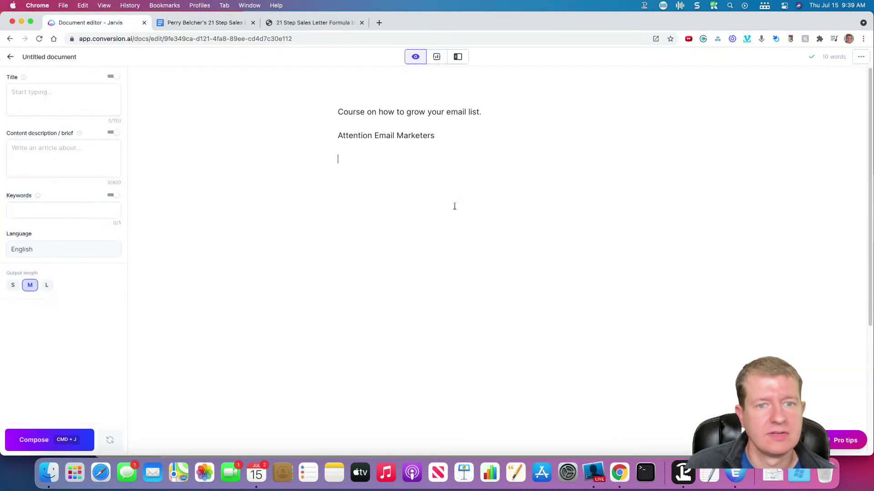
pyautogui.press('super+v')
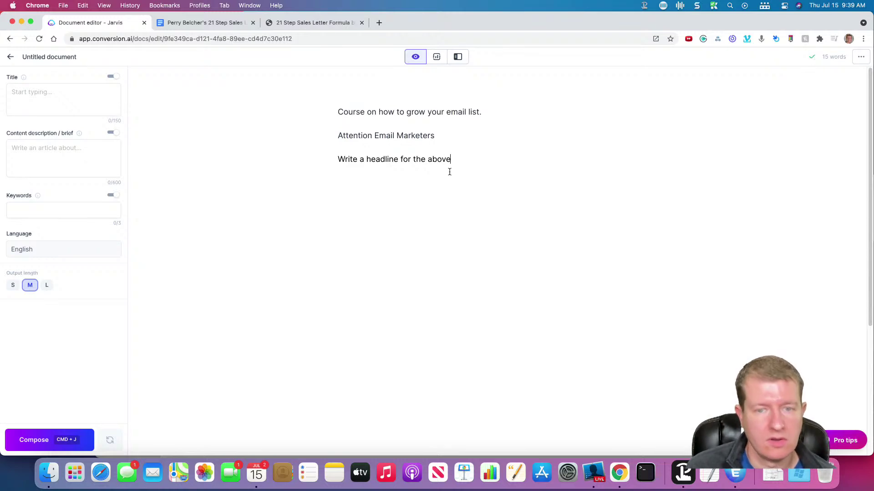
pyautogui.press('super+j')
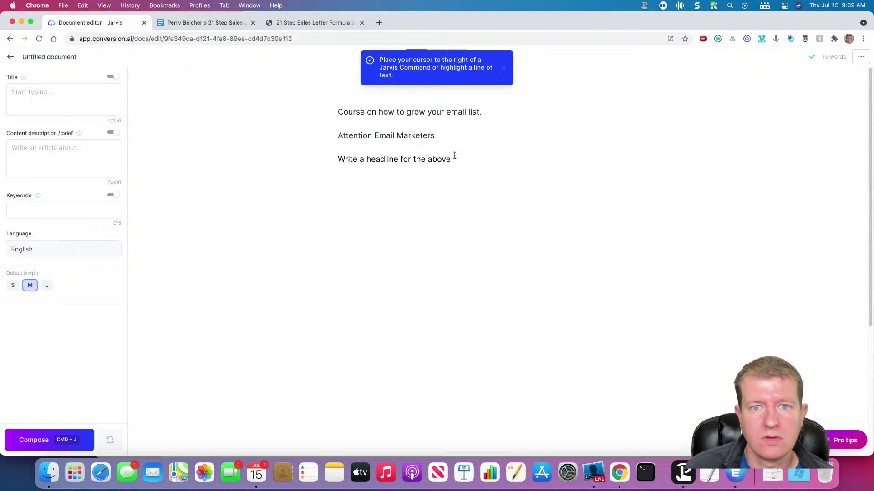
pyautogui.tripleClick(458, 157)
pyautogui.press('super+j')
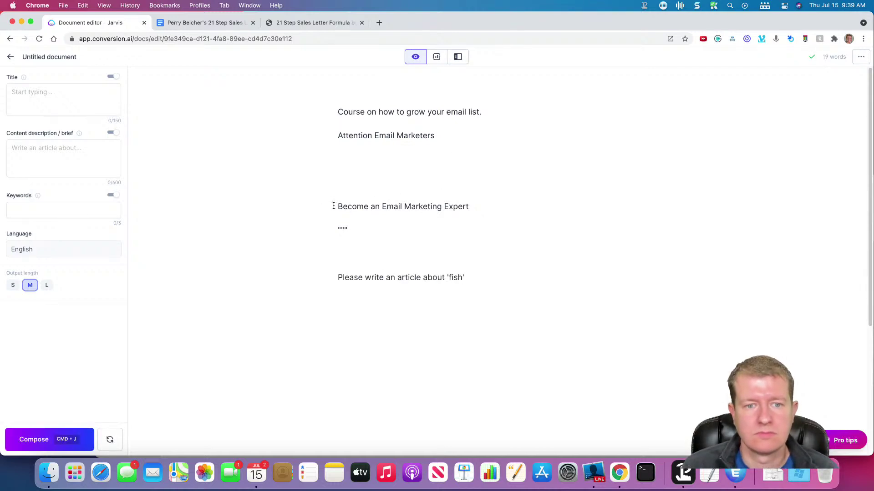
pyautogui.press('cmd+z')
pyautogui.press('cmd+j')
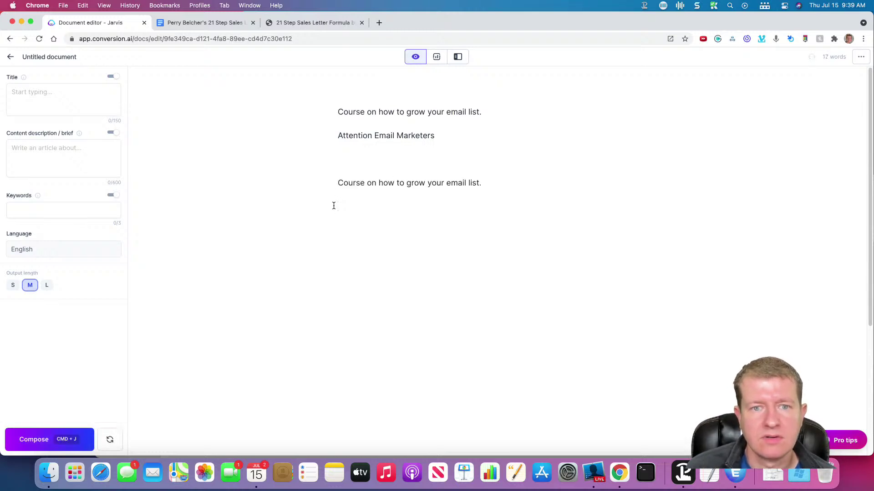
pyautogui.press('cmd+z')
pyautogui.press('cmd+j')
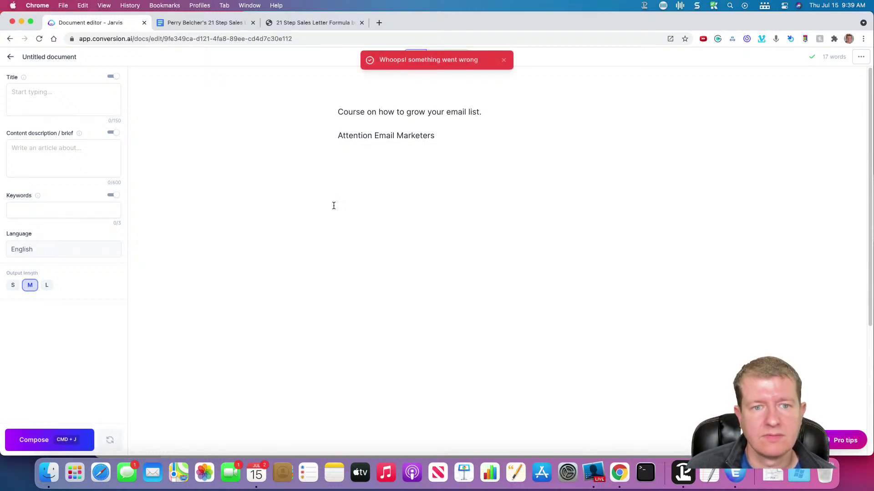
pyautogui.write('Write a headline for the above')
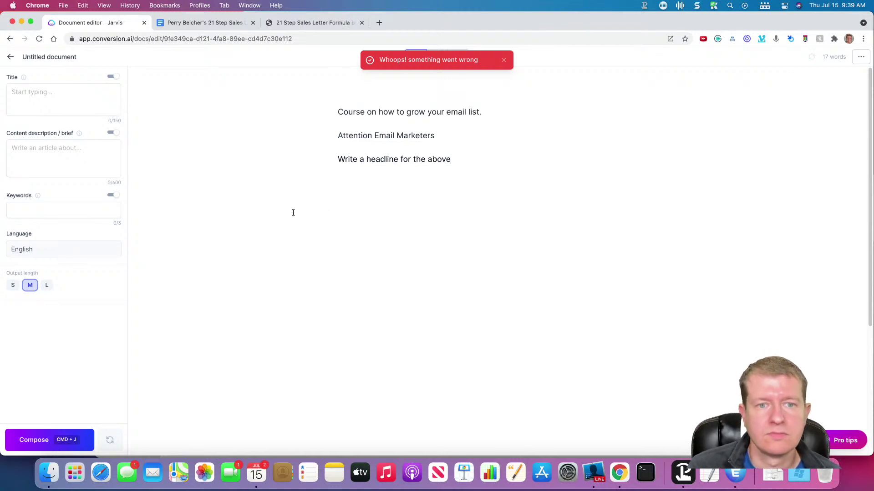
pyautogui.press('Return')
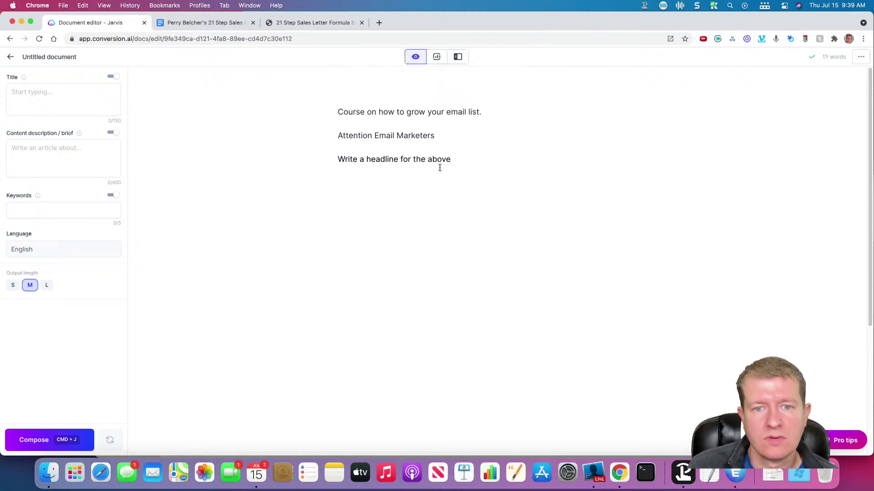
pyautogui.press('super+j')
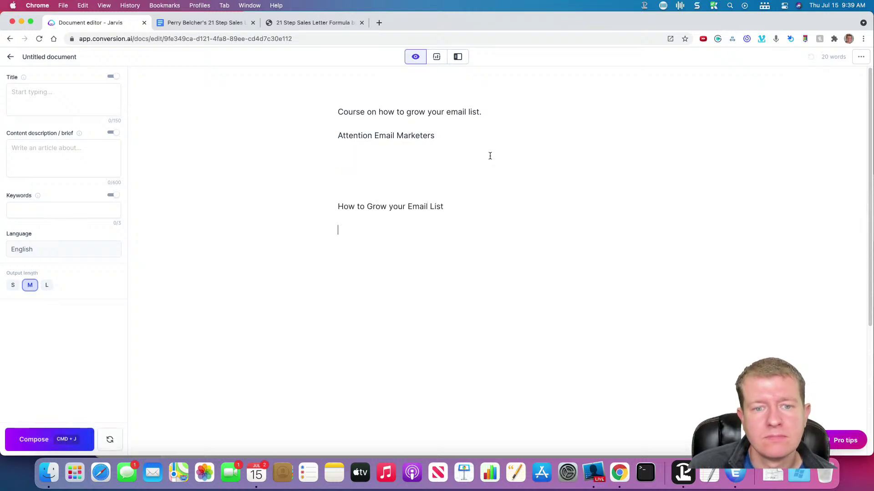
pyautogui.moveTo(448, 210); pyautogui.dragTo(336, 190)
pyautogui.press('BackSpace')
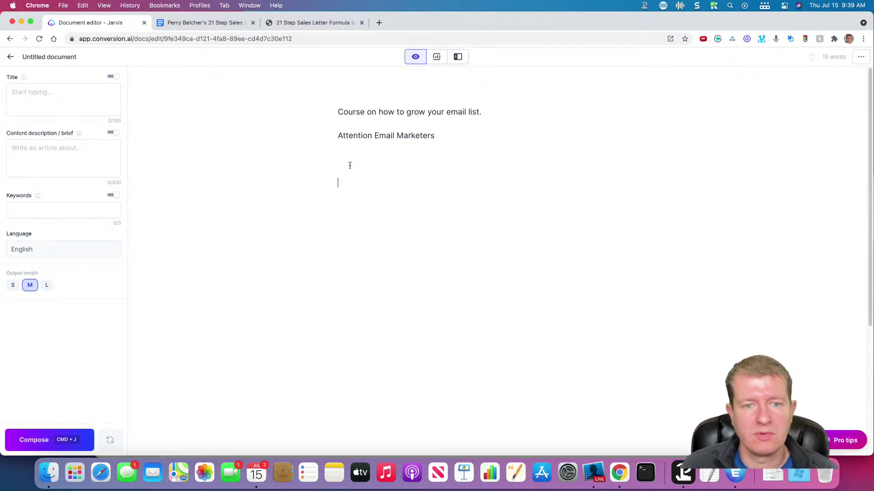
# Reword the headline step to 'Write a headline for the product above that speaks directly to the customer' and copy it
pyautogui.click(324, 19)
pyautogui.scroll(-3, 296, 247)
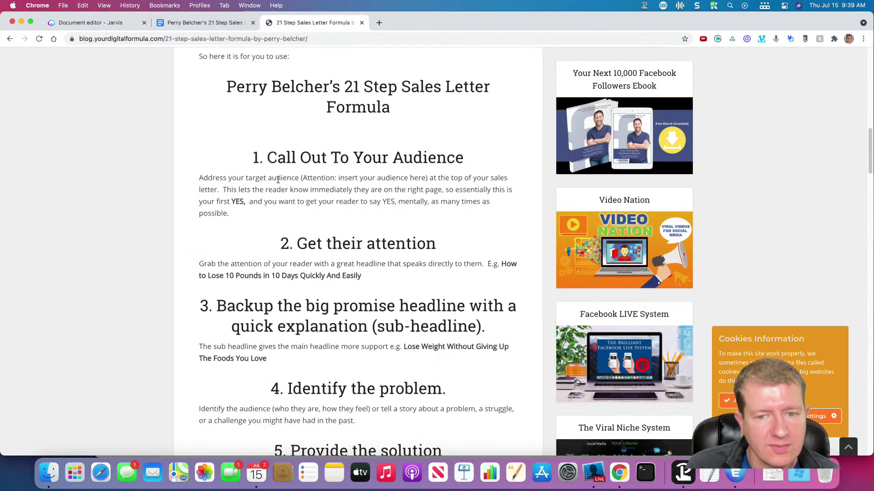
pyautogui.click(217, 27)
pyautogui.click(378, 171)
pyautogui.press('BackSpace')
pyautogui.press('BackSpace')
pyautogui.press('BackSpace')
pyautogui.press('BackSpace')
pyautogui.press('BackSpace')
pyautogui.press('BackSpace')
pyautogui.press('BackSpace')
pyautogui.press('BackSpace')
pyautogui.press('BackSpace')
pyautogui.press('BackSpace')
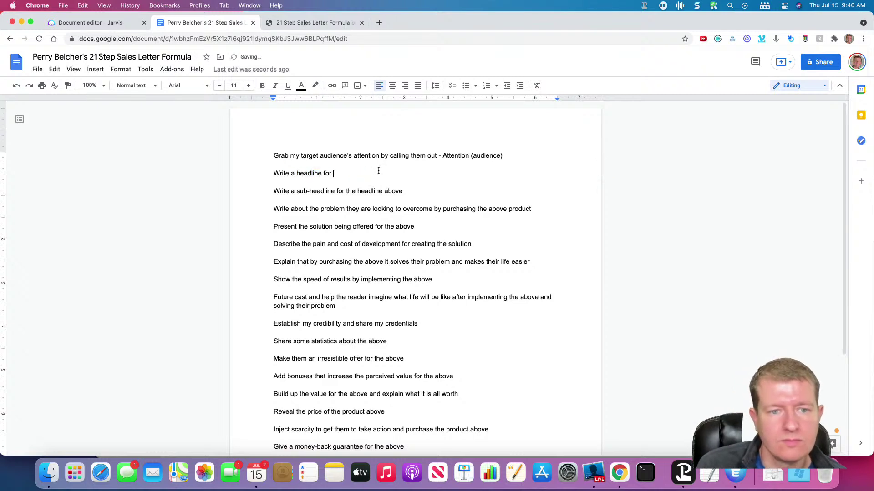
pyautogui.write('for the')
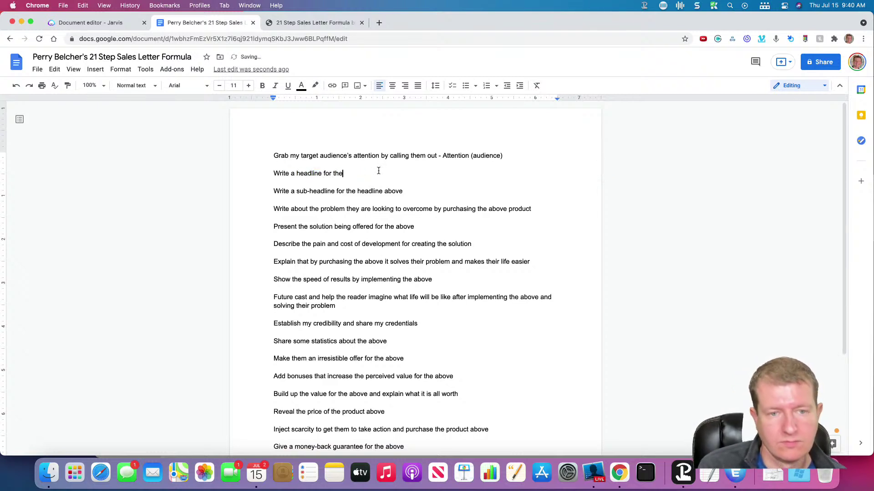
pyautogui.write(' product a')
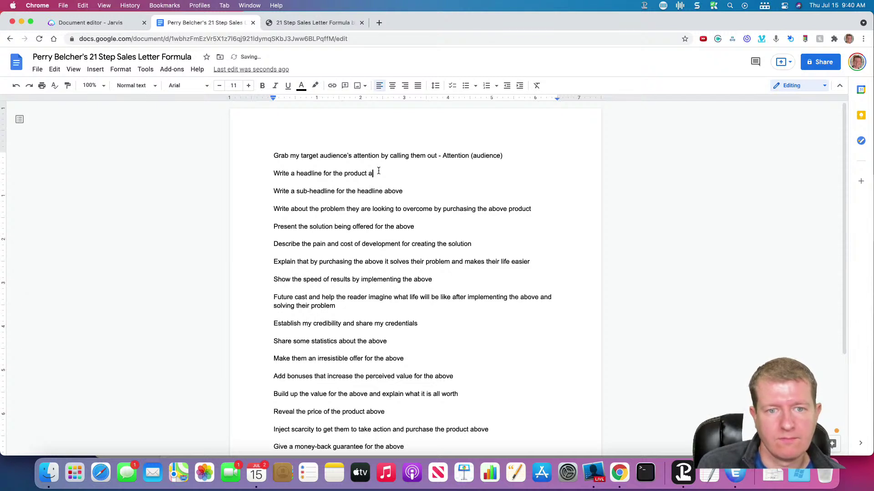
pyautogui.write('bebove that speaks directly to the customer')
pyautogui.moveTo(496, 173); pyautogui.dragTo(240, 175)
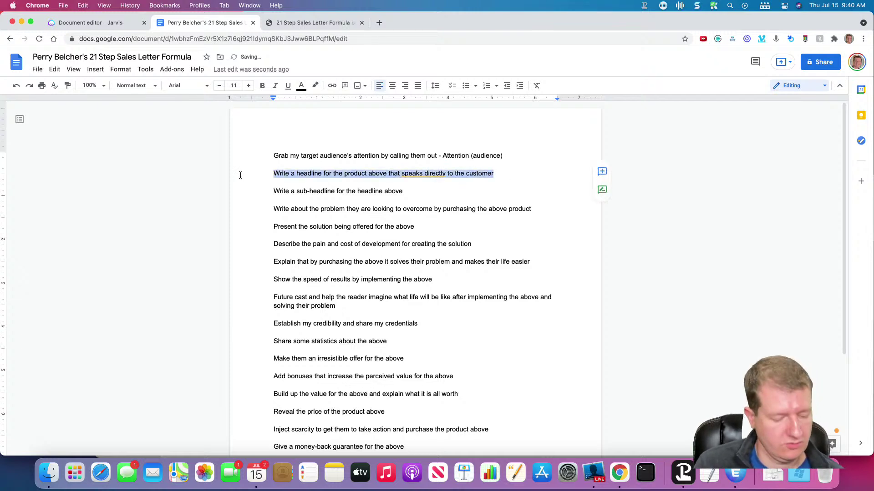
pyautogui.press('super+x')
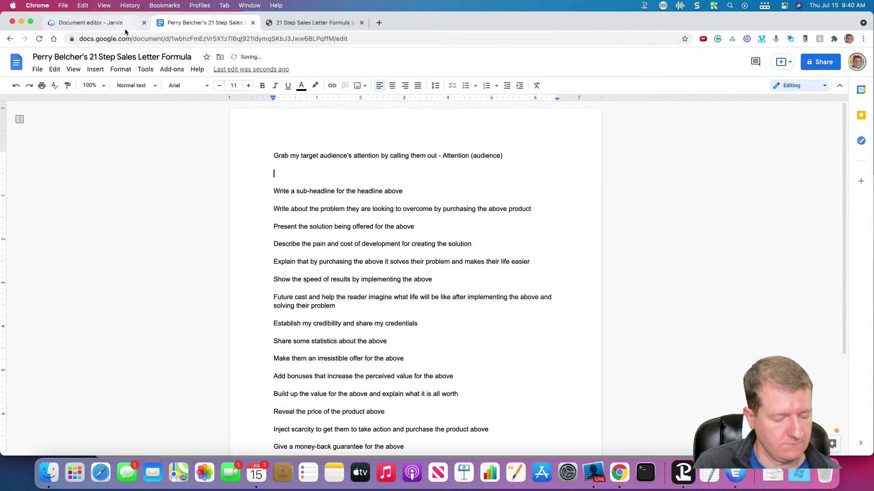
pyautogui.press('super+z')
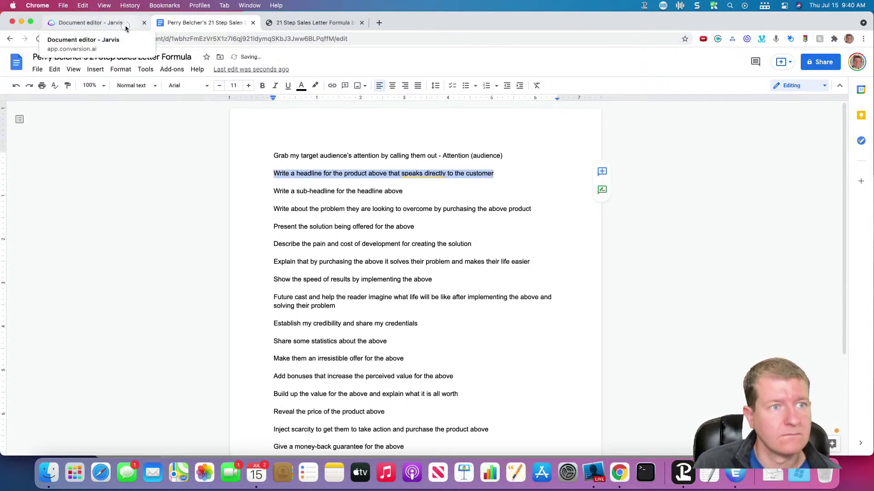
pyautogui.click(127, 25)
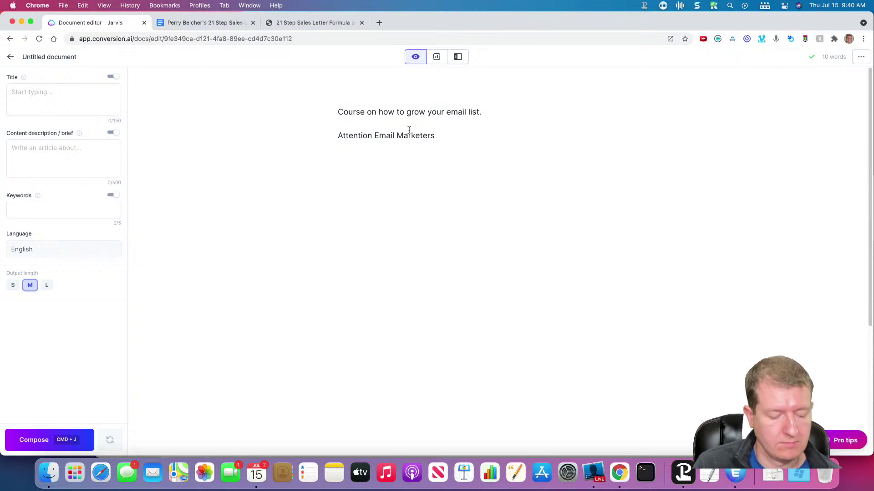
# Paste the headline command and regenerate until Jarvis gives 'How to grow your email list in 3 simple steps'
pyautogui.press('super+v')
pyautogui.press('Return')
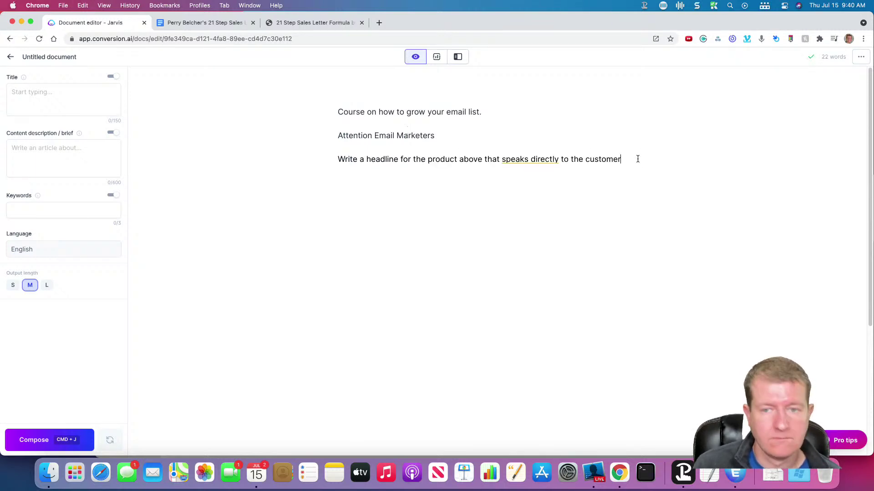
pyautogui.press('super+j')
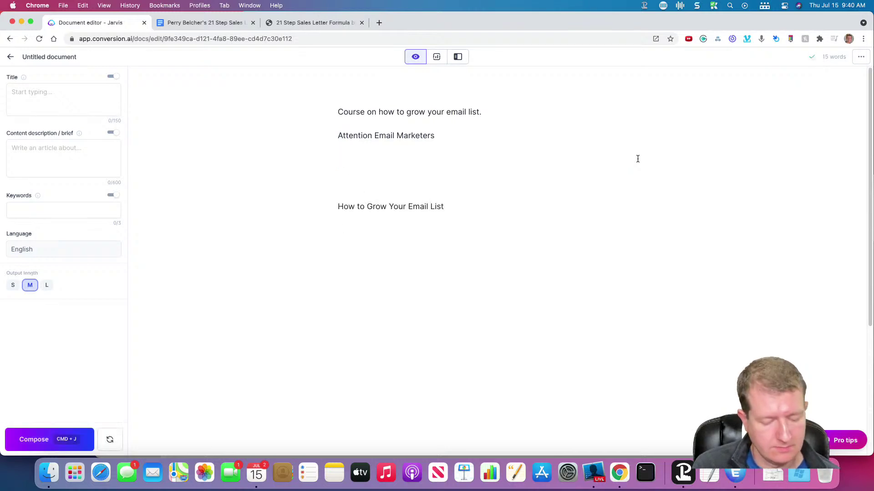
pyautogui.press('super+z')
pyautogui.press('super+j')
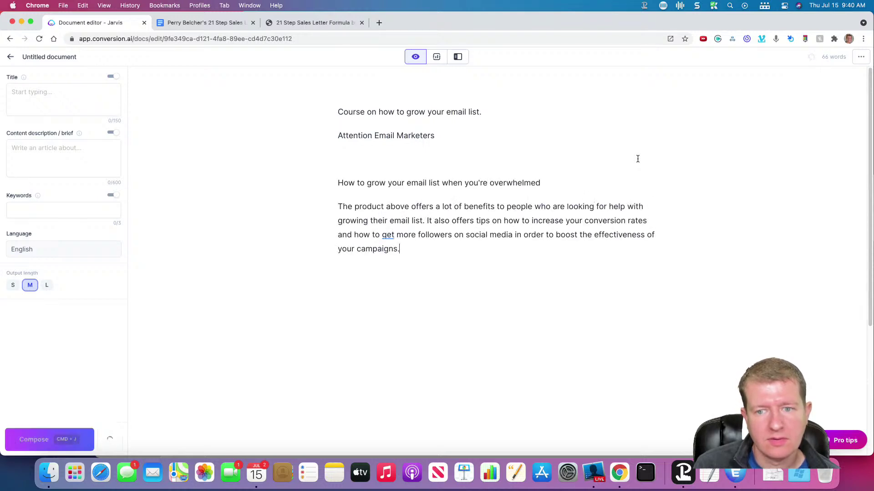
pyautogui.press('super+z')
pyautogui.press('super+j')
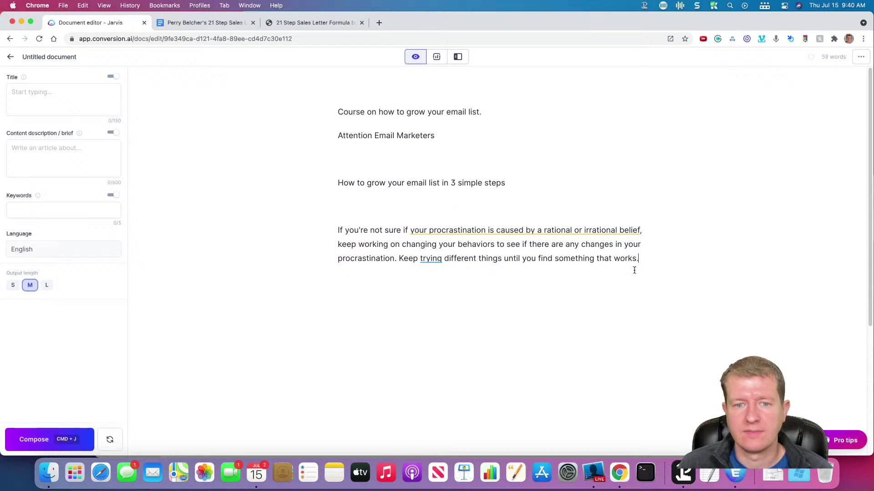
# Delete the extra generated paragraph and the blank line around the new headline
pyautogui.moveTo(637, 262); pyautogui.dragTo(318, 220)
pyautogui.press('BackSpace')
pyautogui.click(336, 181)
pyautogui.press('BackSpace')
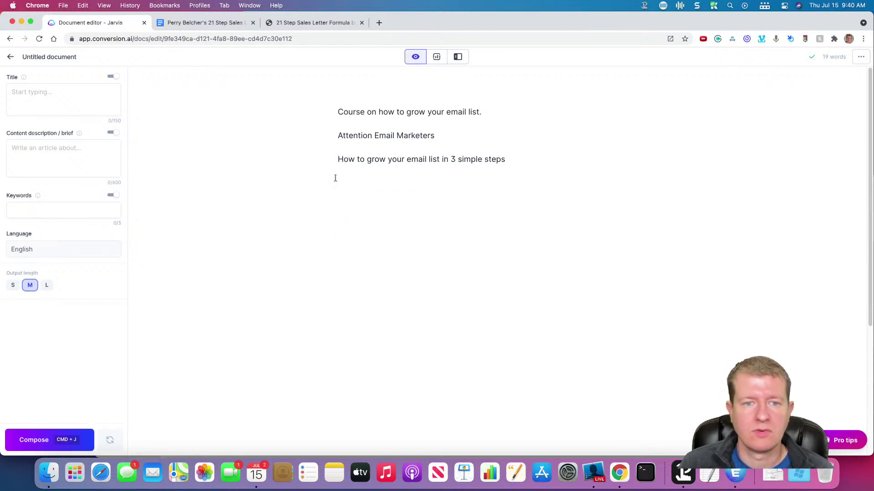
# Select the sub-headline step in the formula Google Doc and return to the Jarvis draft
pyautogui.click(312, 24)
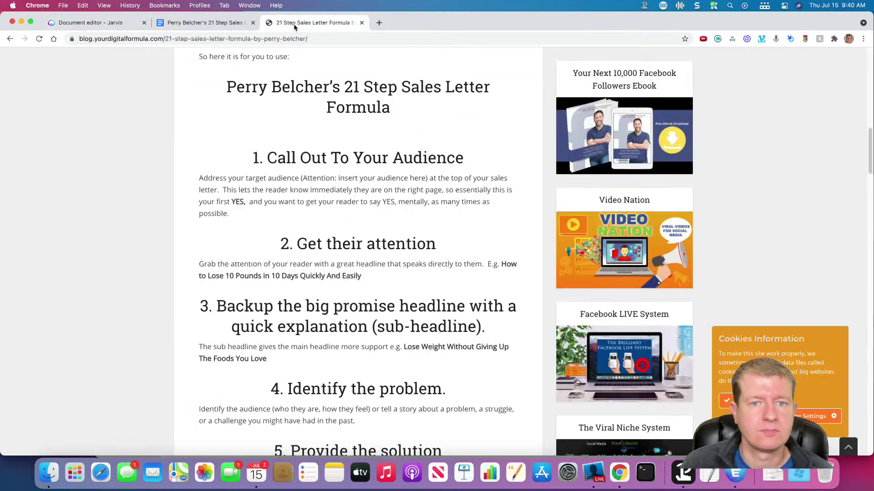
pyautogui.click(209, 23)
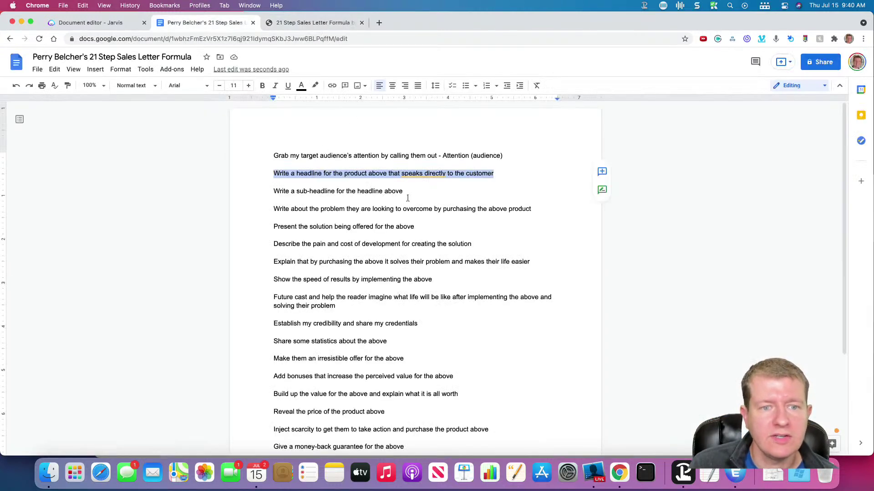
pyautogui.moveTo(413, 193); pyautogui.dragTo(272, 191)
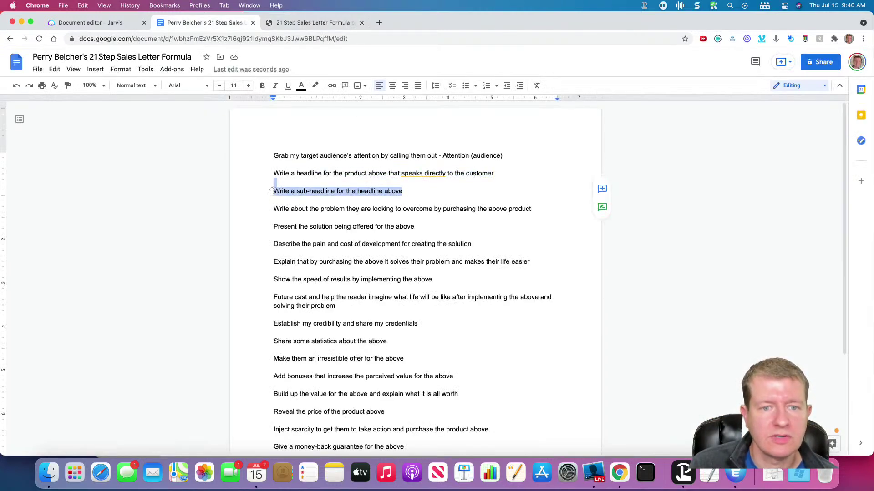
pyautogui.click(120, 23)
# Paste and run the sub-headline command, then delete the unwanted generated paragraph
pyautogui.press('super+v')
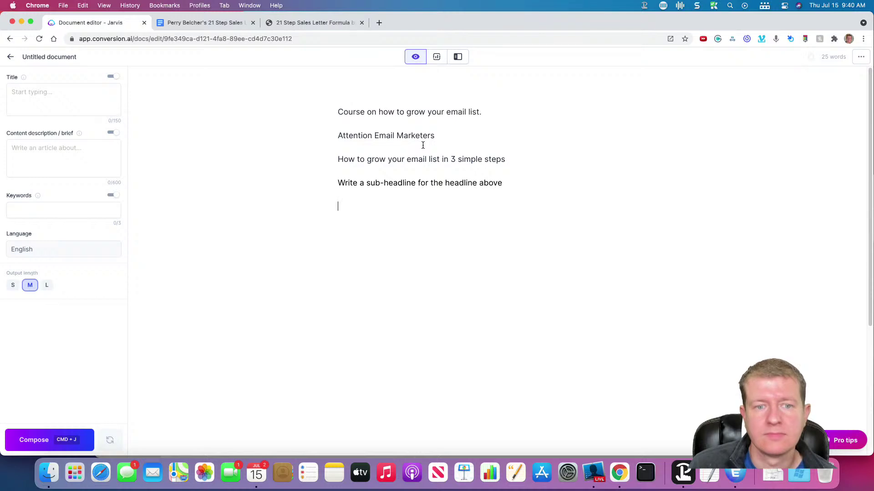
pyautogui.press('super+j')
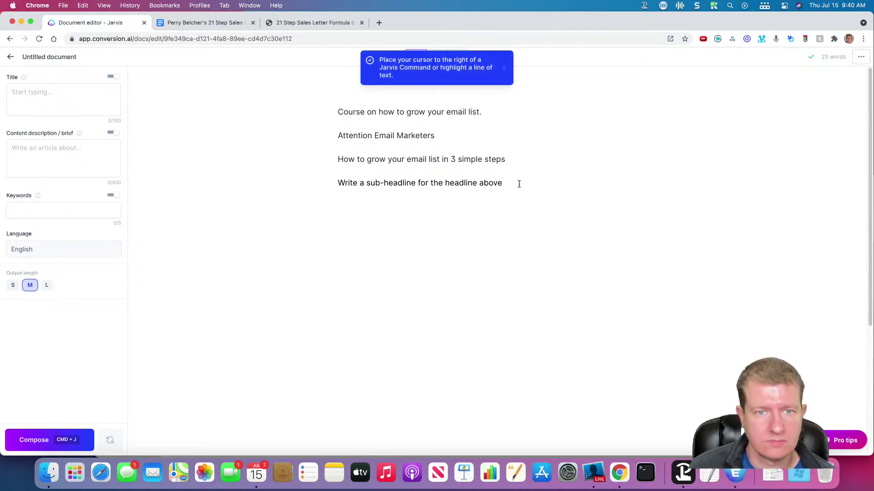
pyautogui.press('super+j')
pyautogui.moveTo(519, 184); pyautogui.dragTo(321, 182)
pyautogui.press('super+j')
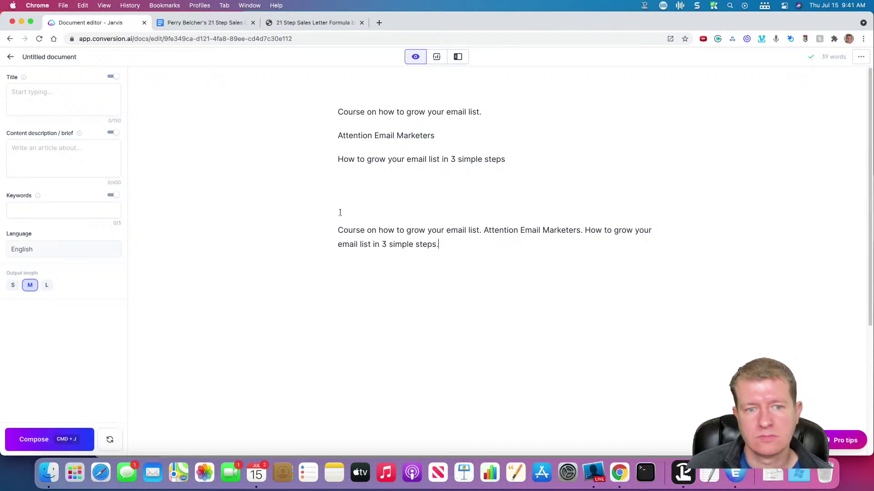
pyautogui.press('BackSpace')
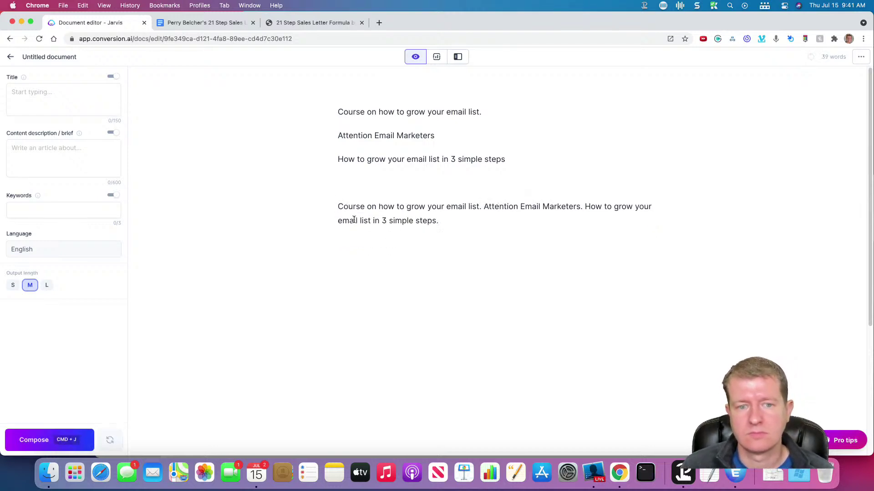
pyautogui.press('BackSpace')
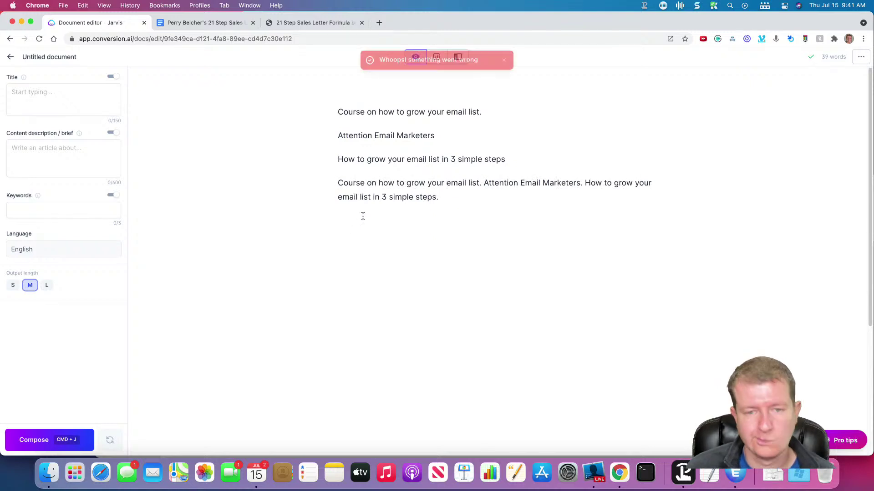
pyautogui.tripleClick(337, 183)
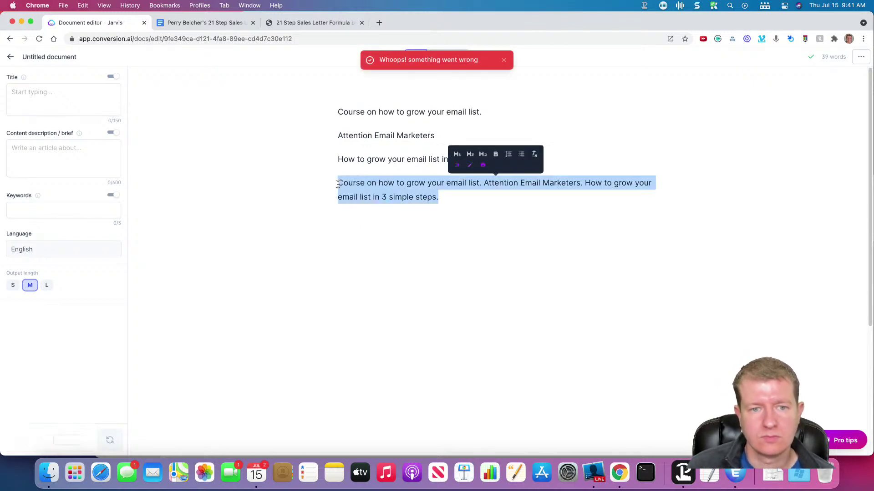
pyautogui.press('BackSpace')
# Paste the sub-headline command again and regenerate it several times for a better result
pyautogui.press('super+v')
pyautogui.press('super+j')
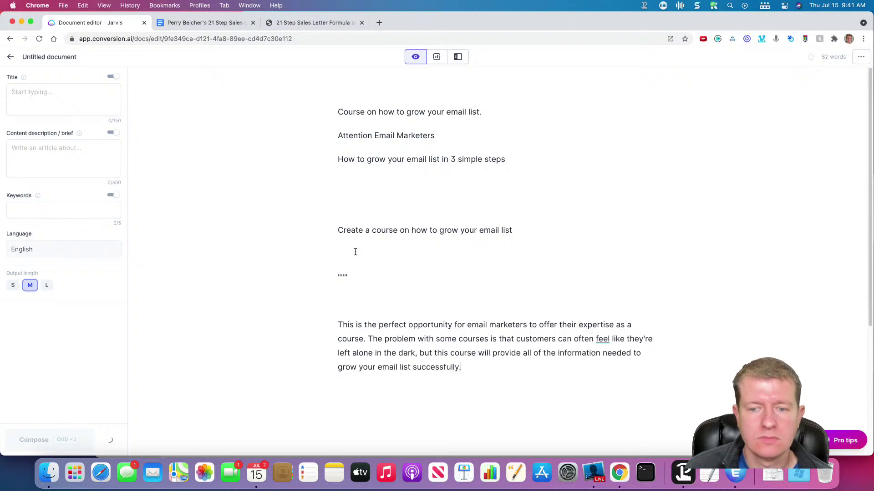
pyautogui.press('super+z')
pyautogui.press('super+j')
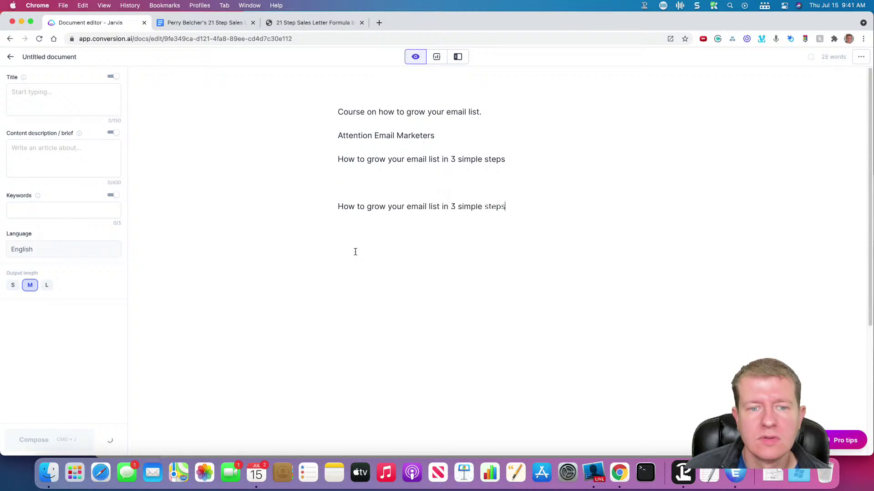
pyautogui.press('super+z')
pyautogui.press('super+j')
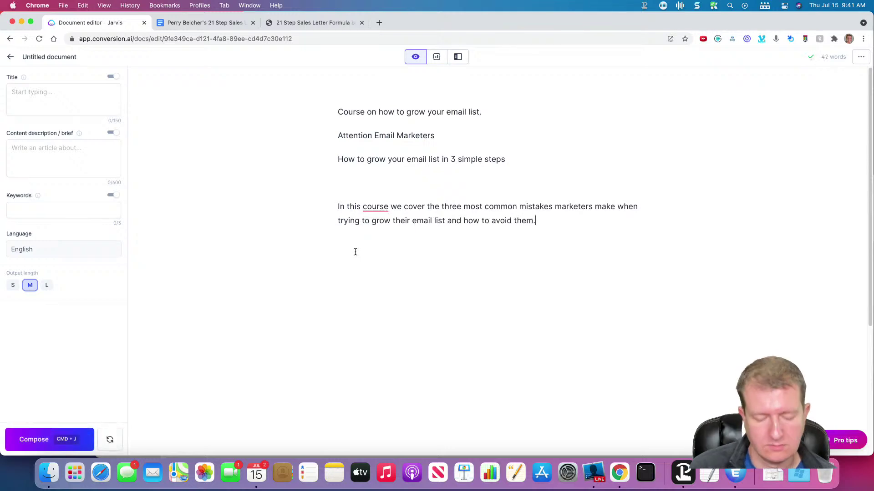
pyautogui.press('super+z')
pyautogui.press('super+j')
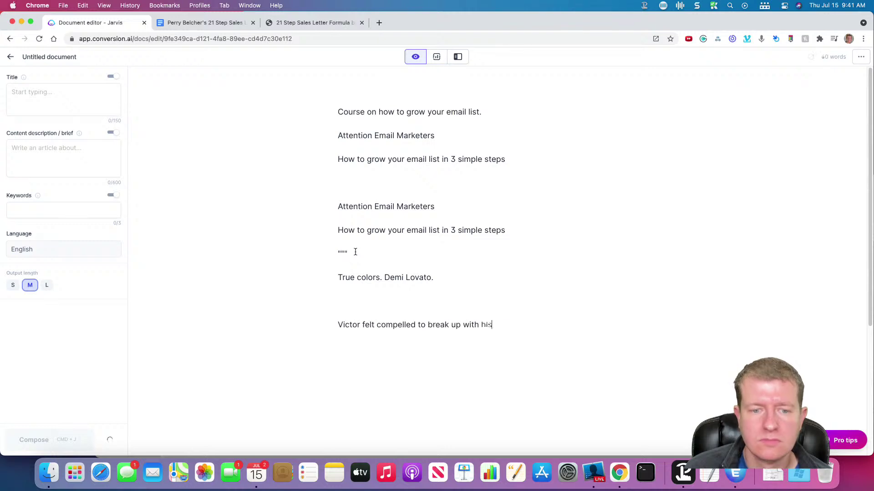
pyautogui.press('super+z')
pyautogui.press('super+j')
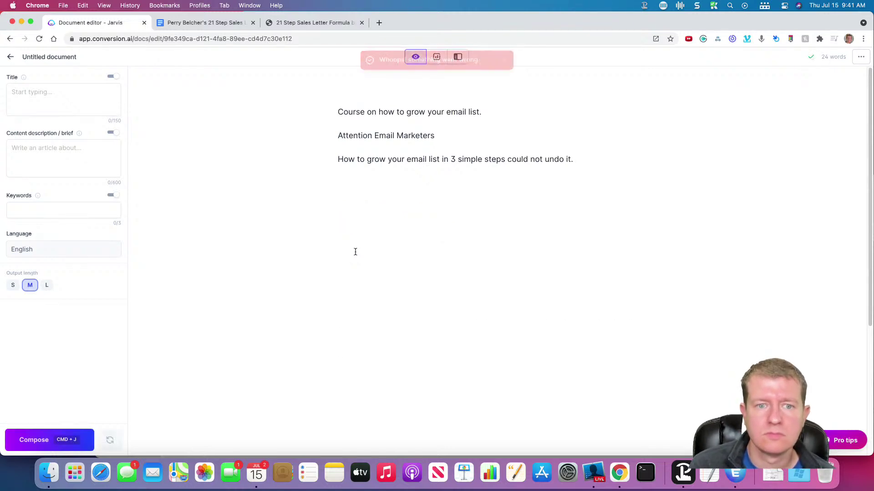
# Drop 'headline' from the command, regenerate 'Grow Your Email List', and trim the stray 'could not undo it.' text
pyautogui.press('Return')
pyautogui.press('super+v')
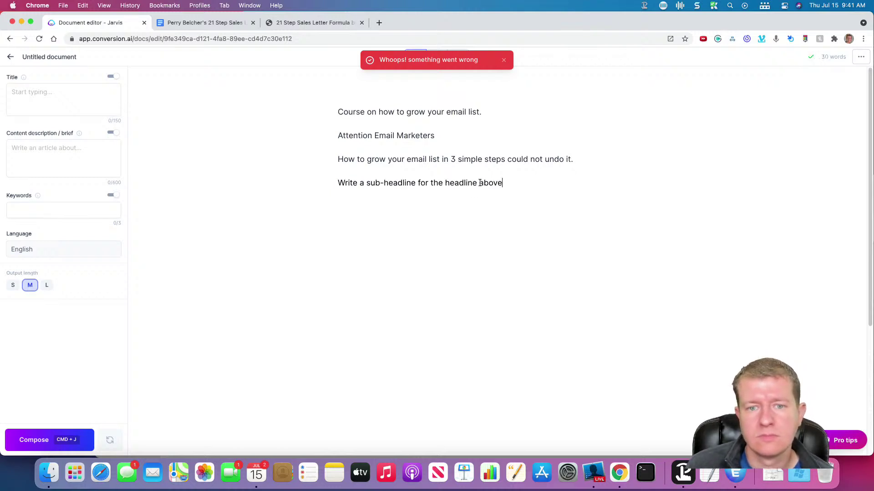
pyautogui.moveTo(479, 183); pyautogui.dragTo(445, 183)
pyautogui.press('BackSpace')
pyautogui.press('BackSpace')
pyautogui.press('super+Return')
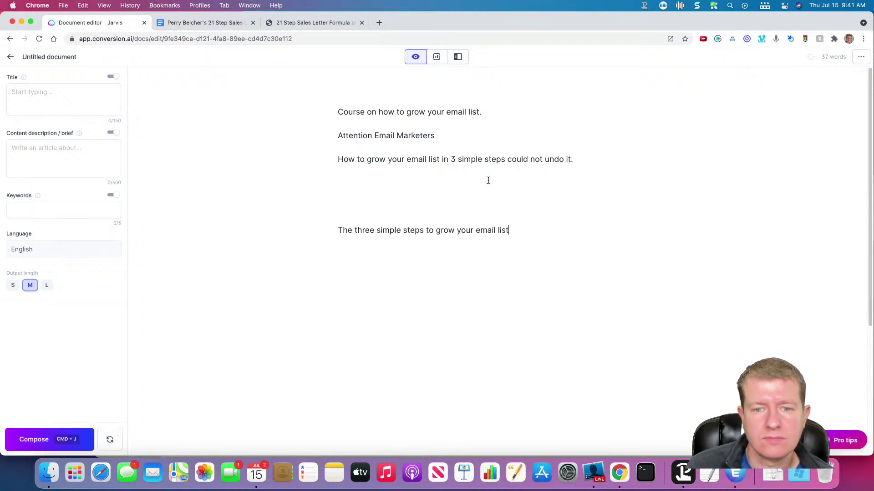
pyautogui.press('super+shift+Return')
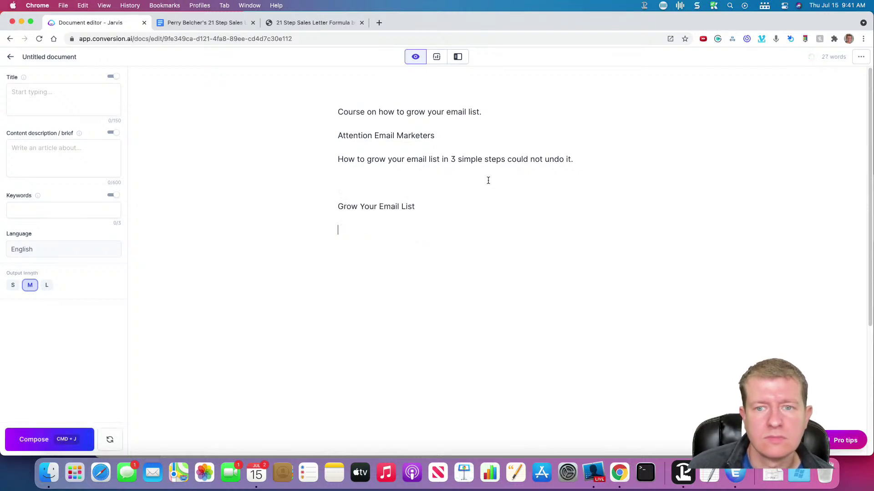
pyautogui.moveTo(503, 159); pyautogui.dragTo(700, 172)
pyautogui.press('BackSpace')
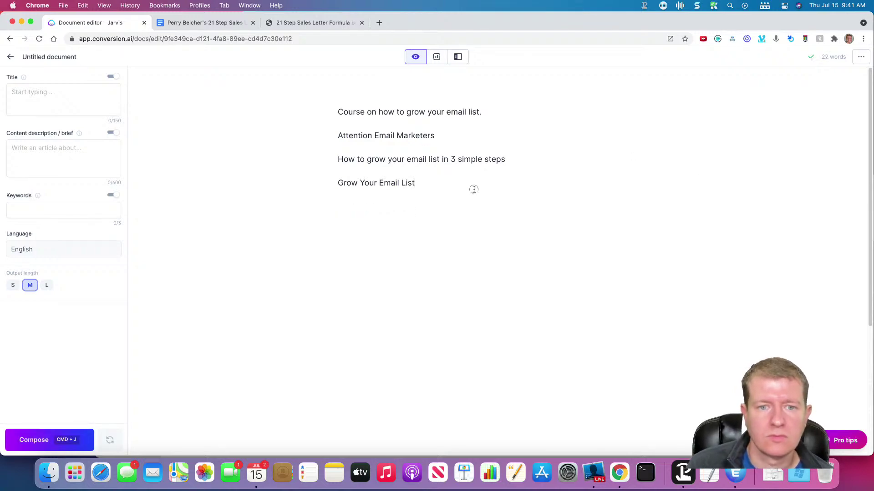
# Remove 'headline' from the Docs sub-headline step so it reads 'Write a sub-headline for the above'
pyautogui.click(214, 22)
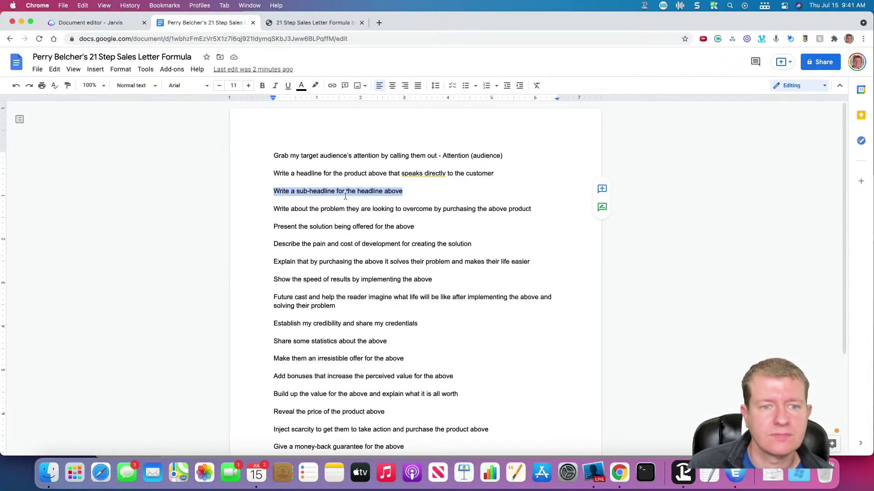
pyautogui.moveTo(384, 191); pyautogui.dragTo(361, 190)
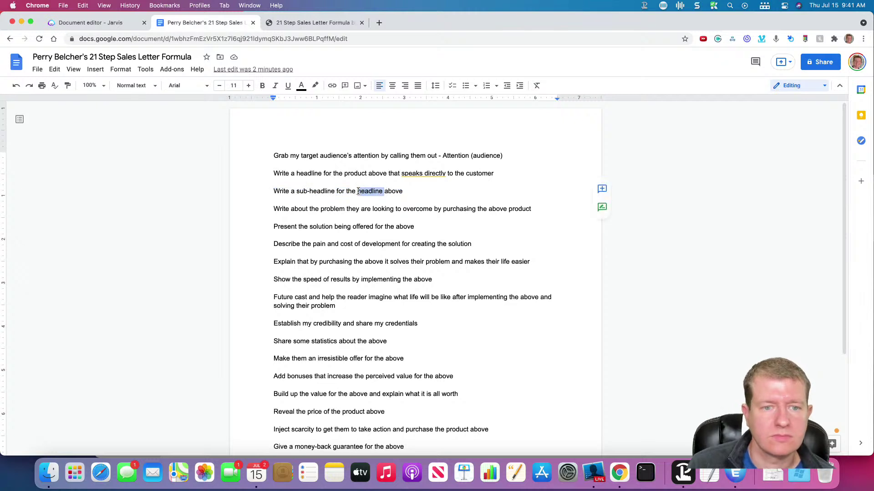
pyautogui.press('BackSpace')
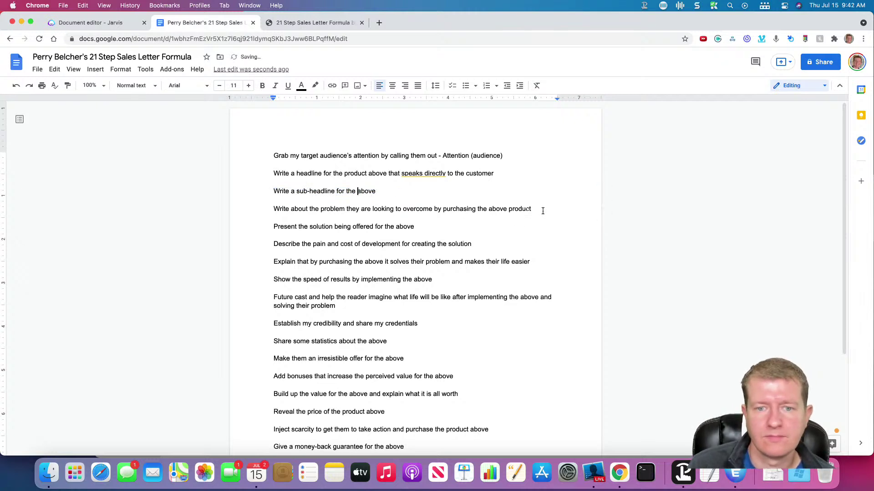
# Copy the problem step into Jarvis and generate a 'Problems you will overcome with this course:' section
pyautogui.moveTo(545, 209); pyautogui.dragTo(219, 212)
pyautogui.press('super+c')
pyautogui.click(93, 22)
pyautogui.press('super+v')
pyautogui.press('super+Return')
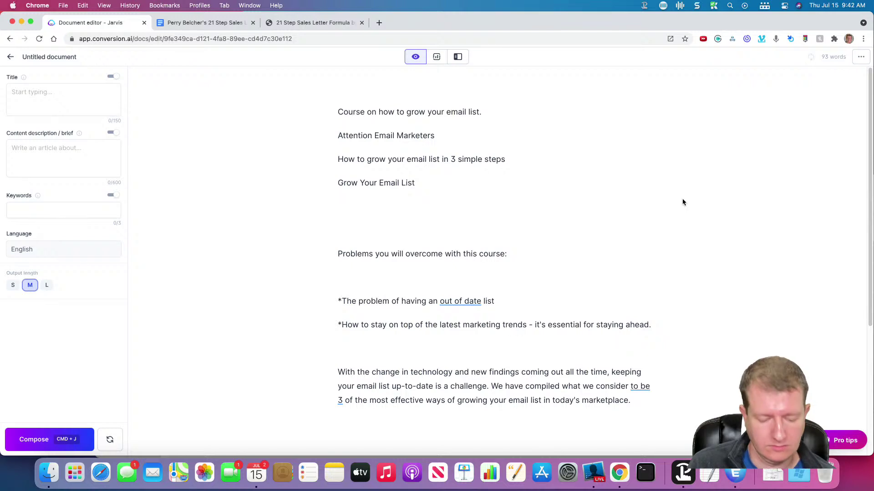
# Regenerate the problem section three times until it gives an email-list-growth intro with numbered tips
pyautogui.press('super+z')
pyautogui.press('super+j')
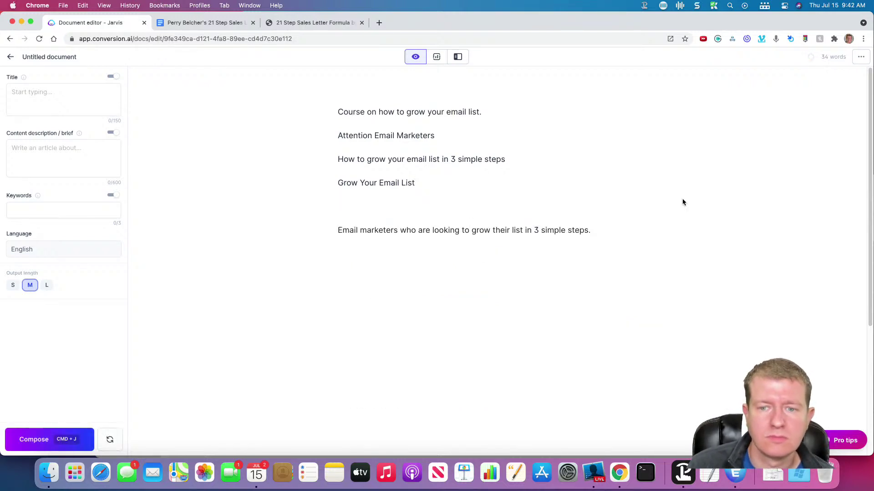
pyautogui.press('super+z')
pyautogui.press('super+j')
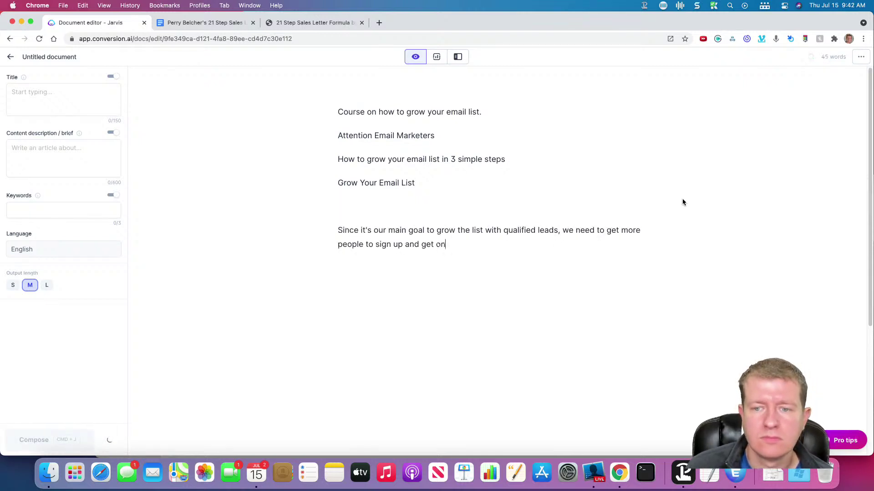
pyautogui.press('super+z')
pyautogui.press('super+j')
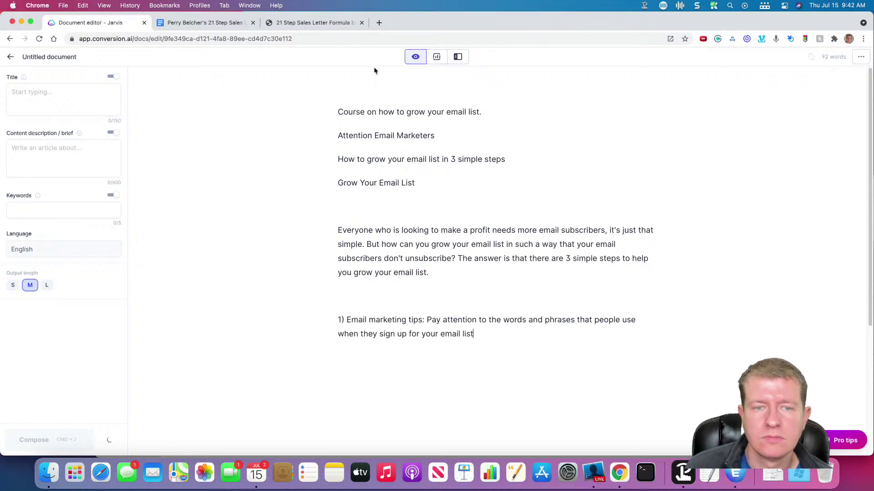
pyautogui.click(209, 22)
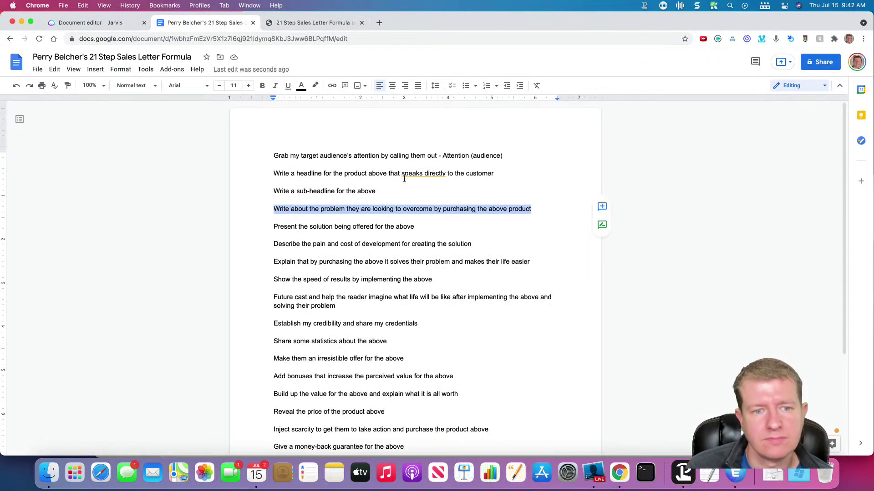
# Rewrite the problem step as 'Write a problem agitate solution for the above', fix the spelling, and copy it
pyautogui.click(554, 211)
pyautogui.moveTo(538, 208); pyautogui.dragTo(292, 209)
pyautogui.write('a ')
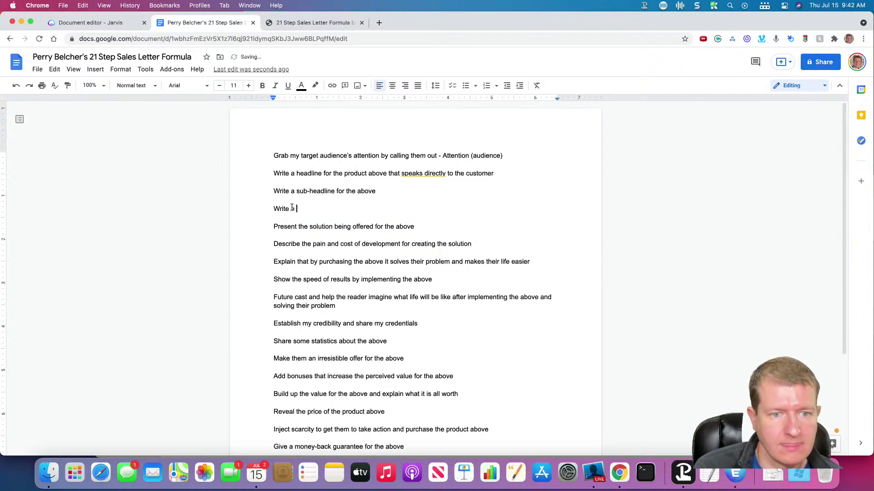
pyautogui.write('broblem agitage solution for t')
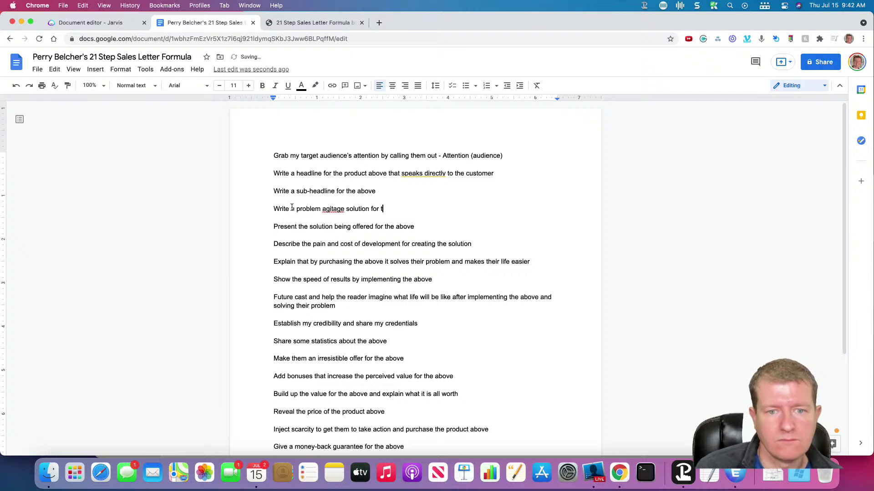
pyautogui.press('BackSpace')
pyautogui.press('BackSpace')
pyautogui.write('bove')
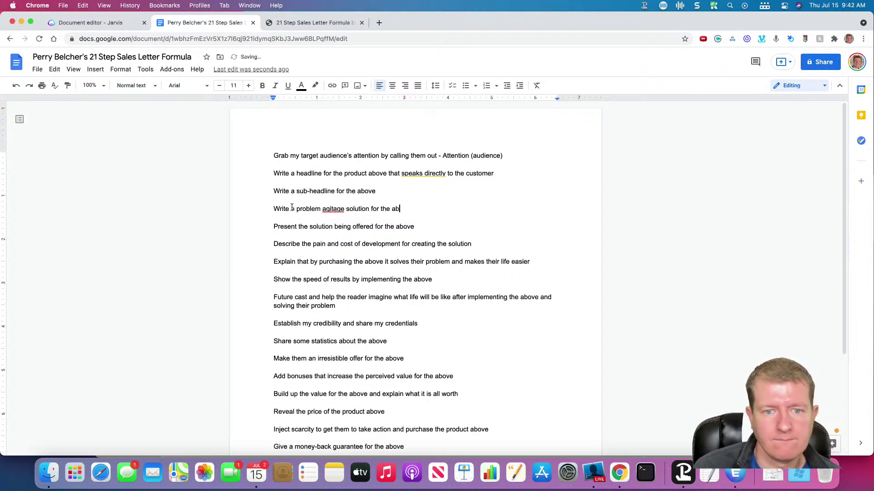
pyautogui.click(332, 208)
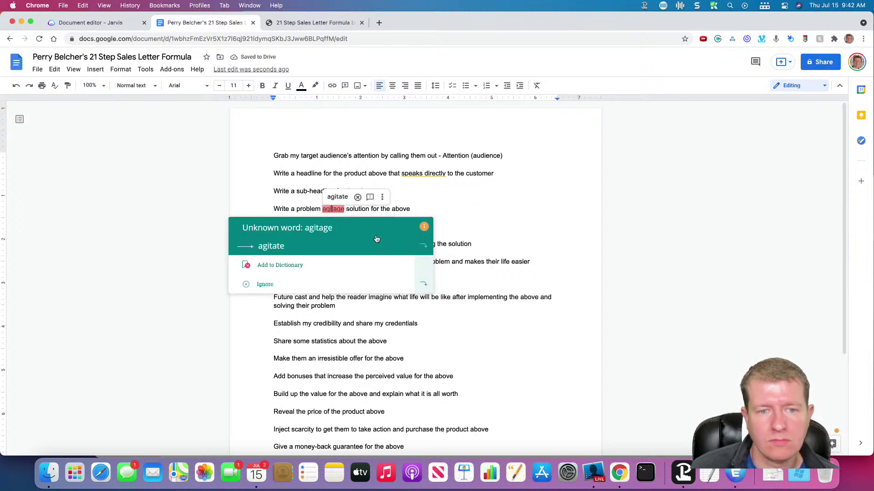
pyautogui.click(376, 241)
pyautogui.moveTo(410, 209); pyautogui.dragTo(272, 207)
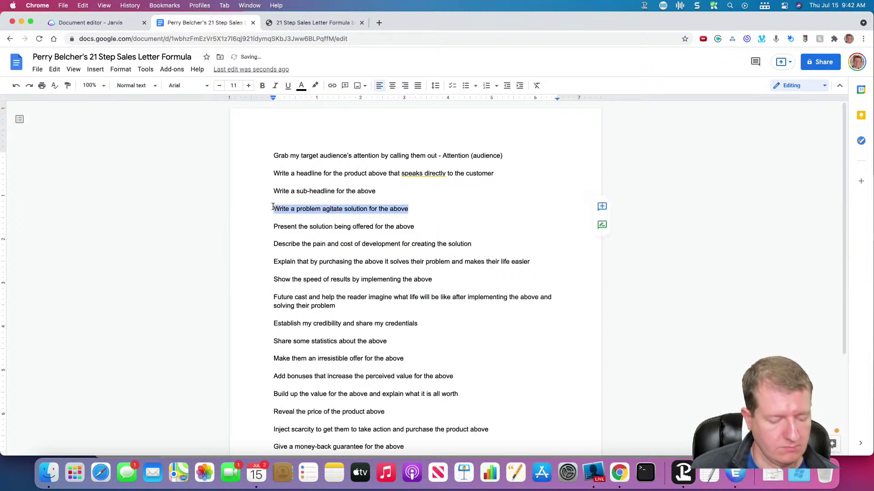
pyautogui.press('super+c')
# Paste the Problem-Agitate-Solution step over the old paragraphs and generate fresh Problem, Agitate and Solution copy
pyautogui.click(128, 27)
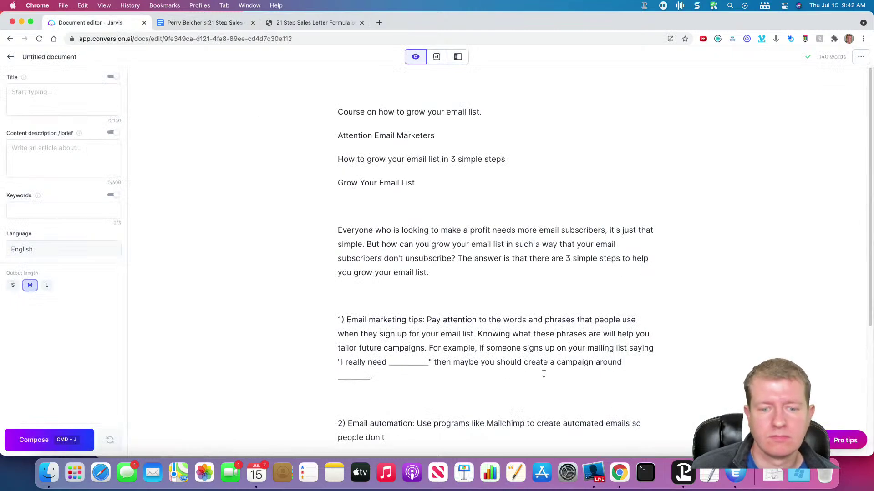
pyautogui.scroll(-1, 543, 374)
pyautogui.moveTo(428, 422); pyautogui.dragTo(294, 207)
pyautogui.press('super+v')
pyautogui.click(355, 189)
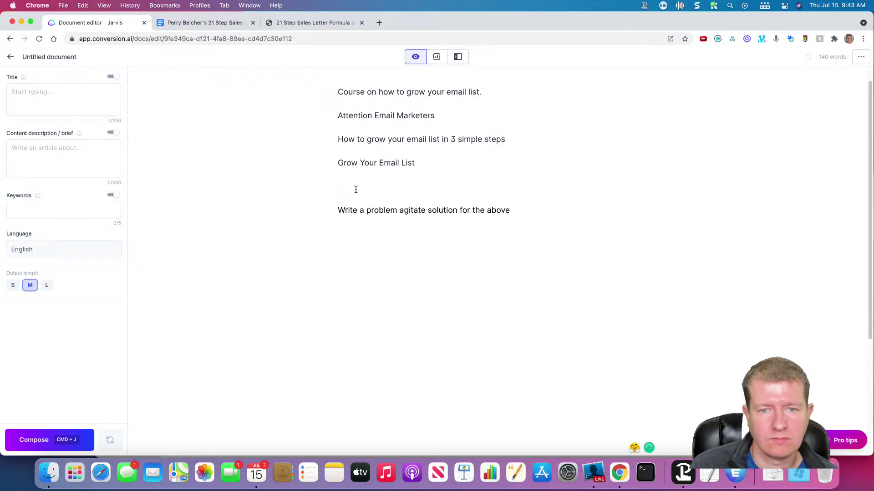
pyautogui.press('BackSpace')
pyautogui.tripleClick(519, 185)
pyautogui.press('super+j')
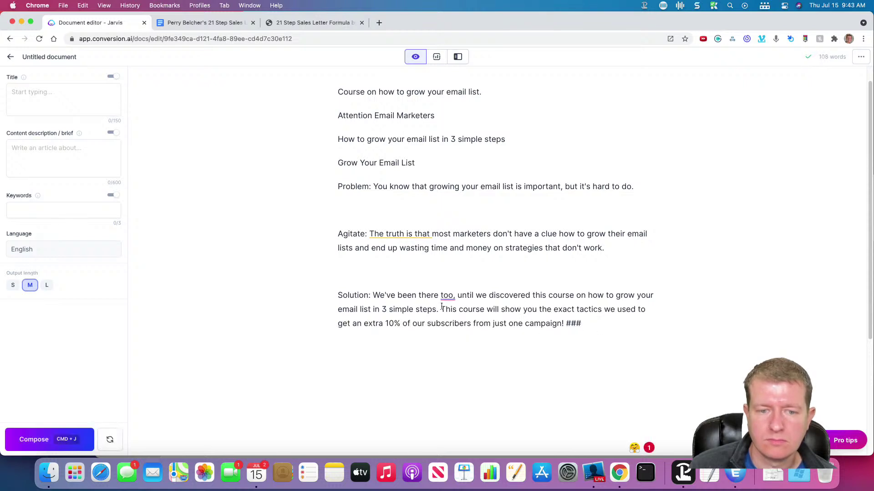
# Take the 'Present the solution being offered for the above' step from the formula document
pyautogui.click(312, 23)
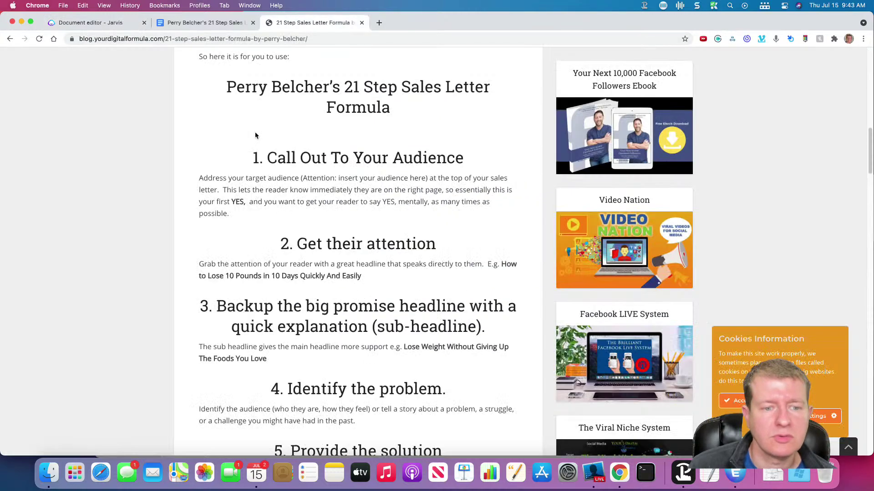
pyautogui.scroll(-6, 271, 178)
pyautogui.scroll(2, 271, 178)
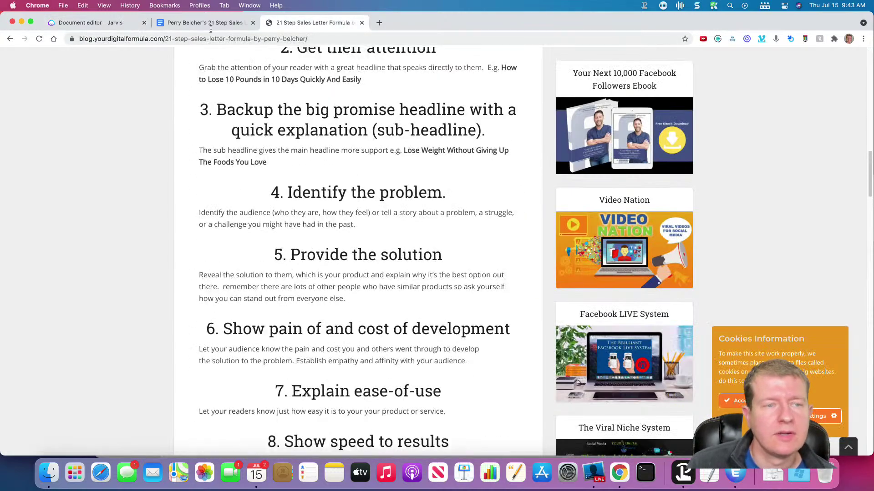
pyautogui.click(211, 24)
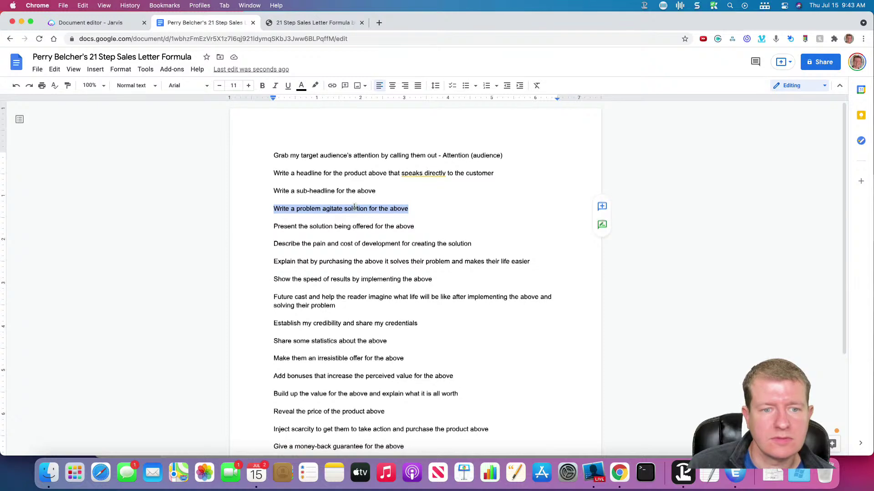
pyautogui.scroll(-2, 422, 175)
pyautogui.moveTo(422, 174); pyautogui.dragTo(259, 169)
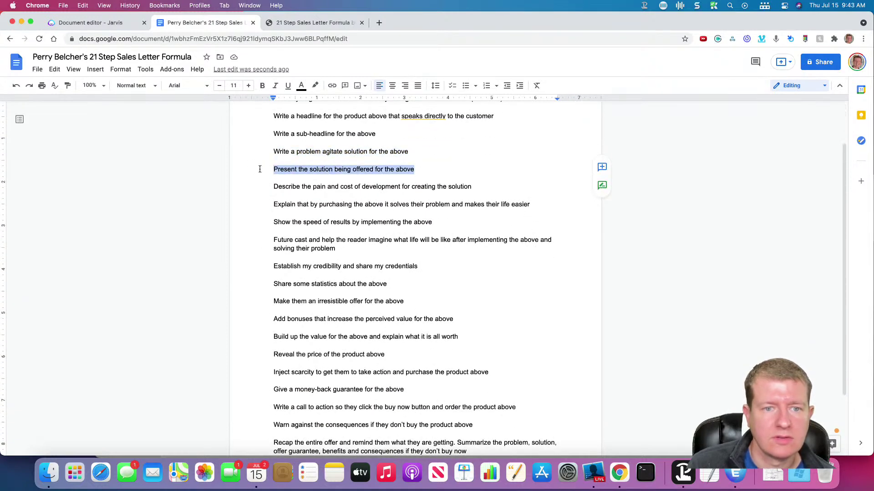
pyautogui.click(113, 25)
# Remove the stray ###, generate from the solution step, and delete the repeated Problem/Agitate/Solution block
pyautogui.press('BackSpace')
pyautogui.press('BackSpace')
pyautogui.press('super+v')
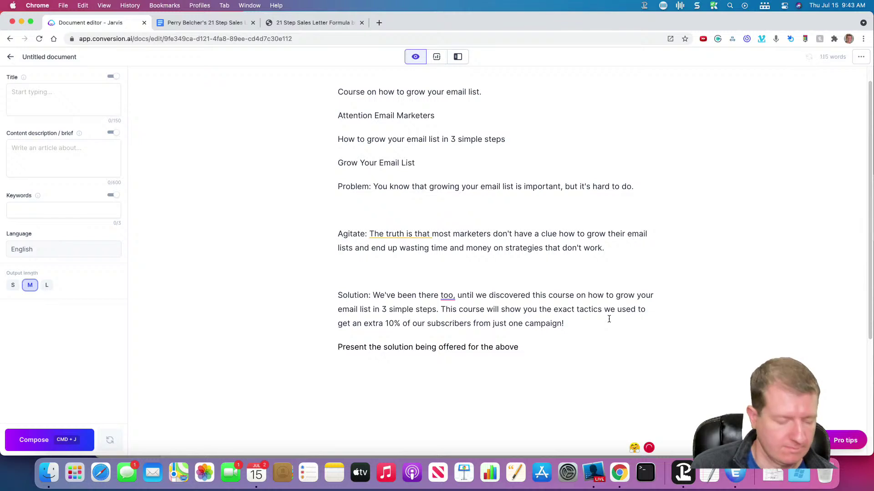
pyautogui.press('super+Return')
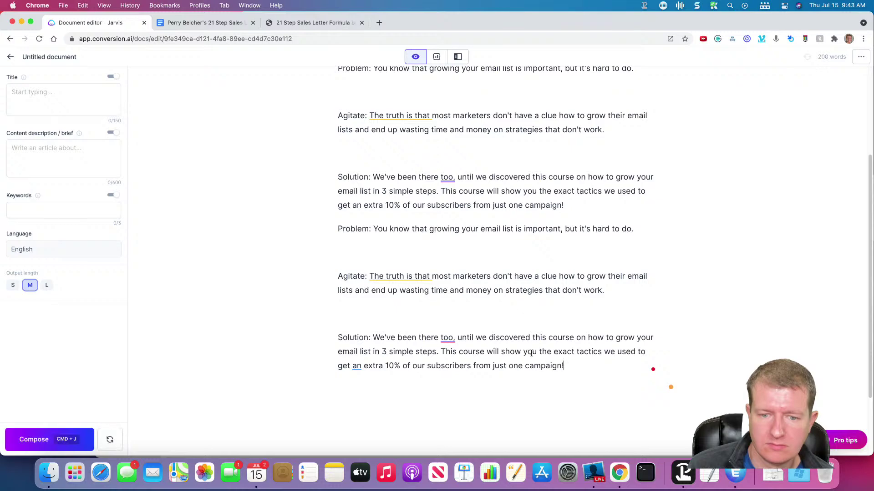
pyautogui.moveTo(570, 372); pyautogui.dragTo(279, 214)
pyautogui.press('BackSpace')
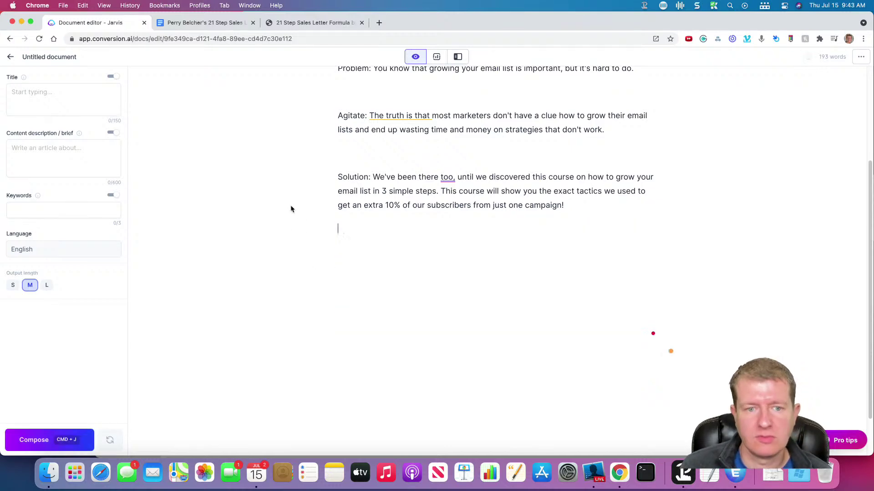
# Bring the 'Describe the pain' step into the Jarvis draft and generate copy from it
pyautogui.click(278, 27)
pyautogui.click(210, 27)
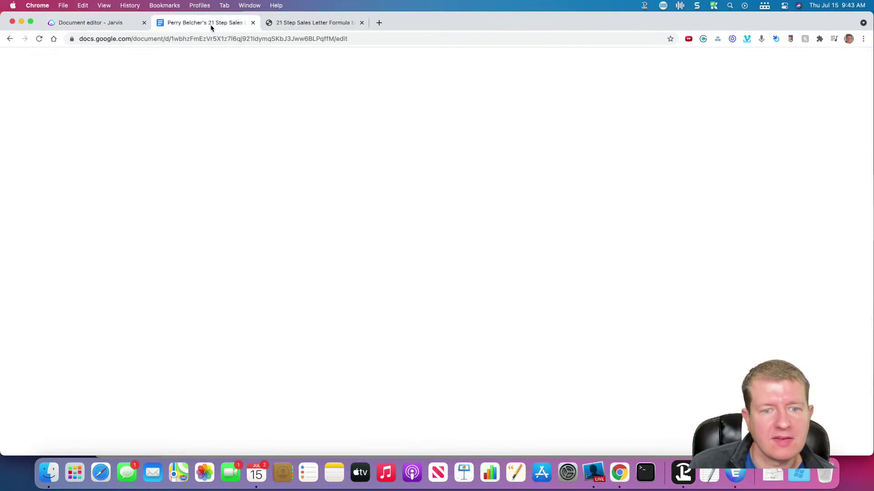
pyautogui.tripleClick(479, 184)
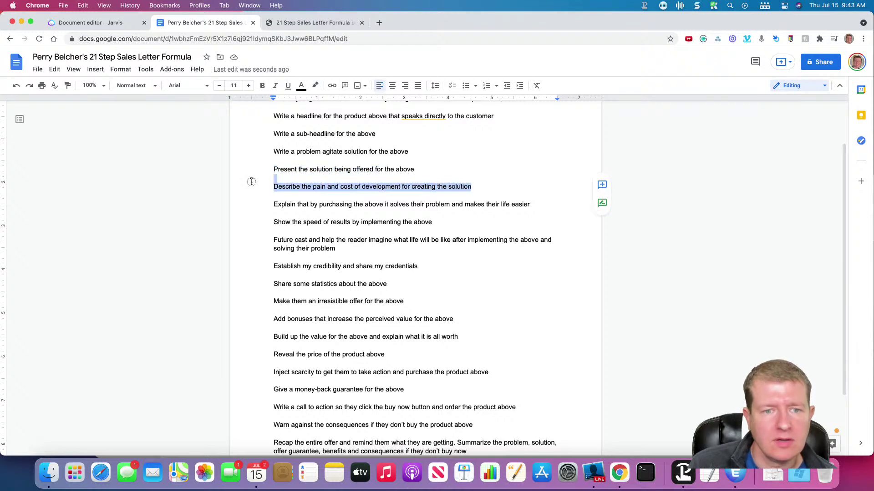
pyautogui.click(105, 25)
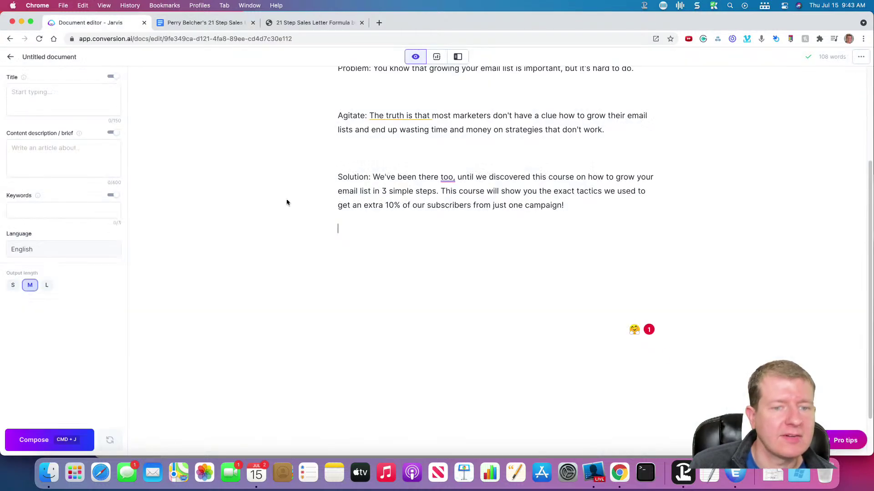
pyautogui.press('super+v')
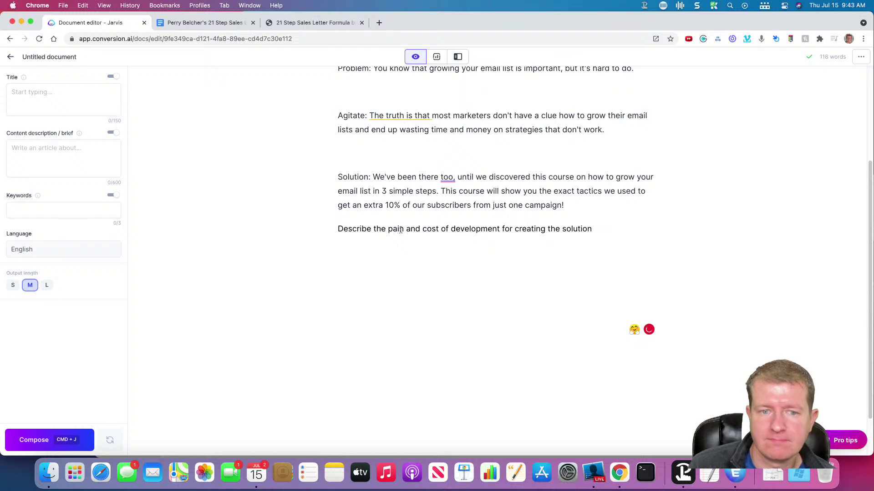
pyautogui.press('BackSpace')
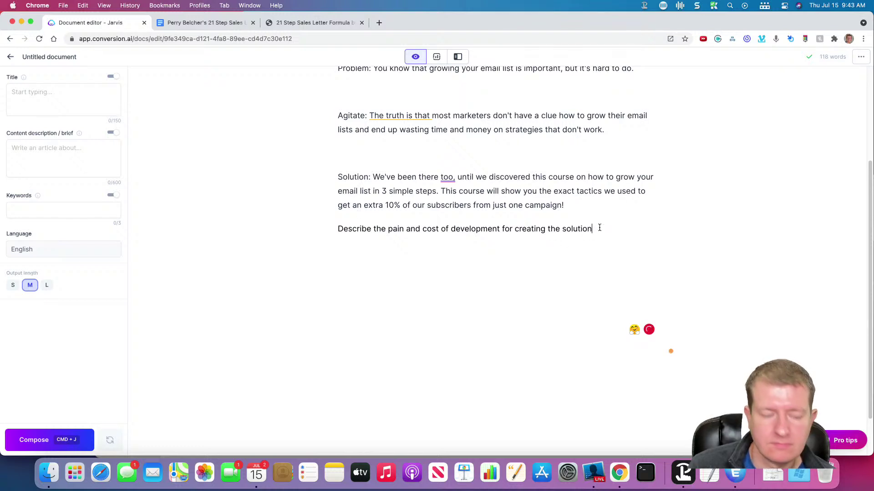
pyautogui.tripleClick(599, 227)
pyautogui.press('super+j')
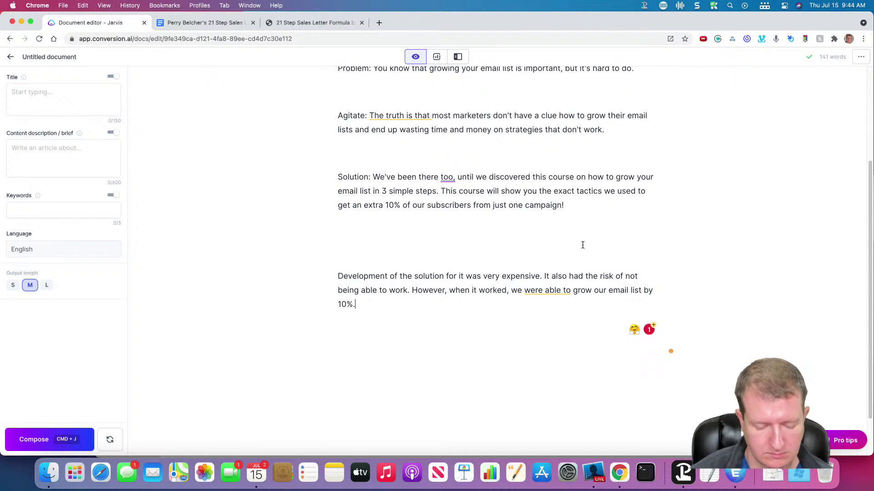
# Delete the generated quote and development paragraph, then generate from the pain-and-cost prompt
pyautogui.press('super+j')
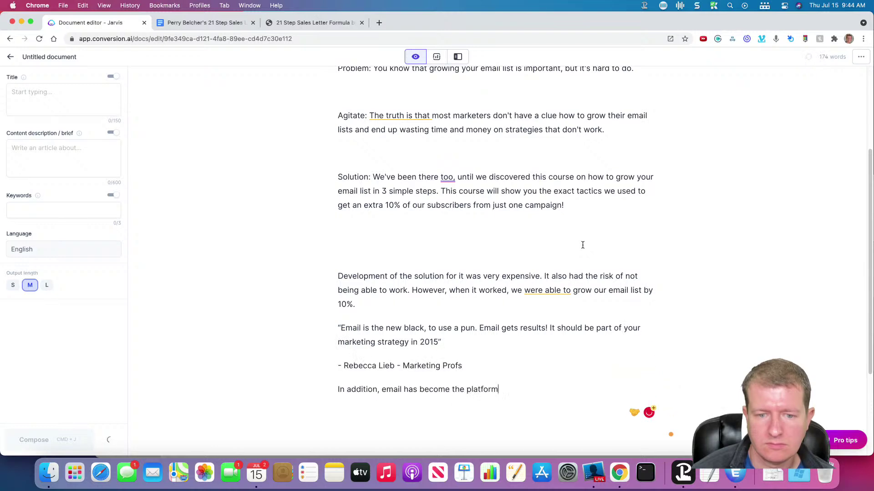
pyautogui.scroll(-4, 541, 237)
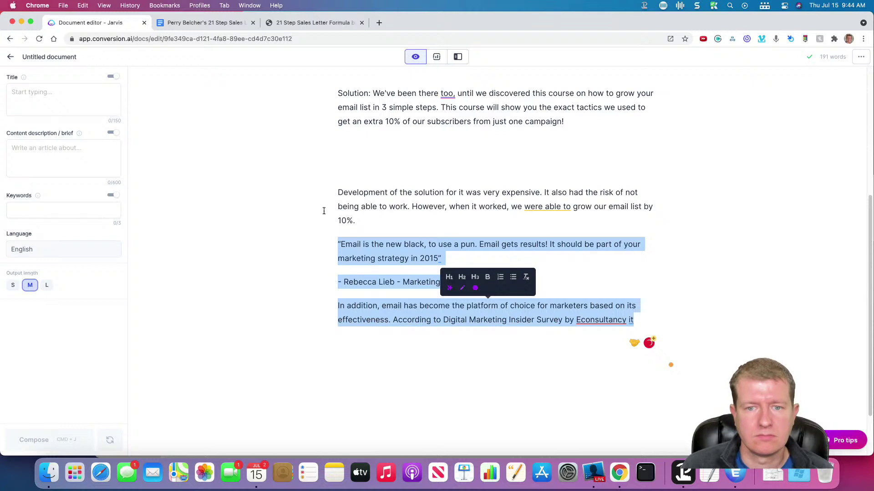
pyautogui.press('BackSpace')
pyautogui.moveTo(382, 236); pyautogui.dragTo(289, 191)
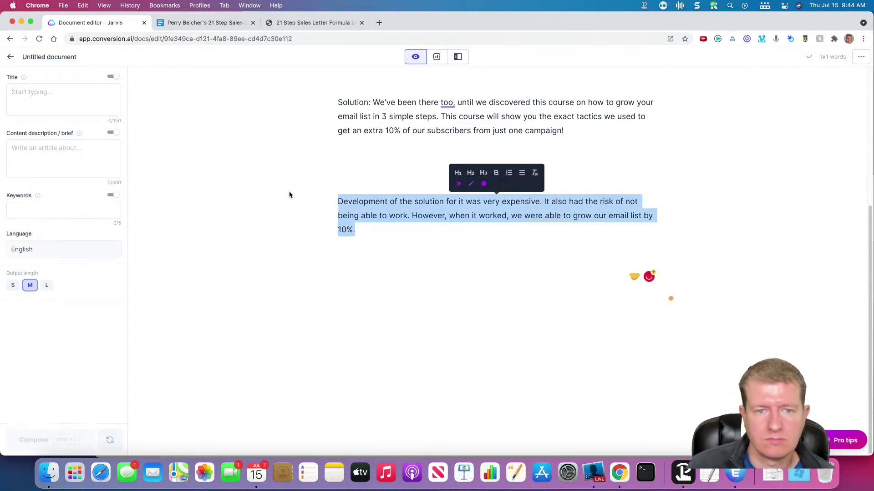
pyautogui.press('BackSpace')
pyautogui.press('super+v')
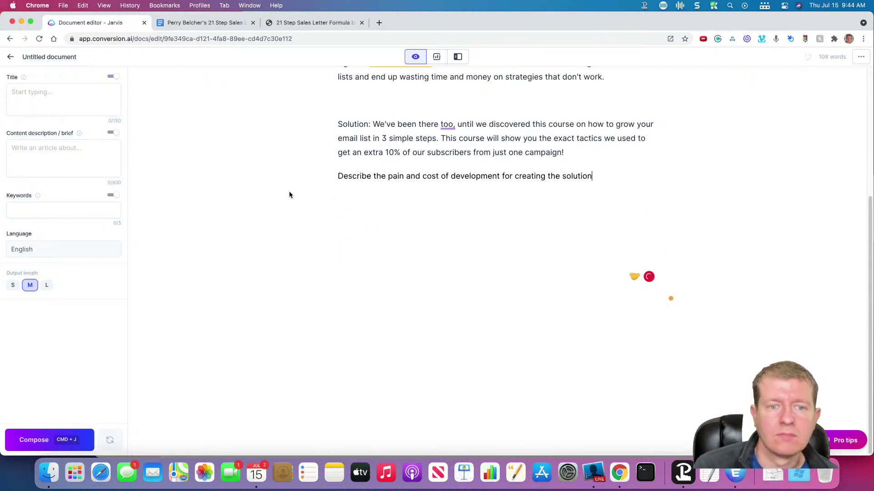
pyautogui.press('super+Return')
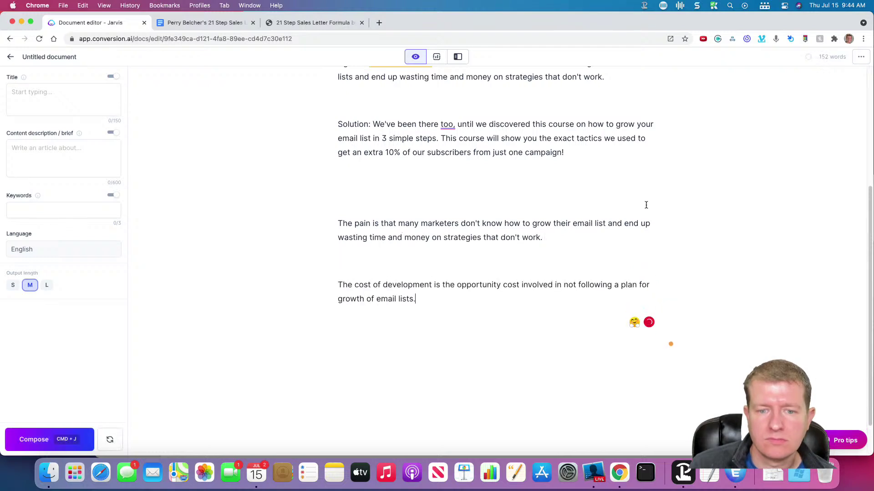
# Remove the blank lines between the new paragraphs
pyautogui.click(432, 193)
pyautogui.press('BackSpace')
pyautogui.click(376, 238)
pyautogui.press('BackSpace')
pyautogui.click(357, 170)
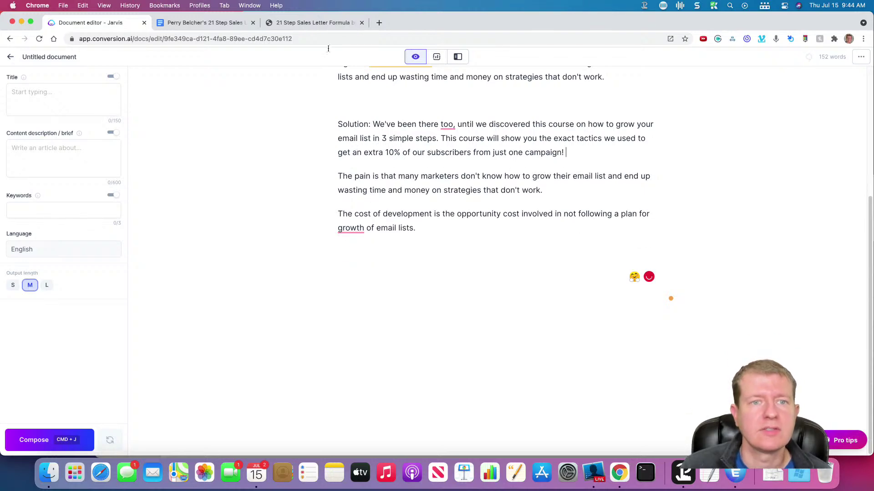
# Bring the 'Explain that by purchasing…' step into Jarvis and generate copy from it
pyautogui.click(318, 23)
pyautogui.click(206, 24)
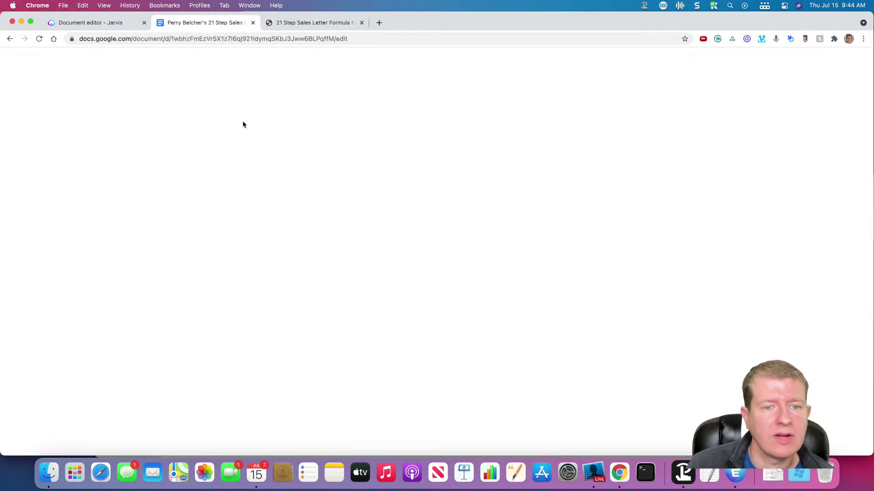
pyautogui.moveTo(563, 208); pyautogui.dragTo(329, 200)
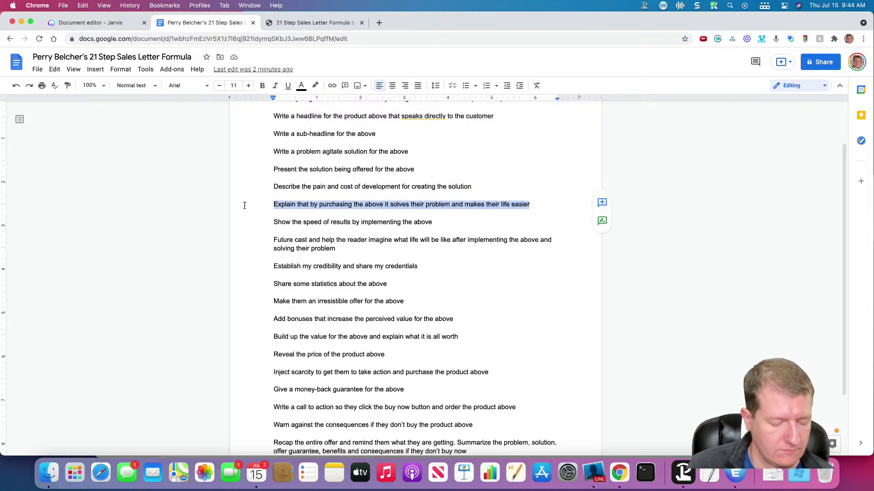
pyautogui.hotkey('ctrl', 'x')
pyautogui.hotkey('ctrl', 'v')
pyautogui.moveTo(542, 201); pyautogui.dragTo(251, 203)
pyautogui.click(113, 26)
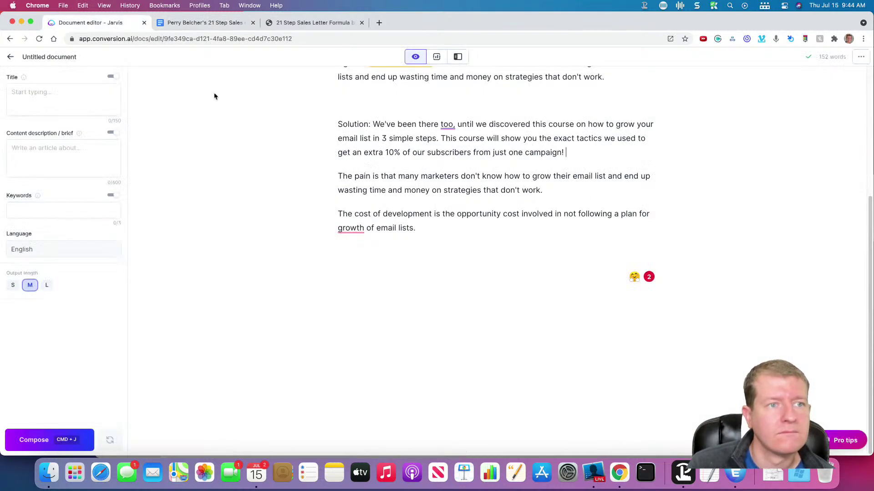
pyautogui.press('super+v')
pyautogui.press('super+j')
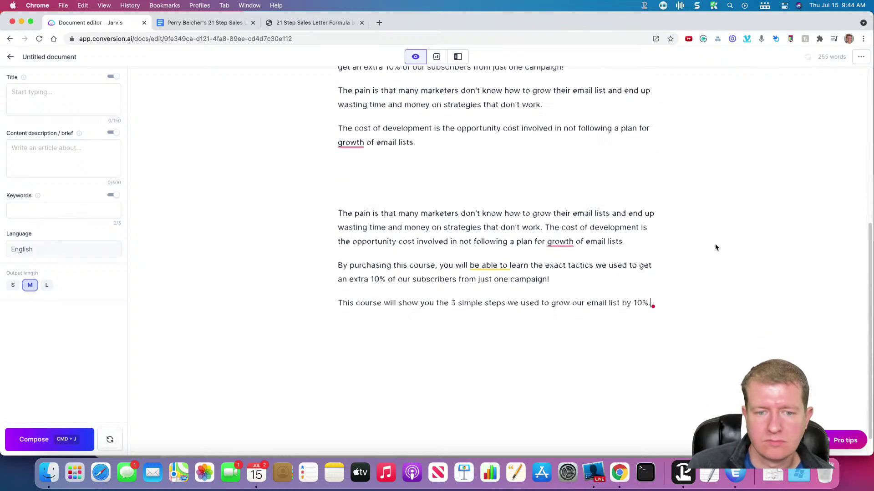
# Delete the extra course-steps line and the separate pain and cost paragraphs
pyautogui.scroll(1, 714, 249)
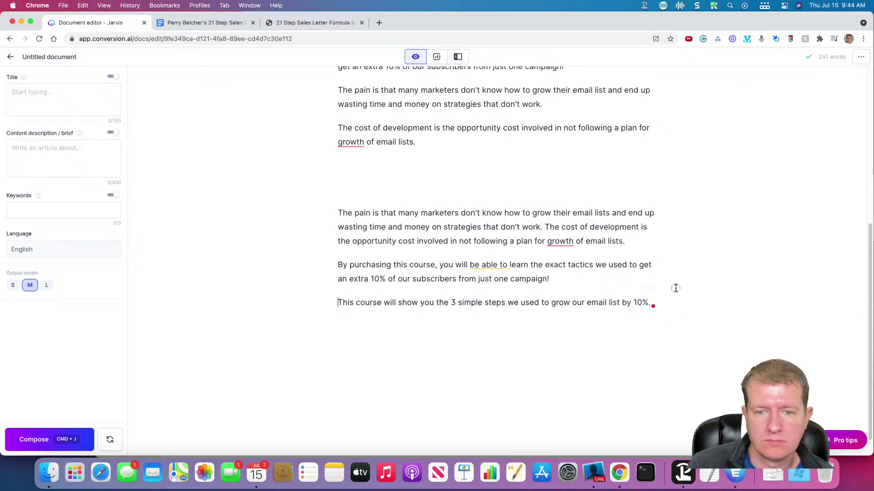
pyautogui.keyDown('shift'); pyautogui.click(698, 315); pyautogui.keyUp('shift')
pyautogui.press('BackSpace')
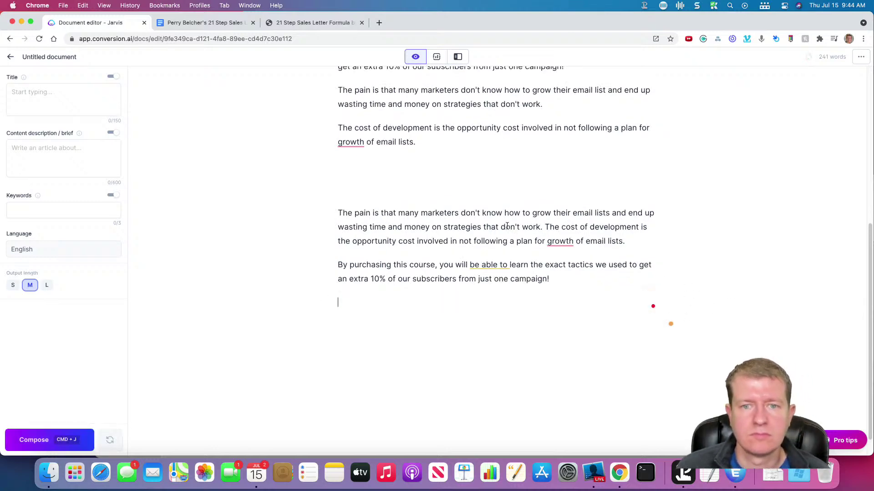
pyautogui.scroll(5, 530, 293)
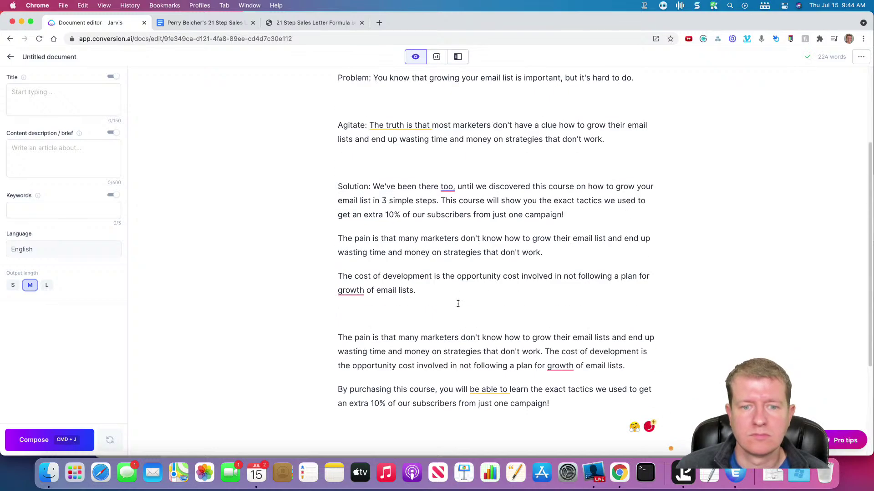
pyautogui.moveTo(457, 302); pyautogui.dragTo(312, 239)
pyautogui.press('BackSpace')
pyautogui.press('BackSpace')
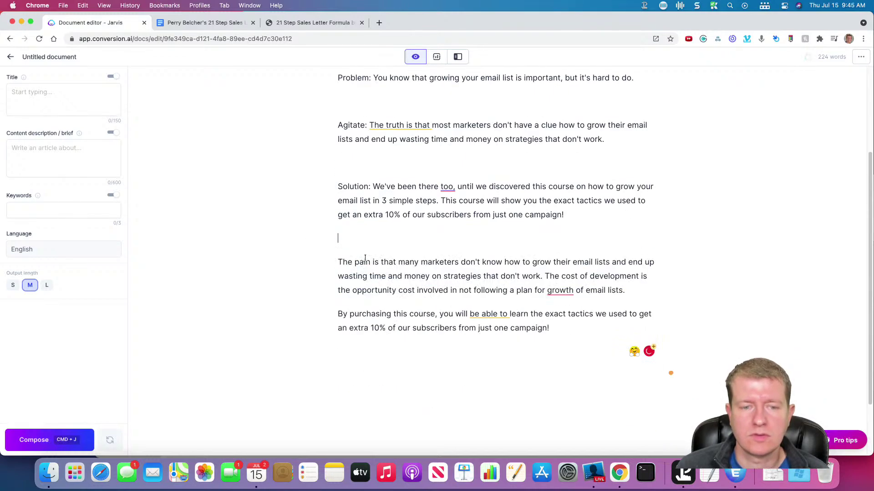
pyautogui.press('Return')
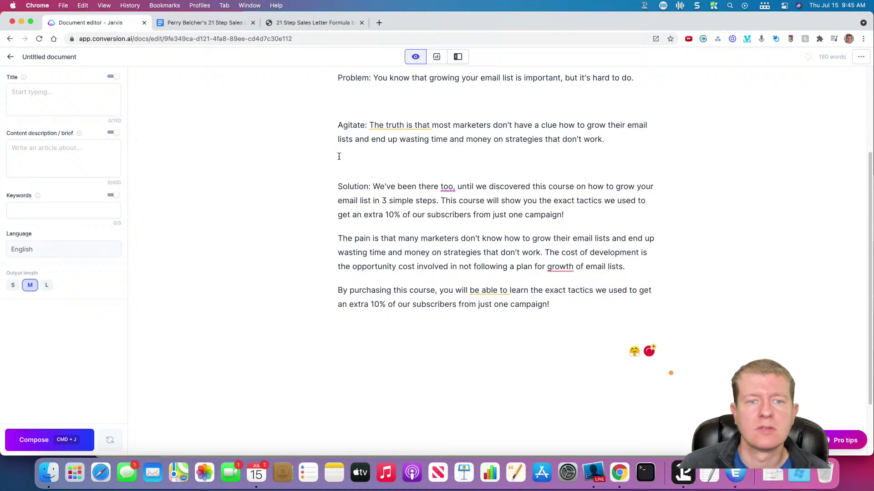
# Copy the 'Show the speed of results' step into the Jarvis draft
pyautogui.click(280, 28)
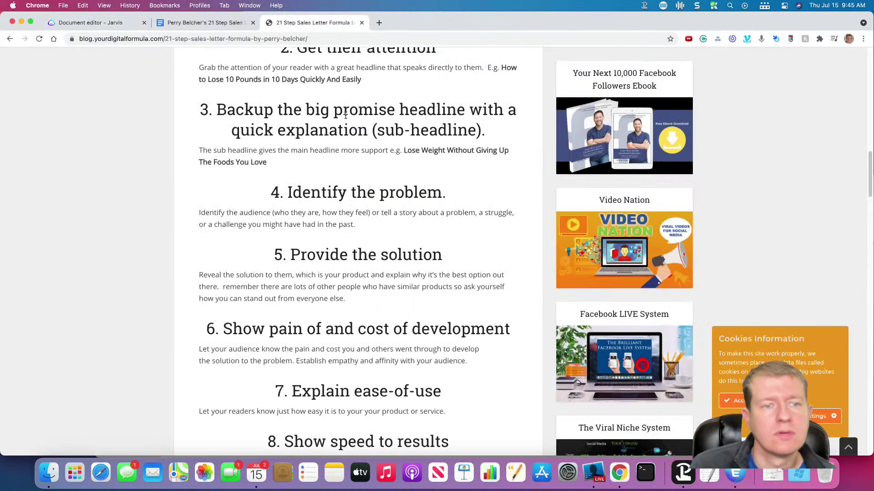
pyautogui.click(222, 25)
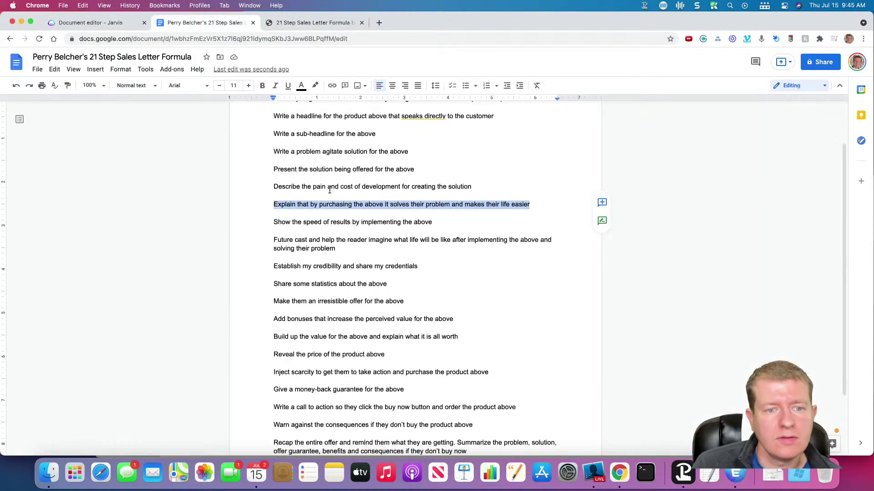
pyautogui.scroll(-3, 374, 153)
pyautogui.tripleClick(375, 153)
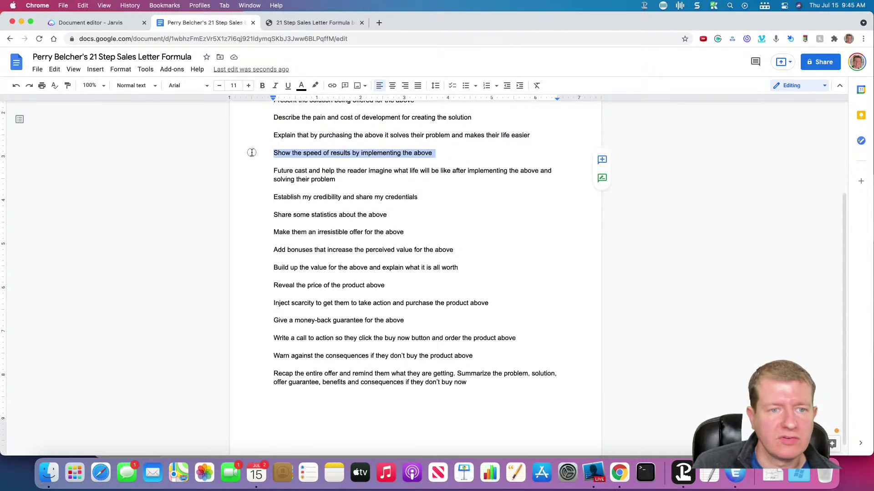
pyautogui.press('super+c')
pyautogui.click(91, 22)
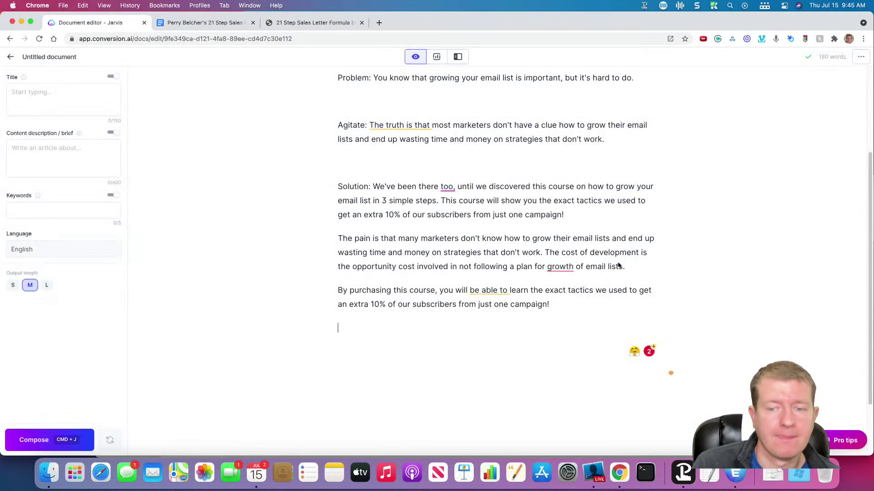
pyautogui.press('super+v')
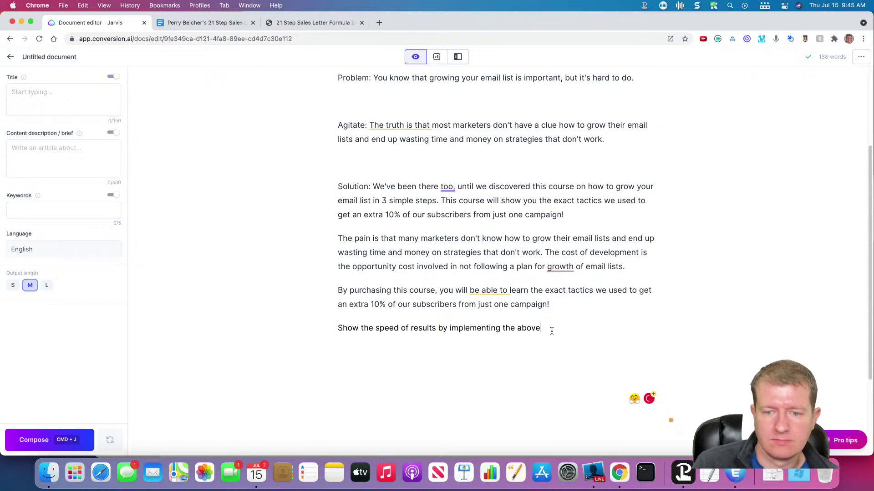
# Generate speed-of-results copy, redoing the repetitive output to get the 60% subscriber-growth line
pyautogui.press('Return')
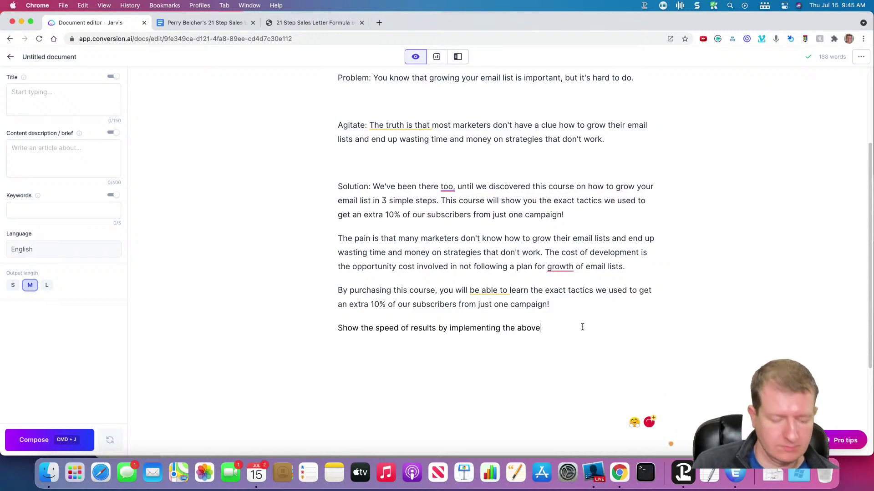
pyautogui.hotkey('shift', 'Up')
pyautogui.press('super+Return')
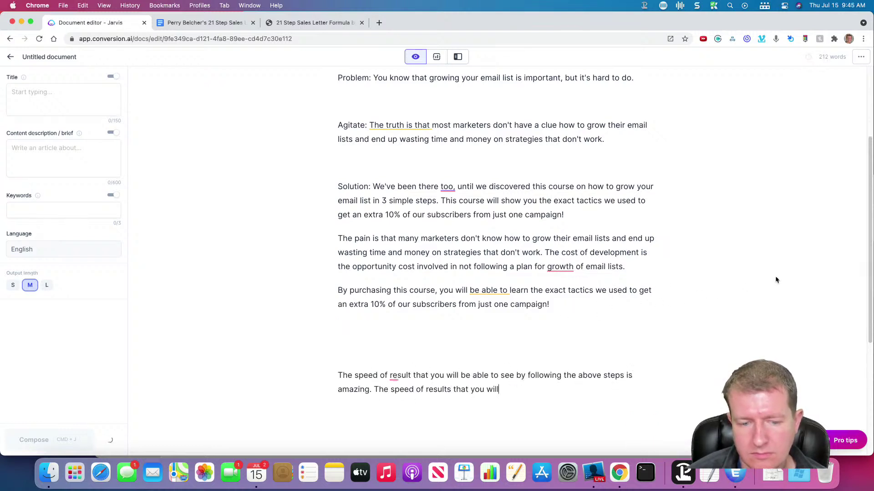
pyautogui.scroll(-1, 764, 251)
pyautogui.scroll(-1, 763, 250)
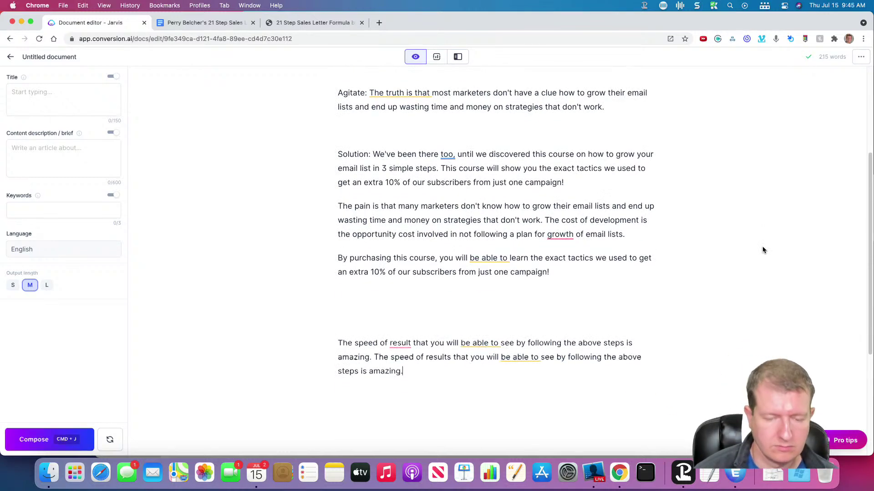
pyautogui.press('super+z')
pyautogui.press('super+j')
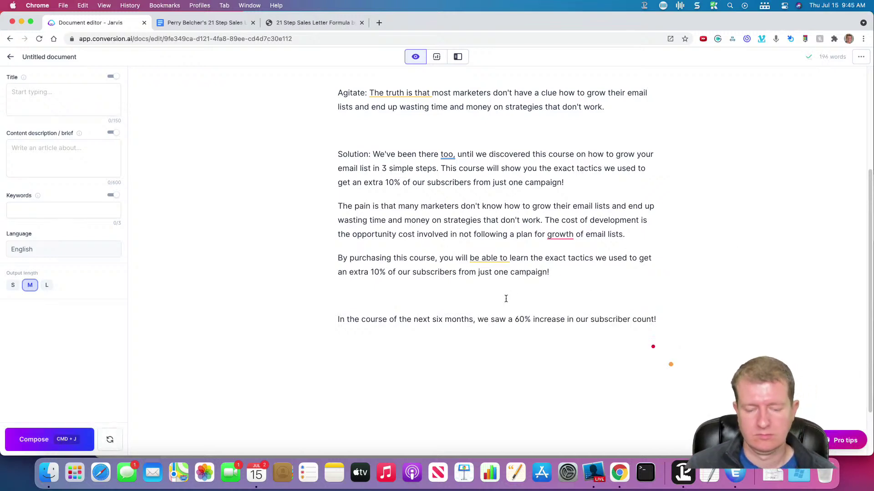
# Bring the Future cast step into the draft and generate copy from it
pyautogui.click(213, 23)
pyautogui.click(286, 24)
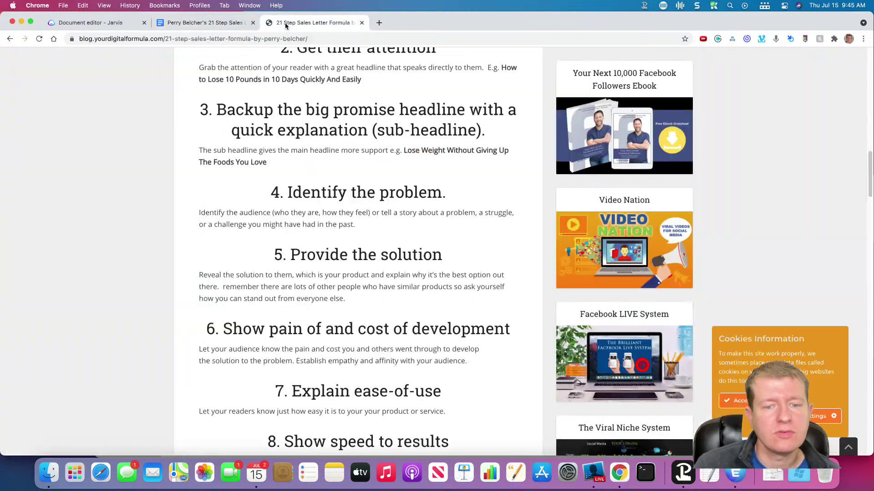
pyautogui.click(205, 23)
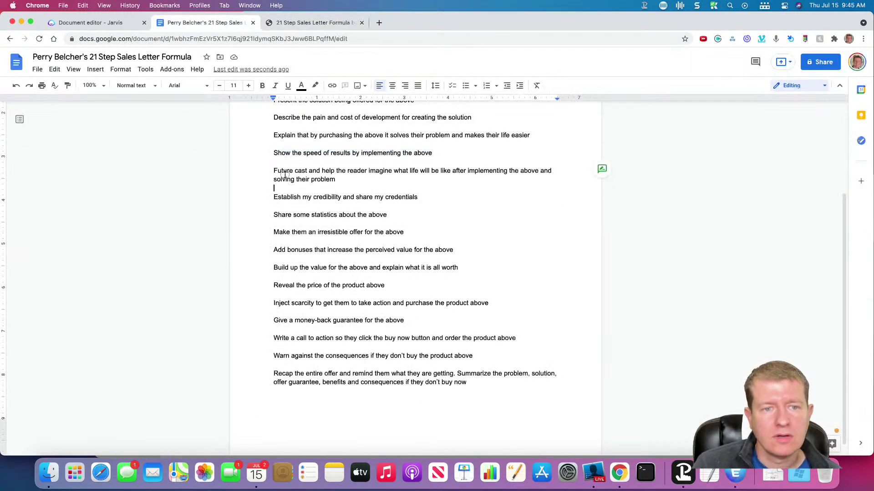
pyautogui.tripleClick(254, 170)
pyautogui.click(110, 22)
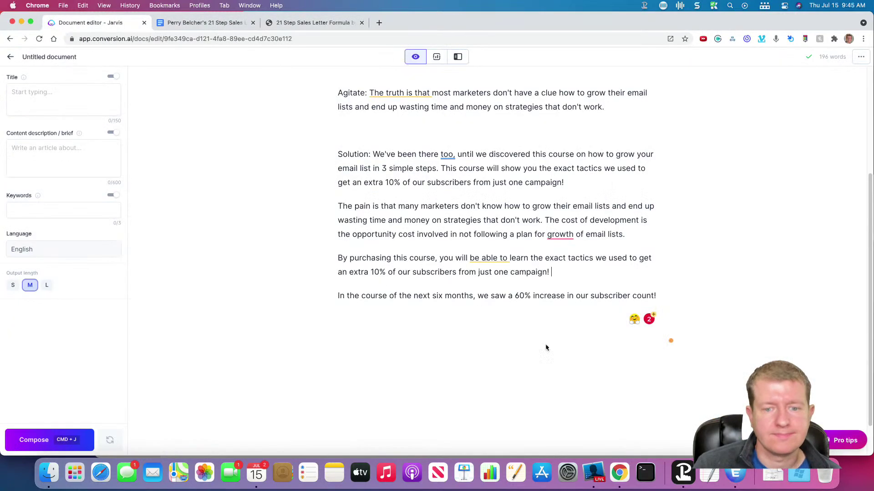
pyautogui.press('Return')
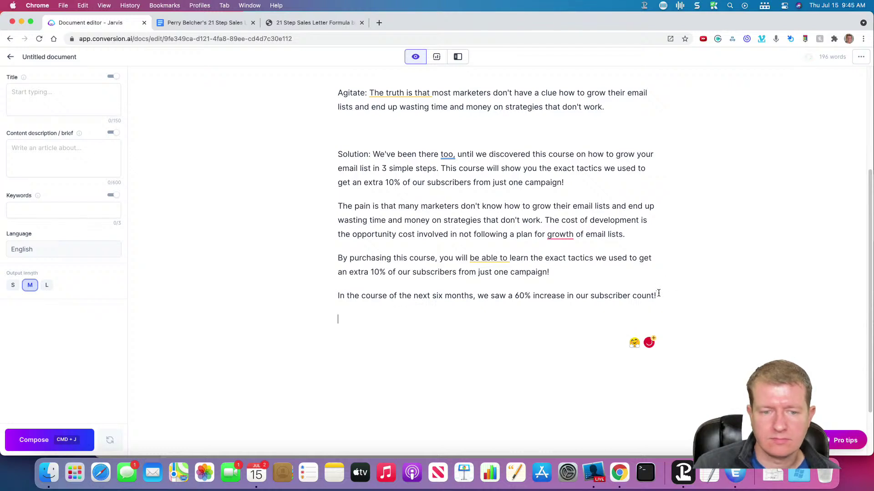
pyautogui.press('super+v')
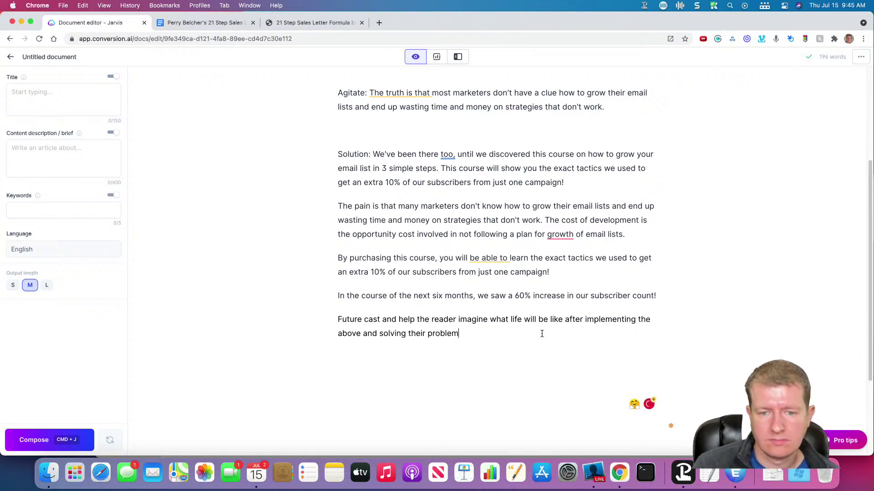
pyautogui.press('Return')
pyautogui.press('super+Return')
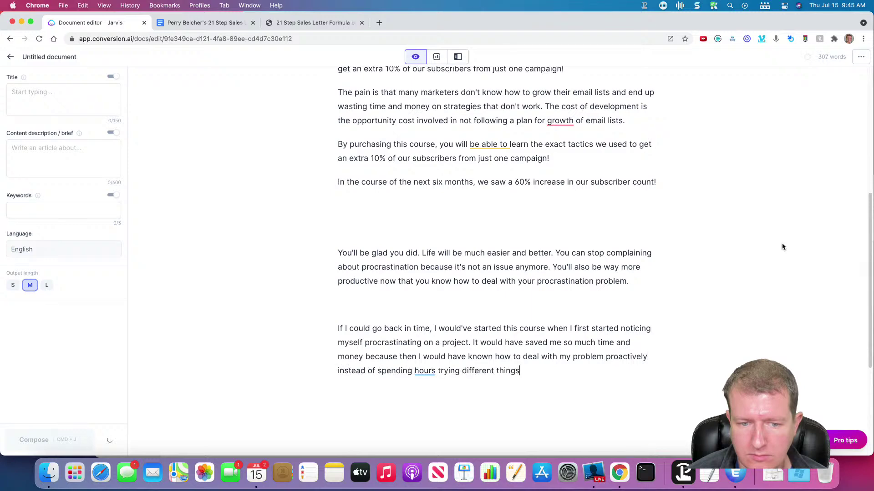
# Regenerate and extend the future-cast paragraphs, deleting the trailing 'You are successful!…Often' lines
pyautogui.scroll(2, 774, 249)
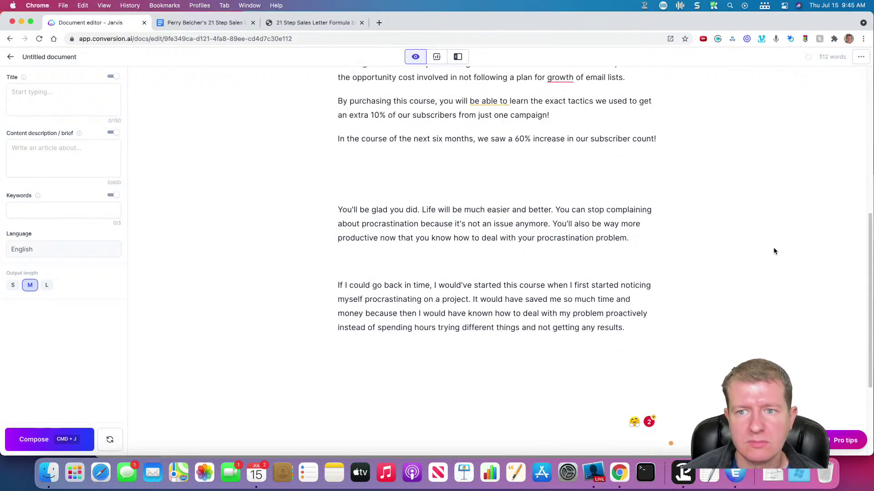
pyautogui.press('super+z')
pyautogui.press('super+j')
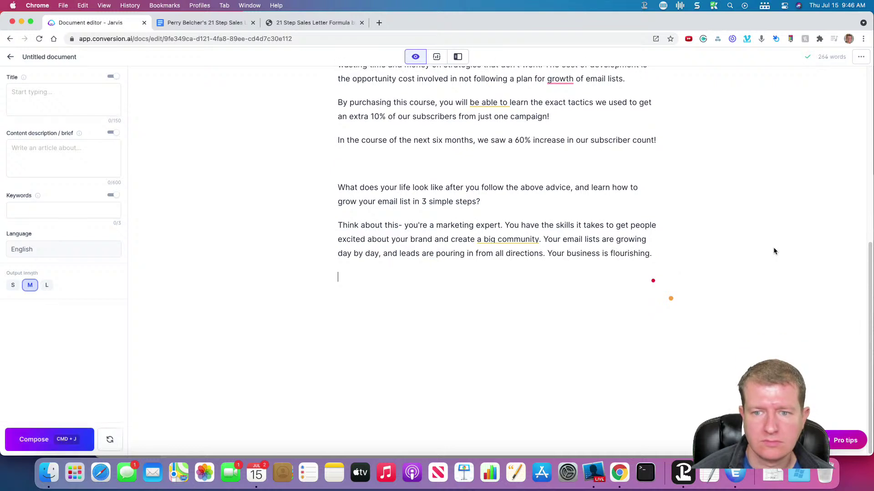
pyautogui.press('super+j')
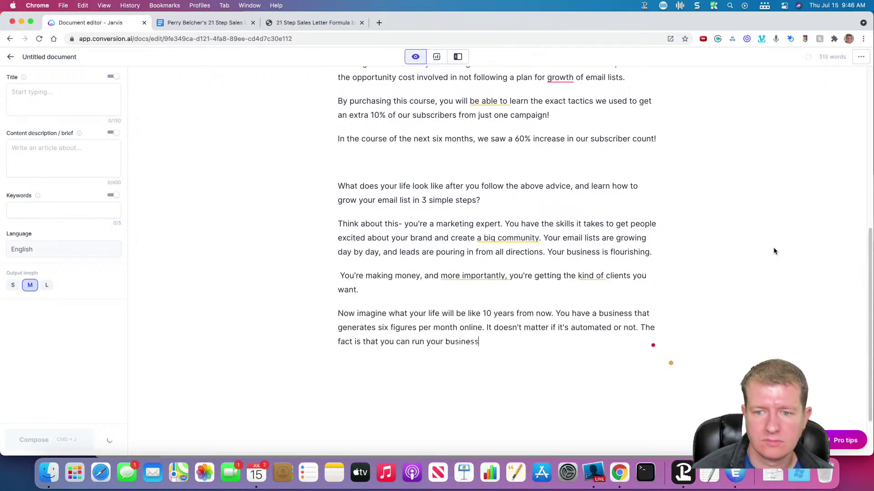
pyautogui.press('super+j')
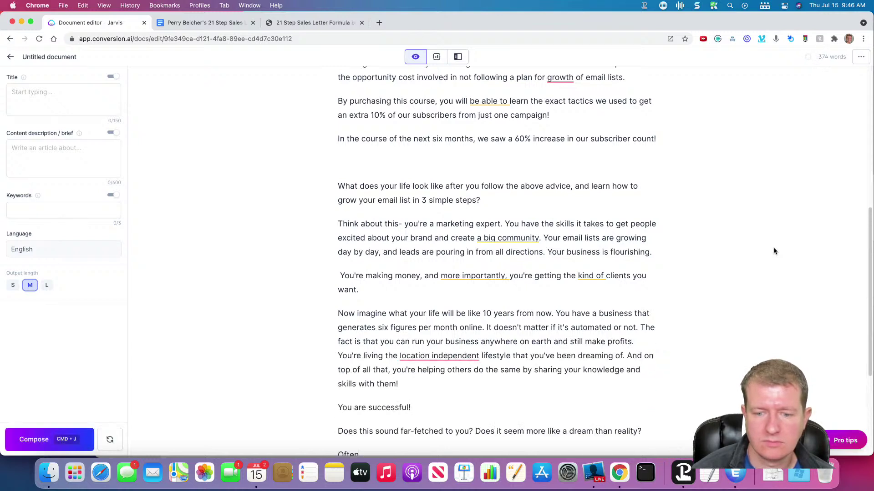
pyautogui.scroll(-2, 363, 359)
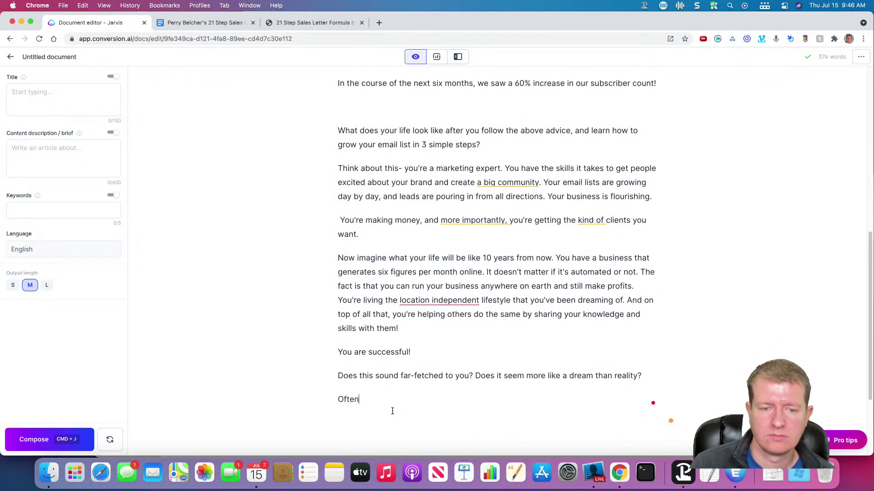
pyautogui.moveTo(392, 410); pyautogui.dragTo(290, 353)
pyautogui.press('BackSpace')
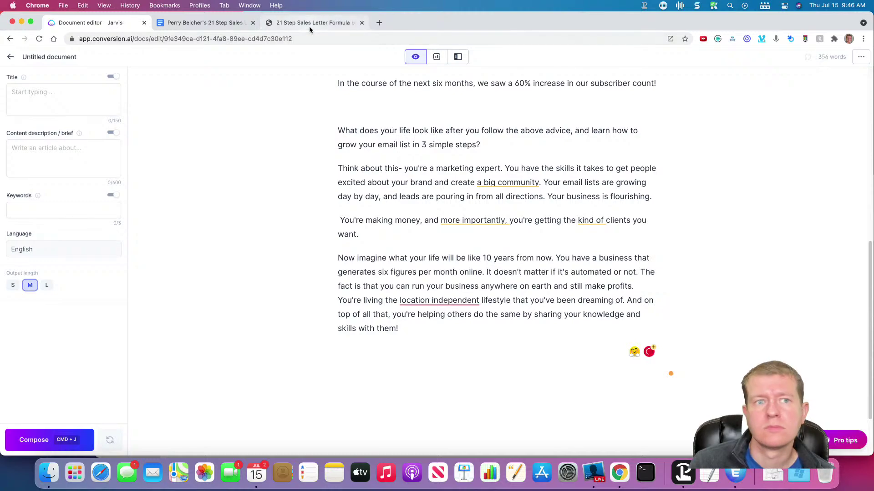
# Copy the 'Establish my credibility and share my credentials' step into the Jarvis draft
pyautogui.click(309, 26)
pyautogui.scroll(-3, 231, 132)
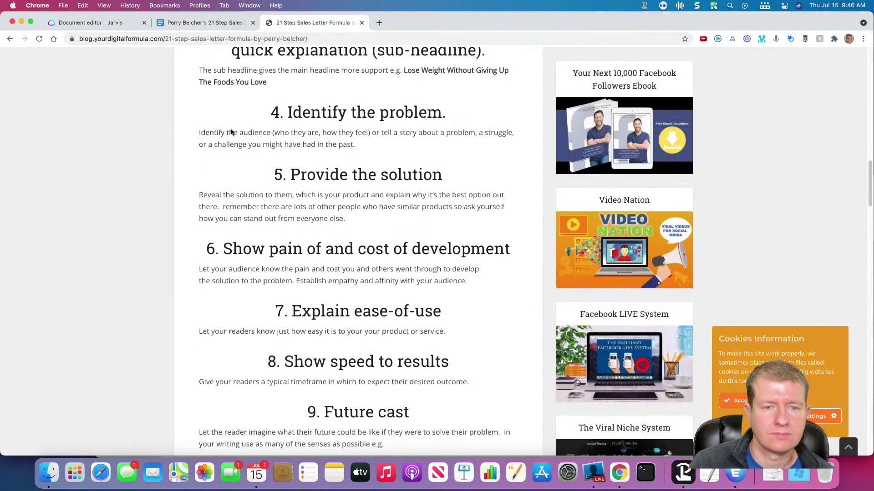
pyautogui.scroll(-10, 207, 132)
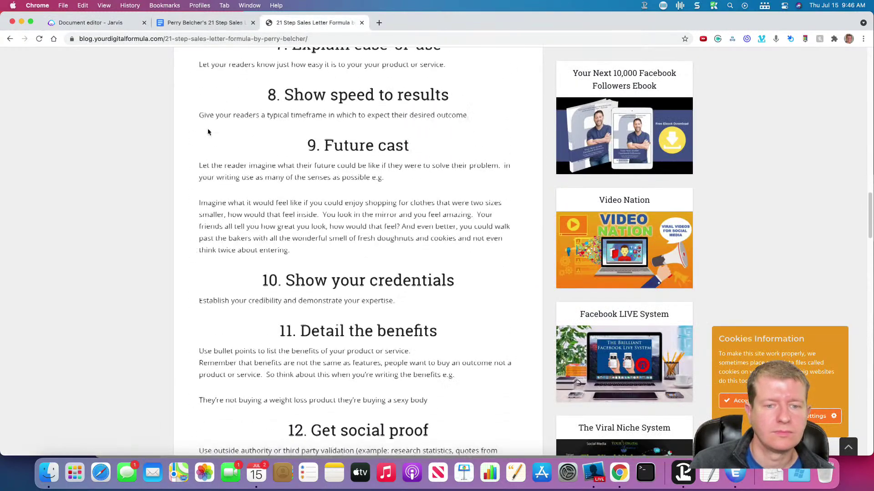
pyautogui.click(192, 26)
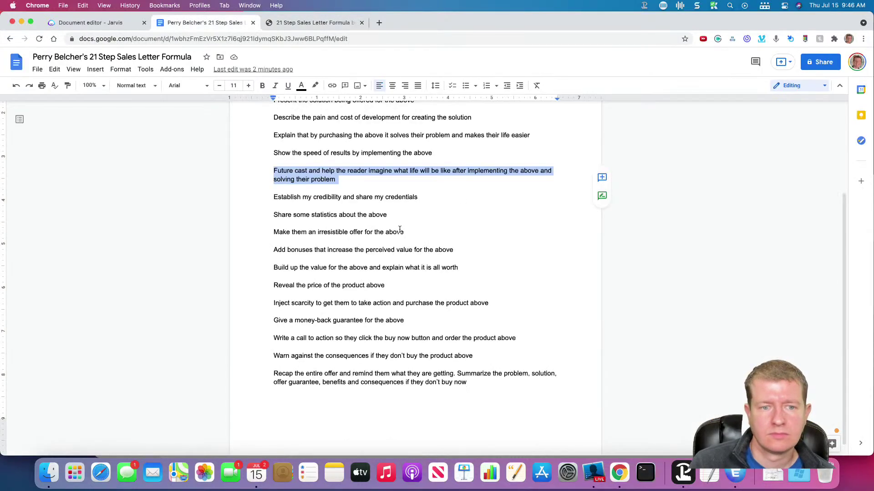
pyautogui.moveTo(431, 199); pyautogui.dragTo(262, 186)
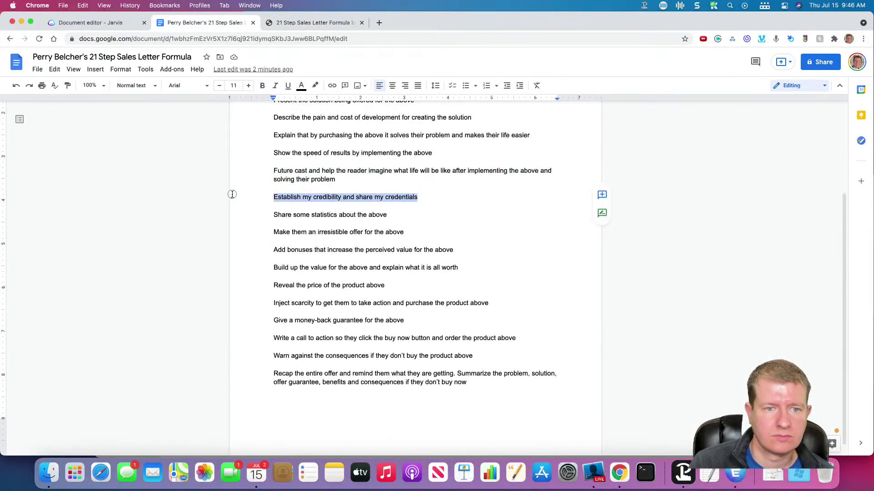
pyautogui.click(91, 22)
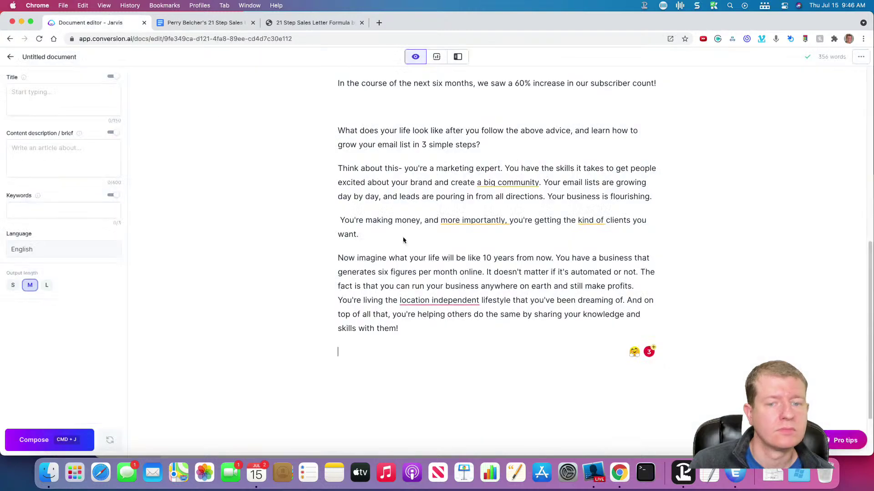
pyautogui.press('super+v')
# Generate the credentials text, redoing it once for a fresh version
pyautogui.press('Return')
pyautogui.press('super+j')
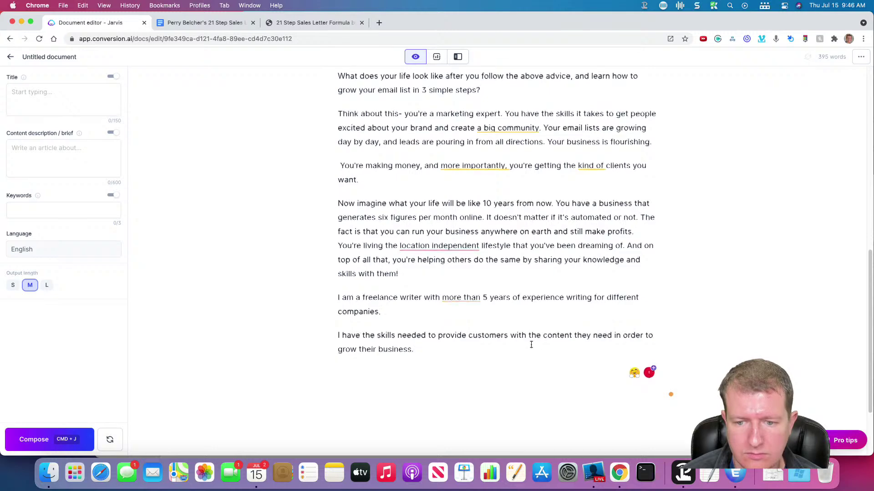
pyautogui.press('super+z')
pyautogui.press('super+j')
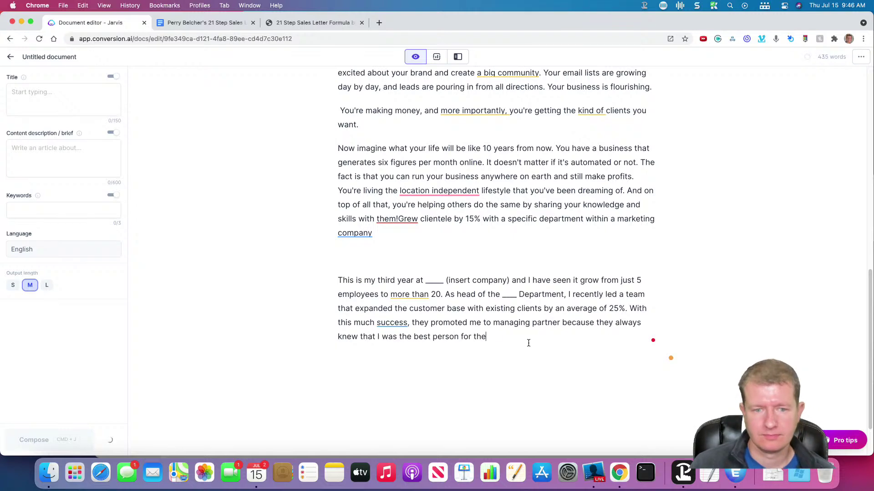
# Replace the credentials text with the prompt 'Write a personal bio on why they should buy the above' and generate
pyautogui.moveTo(528, 343); pyautogui.dragTo(396, 219)
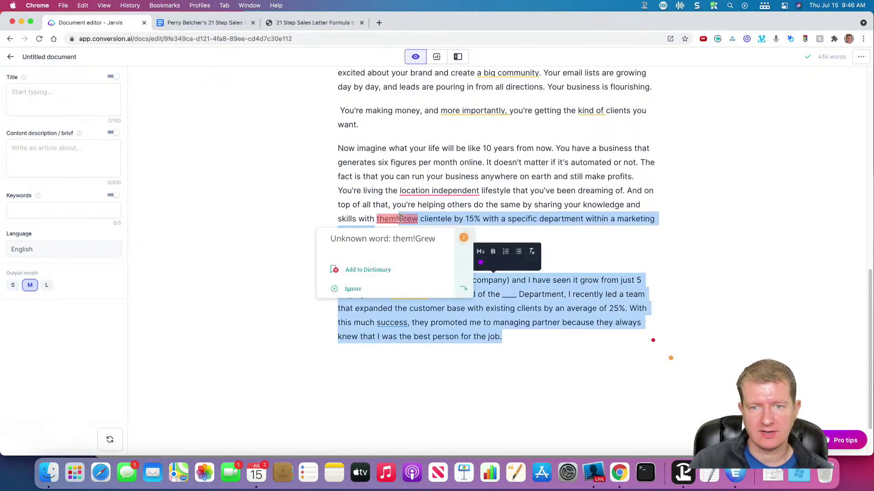
pyautogui.press('BackSpace')
pyautogui.press('Return')
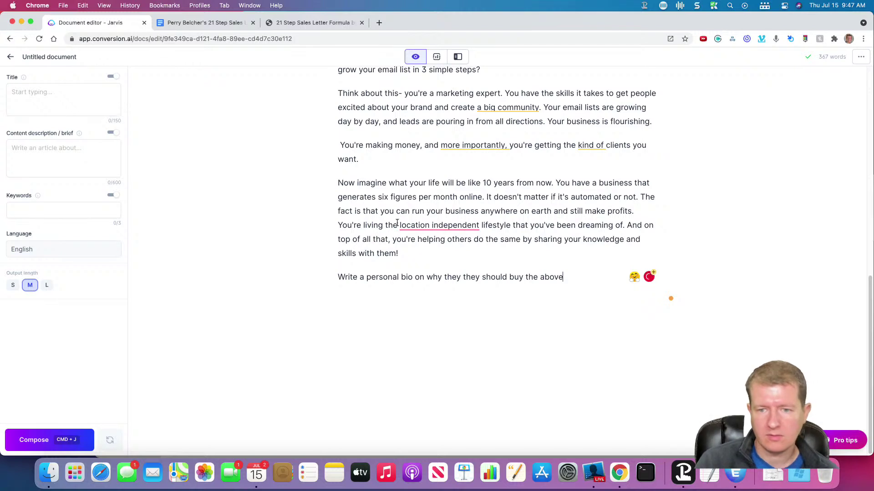
pyautogui.moveTo(568, 277); pyautogui.dragTo(322, 280)
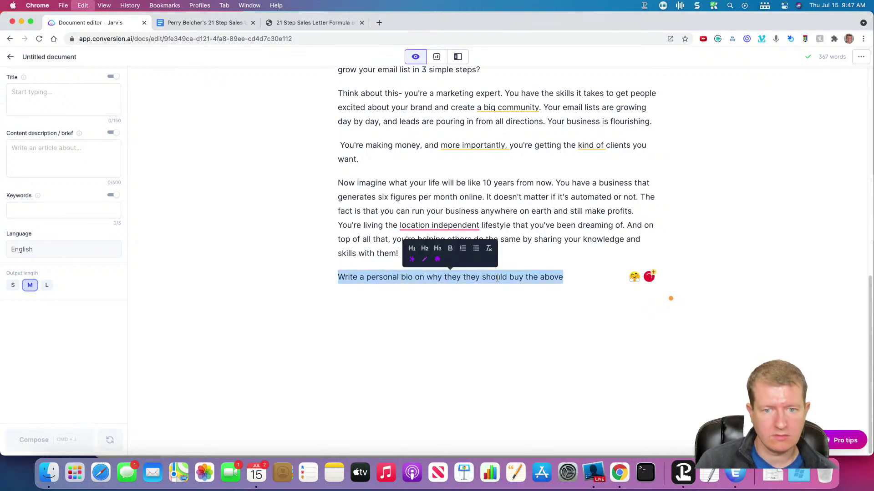
pyautogui.click(598, 281)
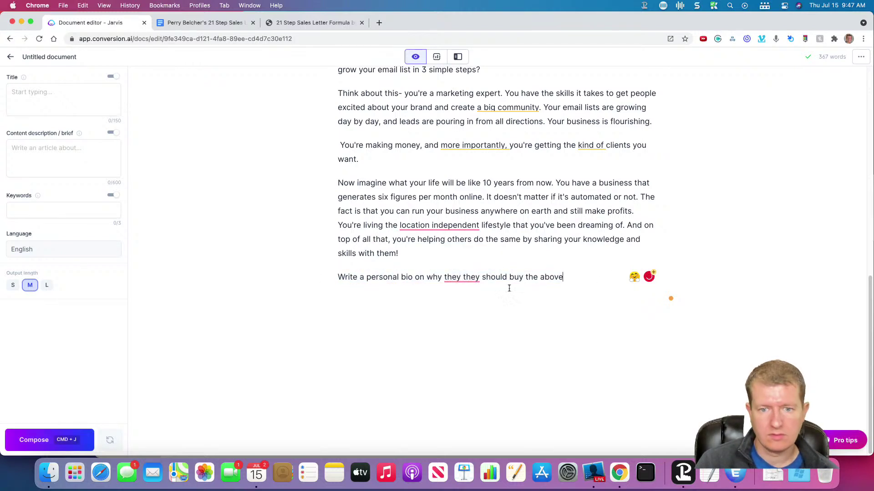
pyautogui.moveTo(473, 279)
pyautogui.click(460, 293)
pyautogui.moveTo(546, 277); pyautogui.dragTo(325, 275)
pyautogui.click(571, 278)
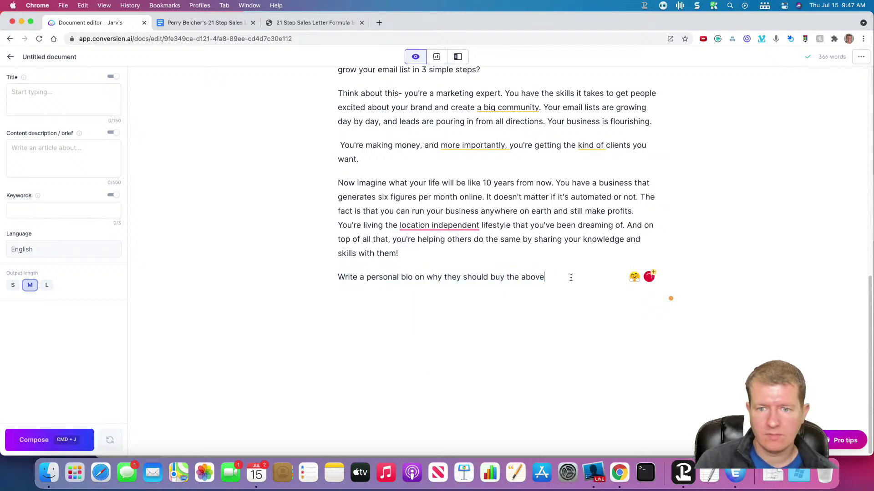
pyautogui.press('super+j')
pyautogui.press('super+c')
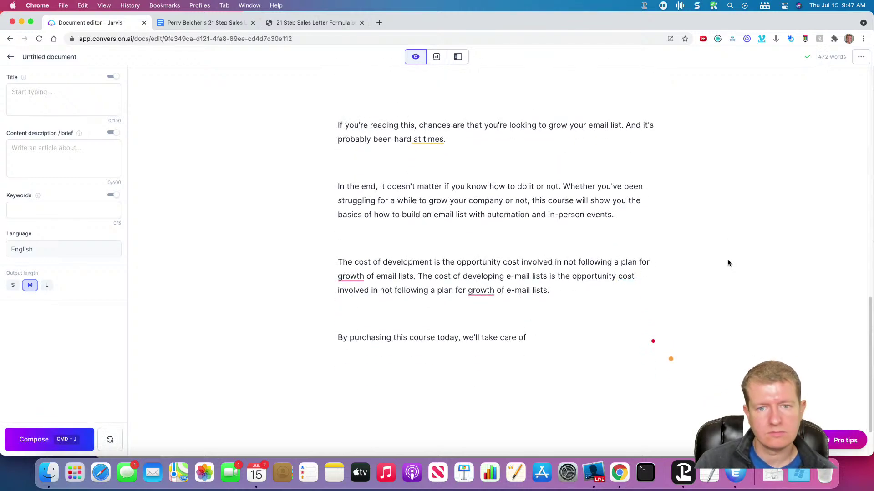
# Regenerate the bio, removing the empty line above it and the final sentence about 2020
pyautogui.press('super+z')
pyautogui.press('super+j')
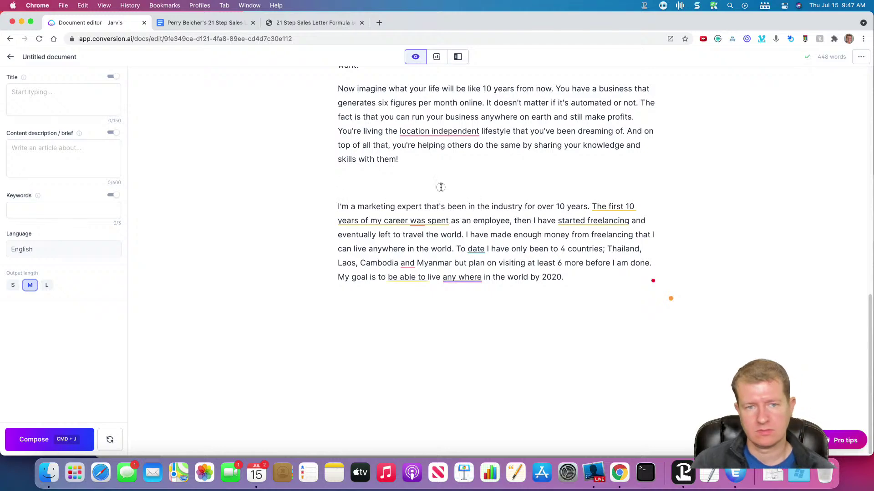
pyautogui.press('BackSpace')
pyautogui.moveTo(593, 279); pyautogui.dragTo(283, 275)
pyautogui.press('BackSpace')
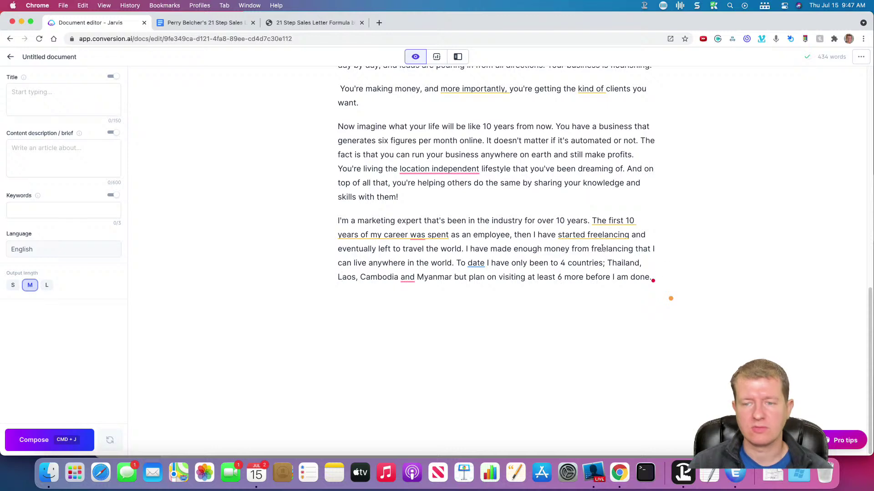
# Replace the credibility step in the formula outline with the personal-bio prompt
pyautogui.click(285, 25)
pyautogui.click(219, 27)
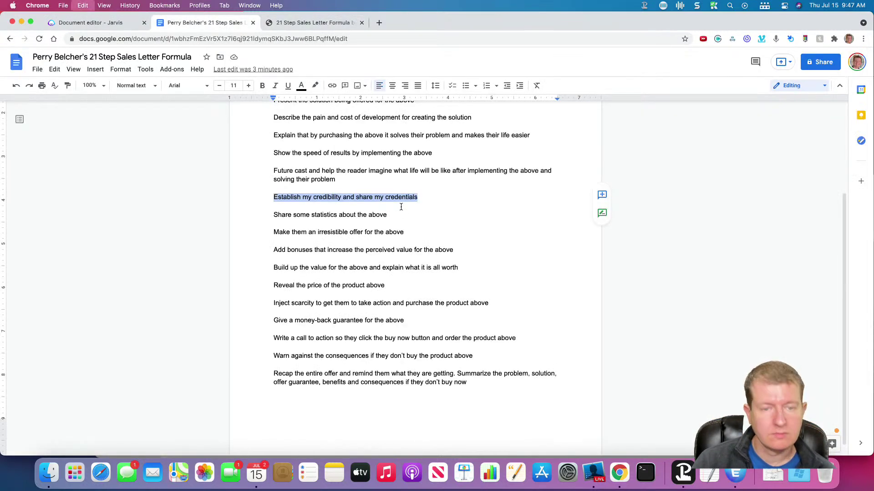
pyautogui.press('super+v')
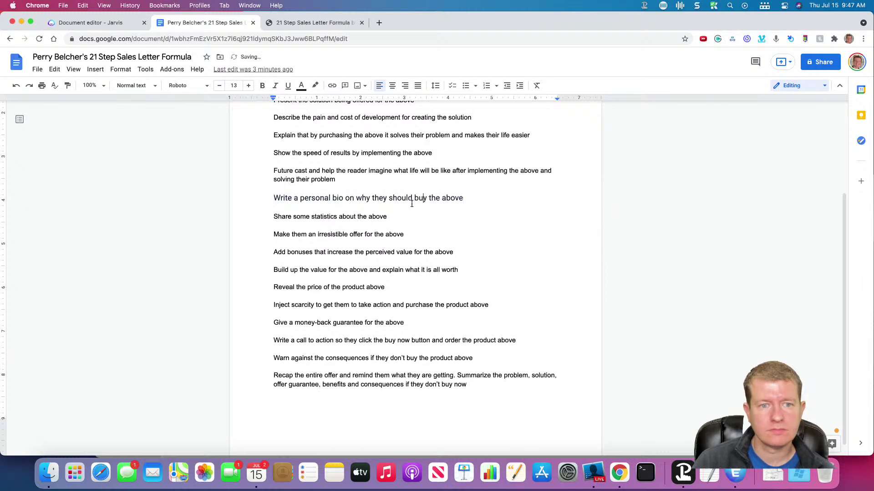
# Re-paste the bio prompt in the outline with matching formatting and take the 'Share some statistics' step
pyautogui.press('super+z')
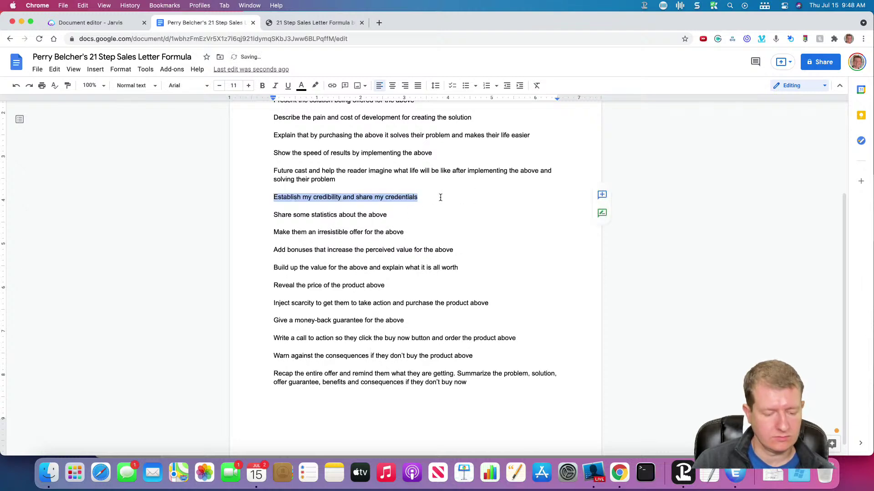
pyautogui.press('super+shift+v')
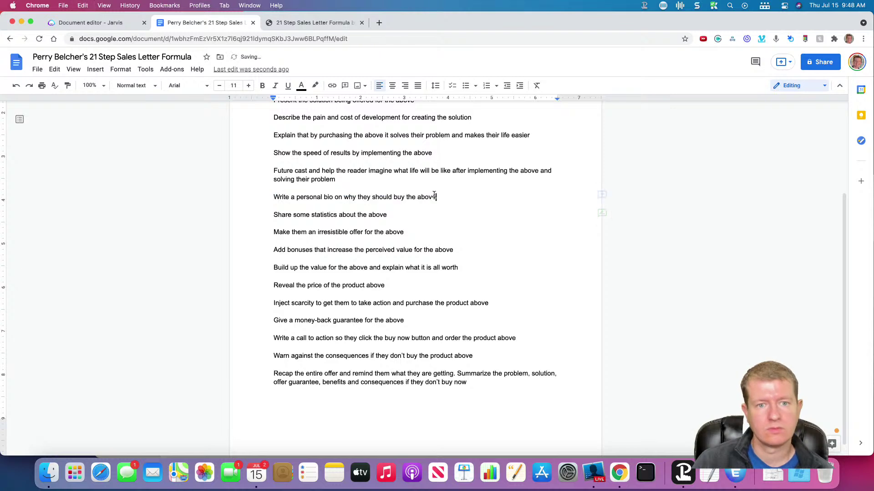
pyautogui.tripleClick(309, 215)
pyautogui.press('super+c')
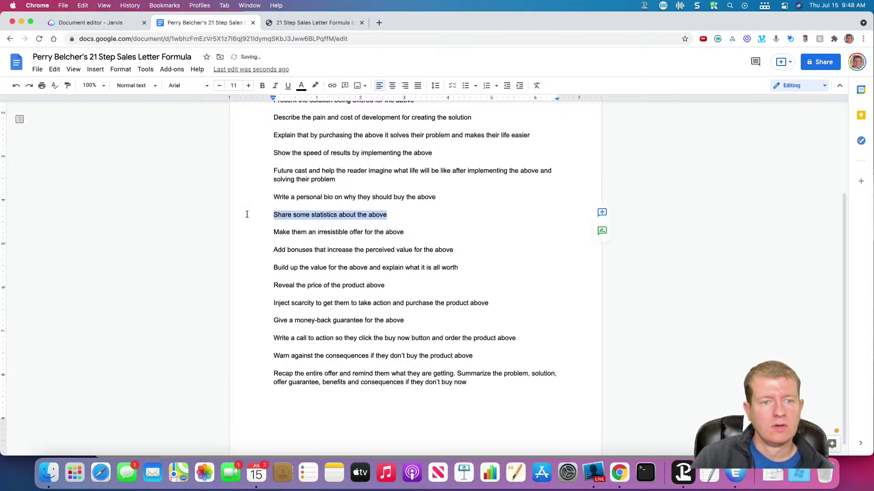
pyautogui.hotkey('ctrl', 'shift', 'Tab')
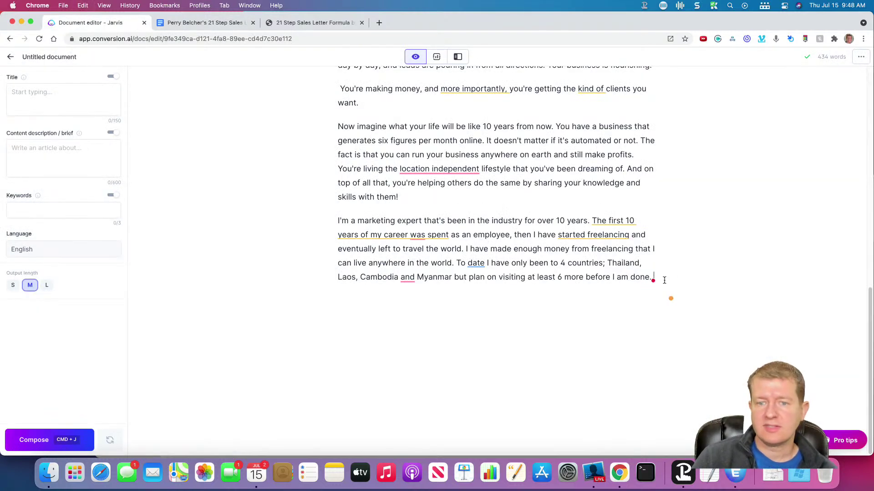
# Generate statistics from the 'Share some statistics' prompt, then delete the resulting bullet lines
pyautogui.press('Return')
pyautogui.press('super+v')
pyautogui.press('Return')
pyautogui.press('super+j')
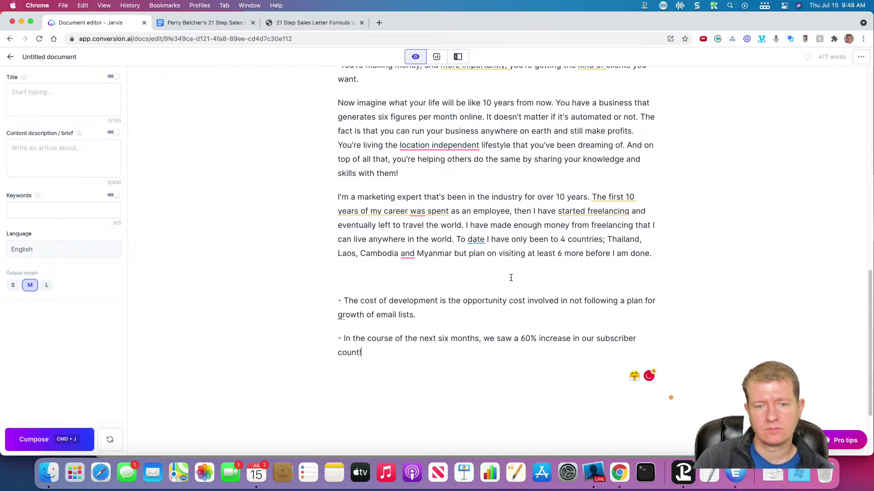
pyautogui.press('super+z')
pyautogui.press('super+j')
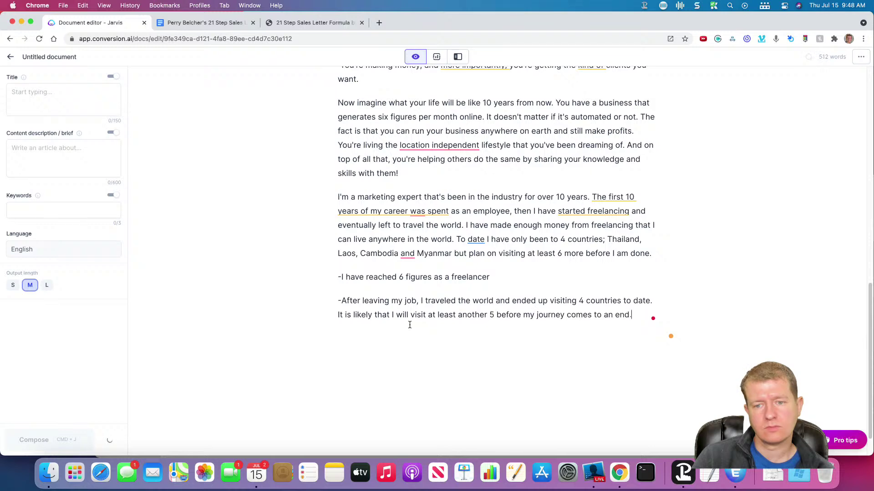
pyautogui.moveTo(601, 352); pyautogui.dragTo(332, 279)
pyautogui.press('BackSpace')
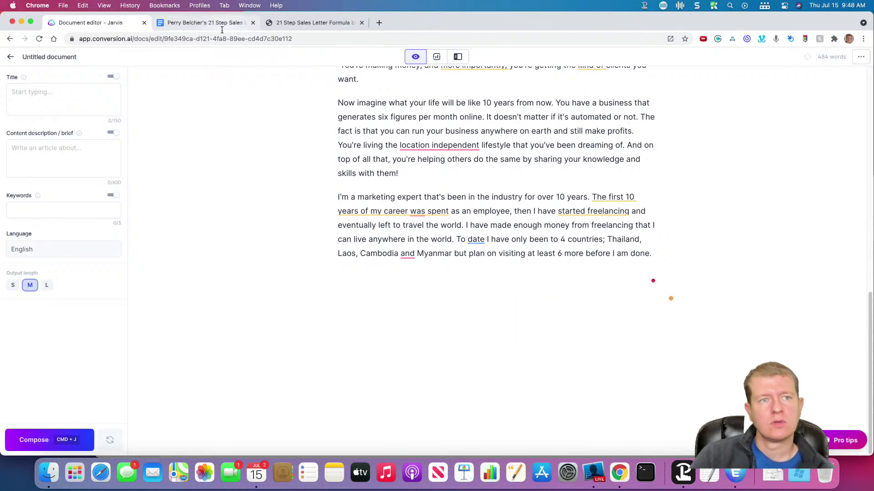
# In the formula document, add a note to the statistics step: research stats or use customer testimonials
pyautogui.click(205, 23)
pyautogui.click(401, 214)
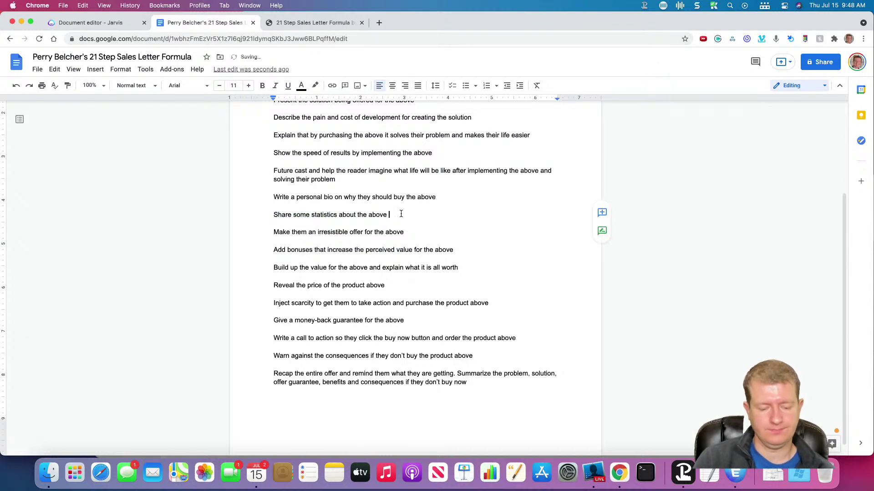
pyautogui.write('(')
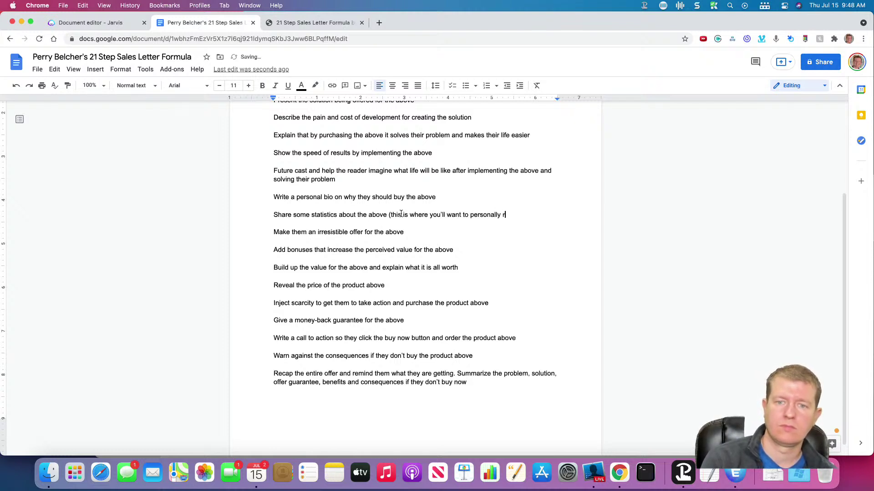
pyautogui.write('ch some stats or have testi')
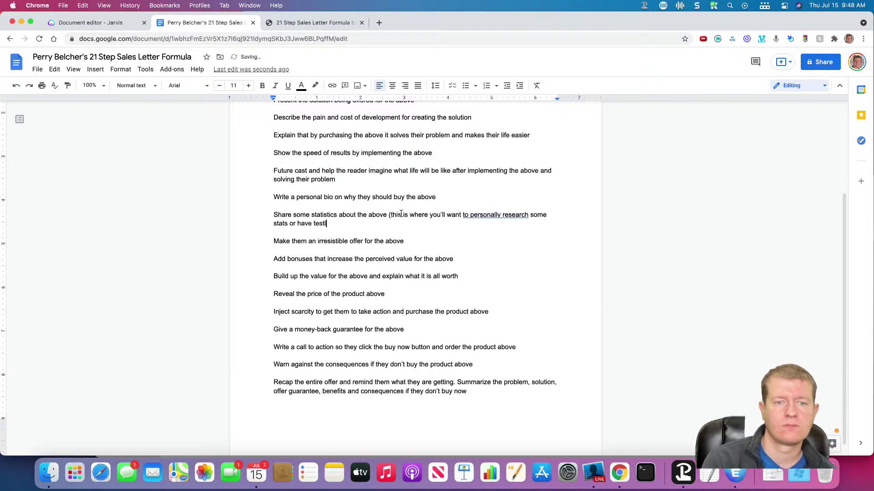
pyautogui.write('ustomers')
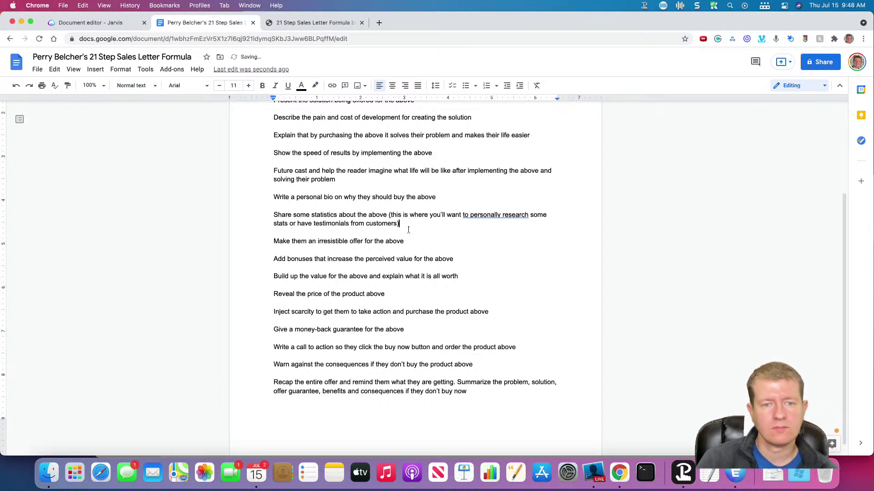
# Bring the irresistible-offer step into the end of the Jarvis draft
pyautogui.moveTo(404, 241); pyautogui.dragTo(242, 238)
pyautogui.press('cmd+c')
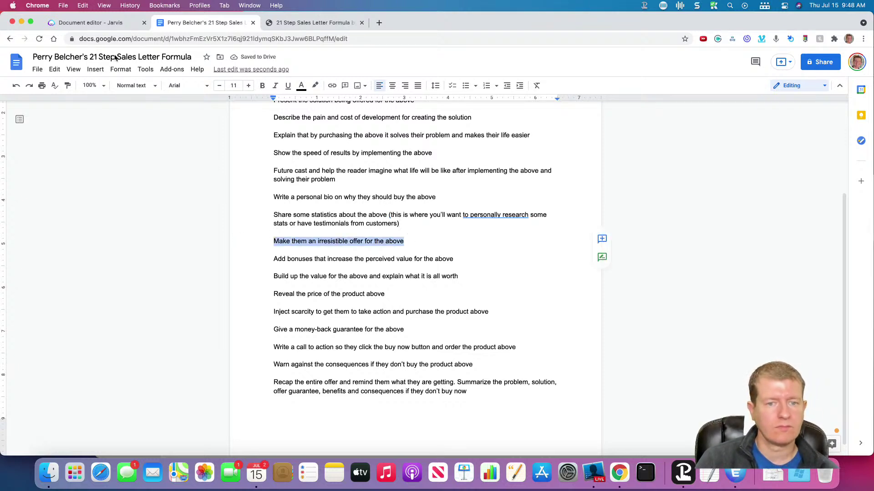
pyautogui.click(105, 24)
pyautogui.press('cmd+v')
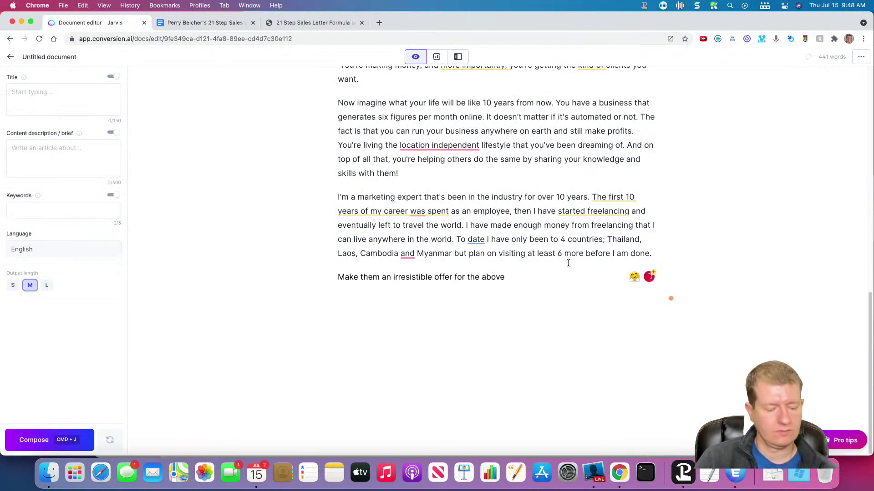
# Generate the $7 lifetime-membership offer with a 100% money-back guarantee and remove the extra blank line above it
pyautogui.press('cmd+j')
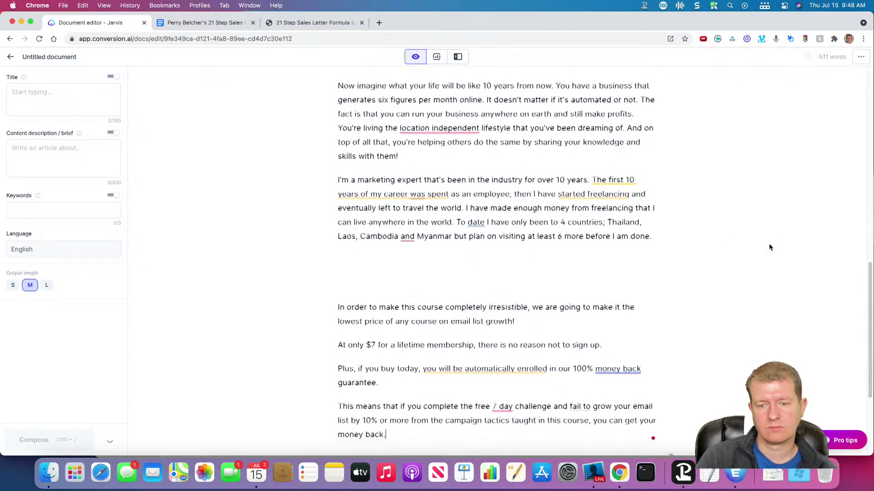
pyautogui.click(445, 247)
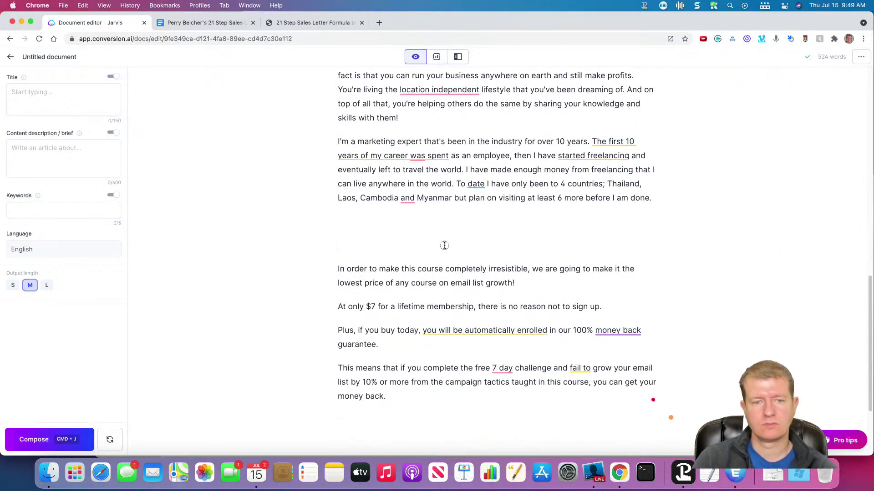
pyautogui.press('BackSpace')
pyautogui.press('BackSpace')
# Select the 'Add bonuses' step in the formula document, undoing an accidental line move
pyautogui.click(205, 24)
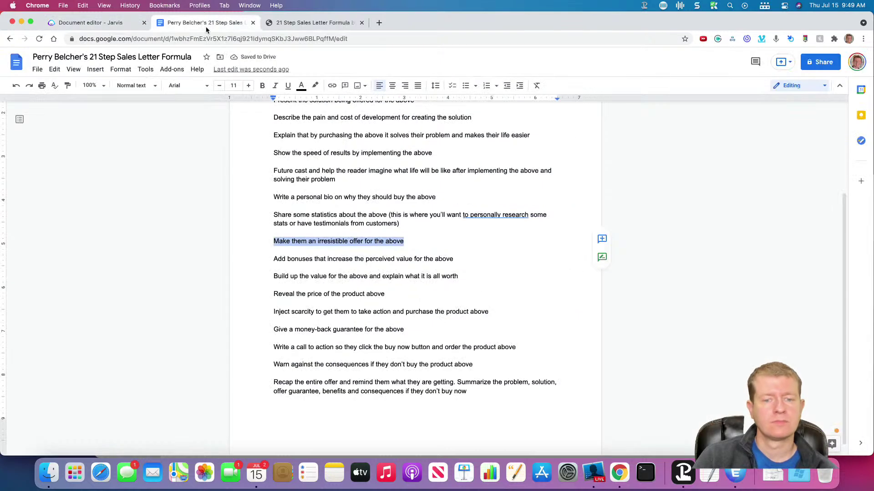
pyautogui.moveTo(452, 259); pyautogui.dragTo(469, 256)
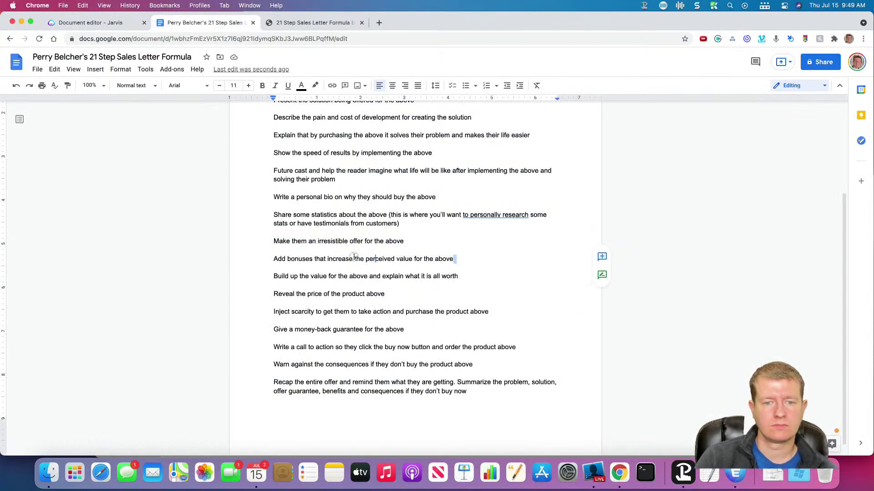
pyautogui.press('super+x')
pyautogui.click(262, 259)
pyautogui.press('super+v')
pyautogui.press('super+z')
pyautogui.press('super+z')
pyautogui.press('super+x')
pyautogui.click(270, 259)
pyautogui.press('super+v')
pyautogui.press('super+z')
pyautogui.press('super+z')
pyautogui.moveTo(456, 259); pyautogui.dragTo(271, 260)
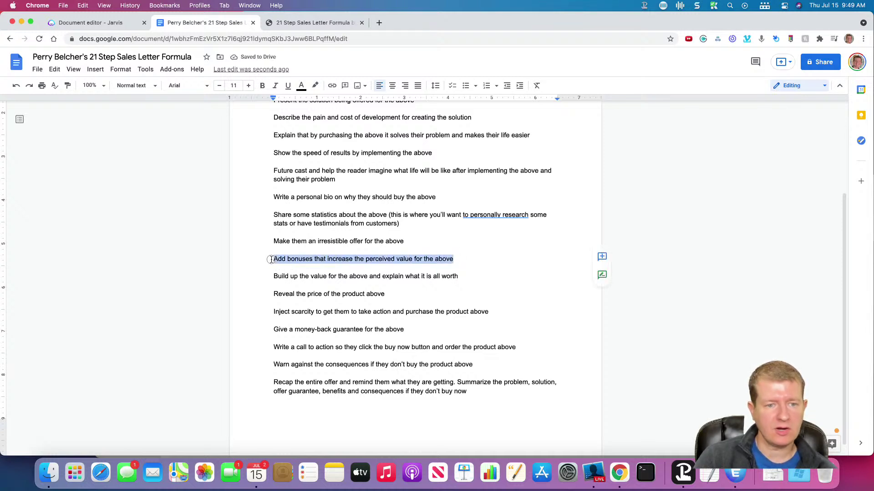
# Paste the bonuses prompt after the offer and generate six $97 bonuses worth $627 in total
pyautogui.click(104, 23)
pyautogui.press('Return')
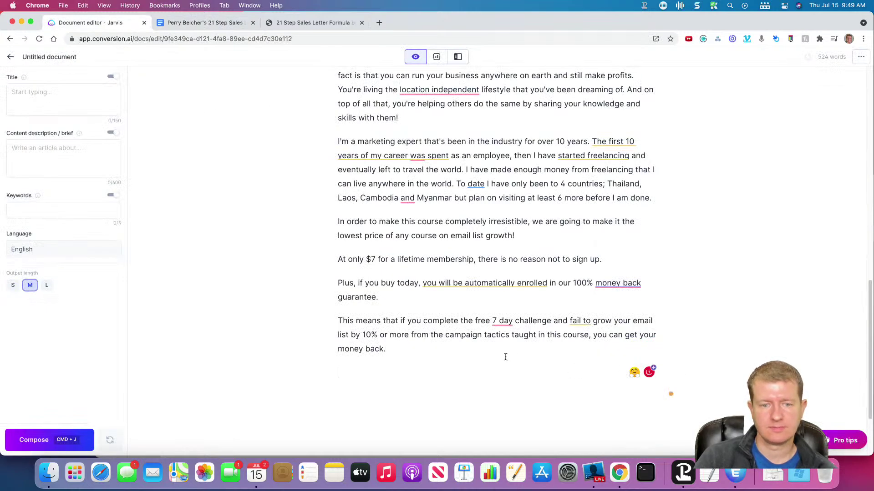
pyautogui.press('super+v')
pyautogui.press('shift+super+Left')
pyautogui.press('super+j')
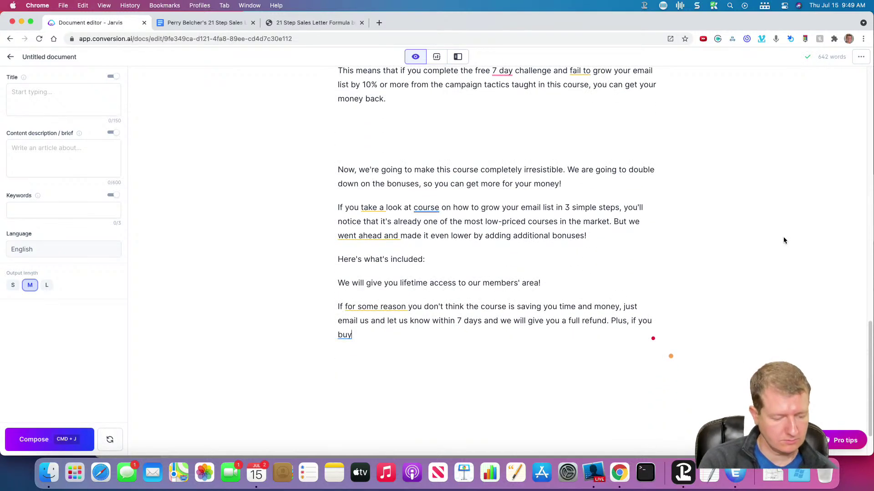
pyautogui.press('super+j')
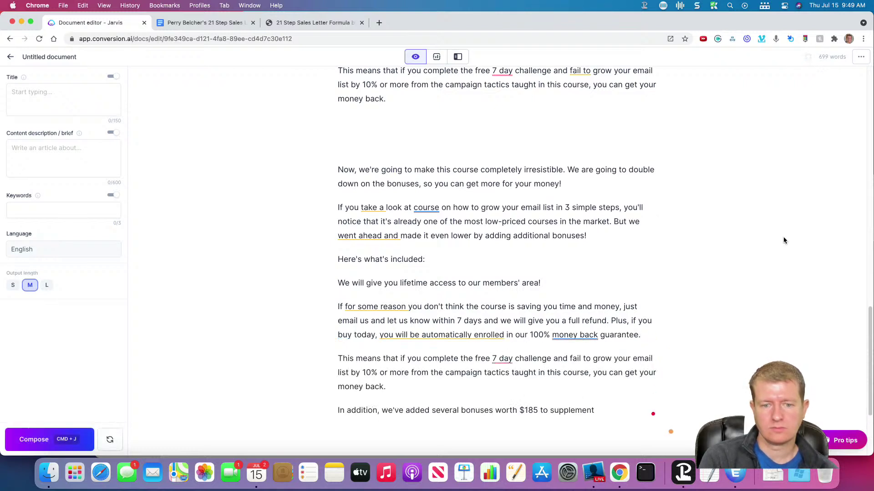
pyautogui.press('super+j')
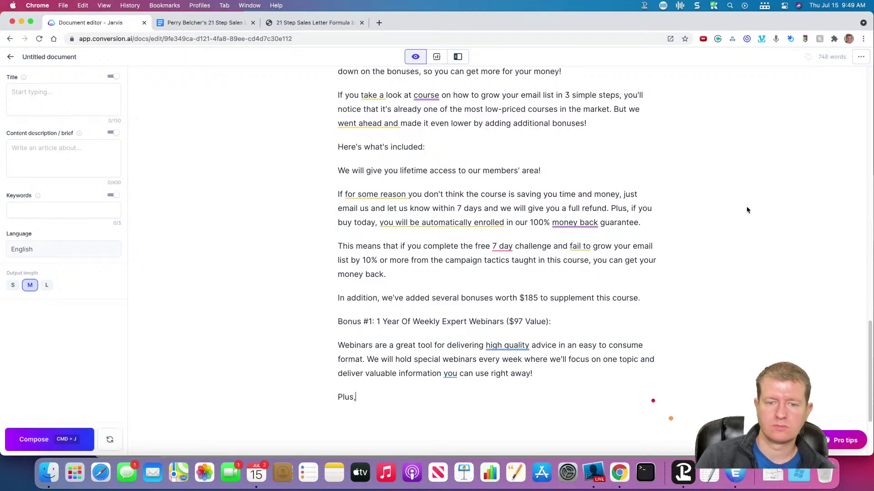
pyautogui.press('super+j')
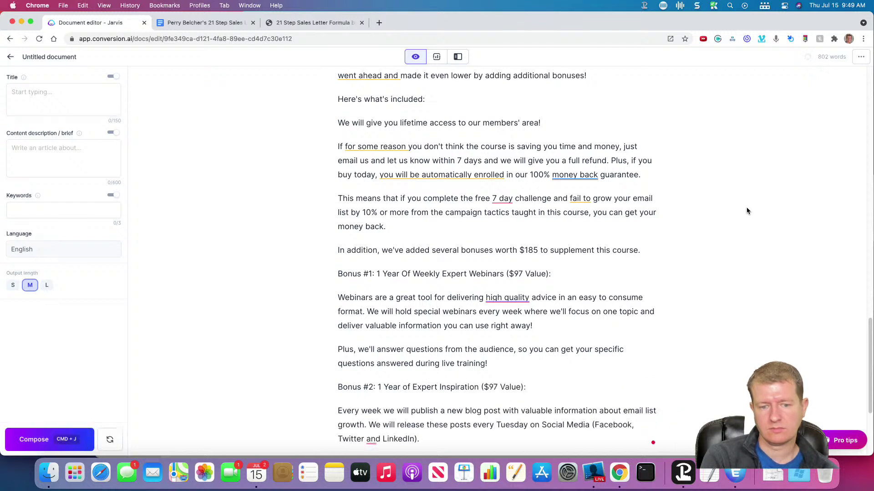
pyautogui.press('super+j')
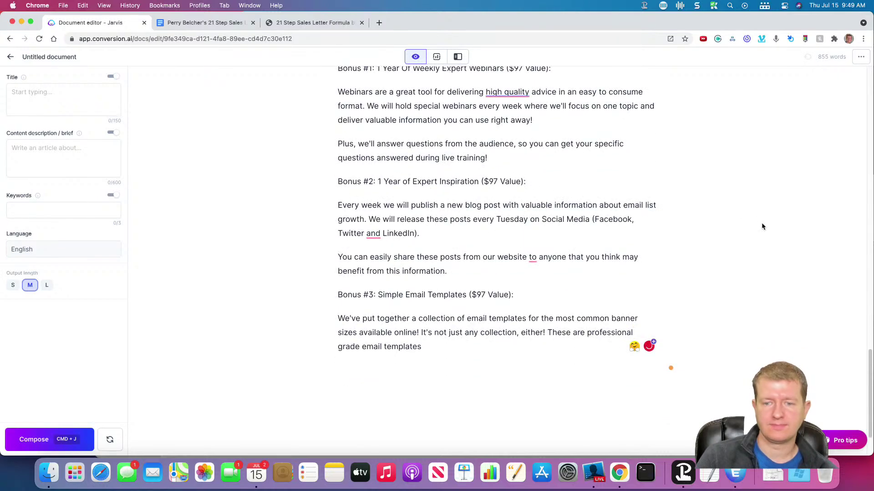
pyautogui.press('super+j')
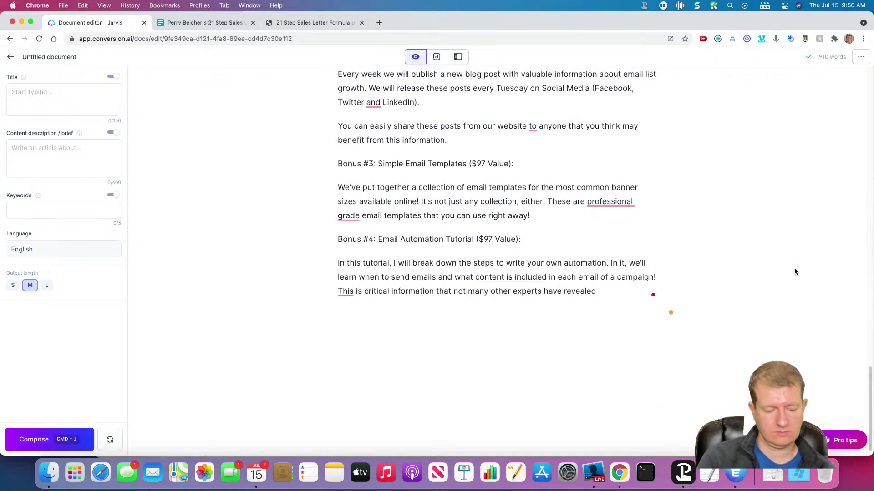
pyautogui.press('super+j')
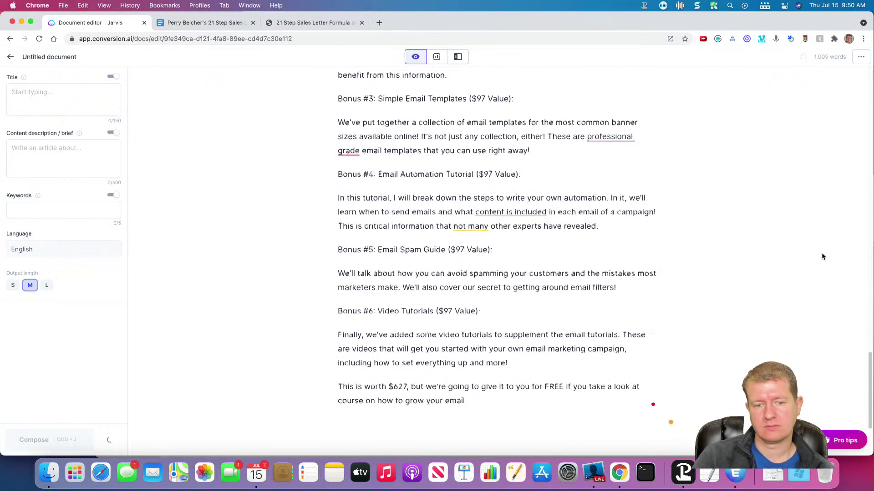
pyautogui.press('super+j')
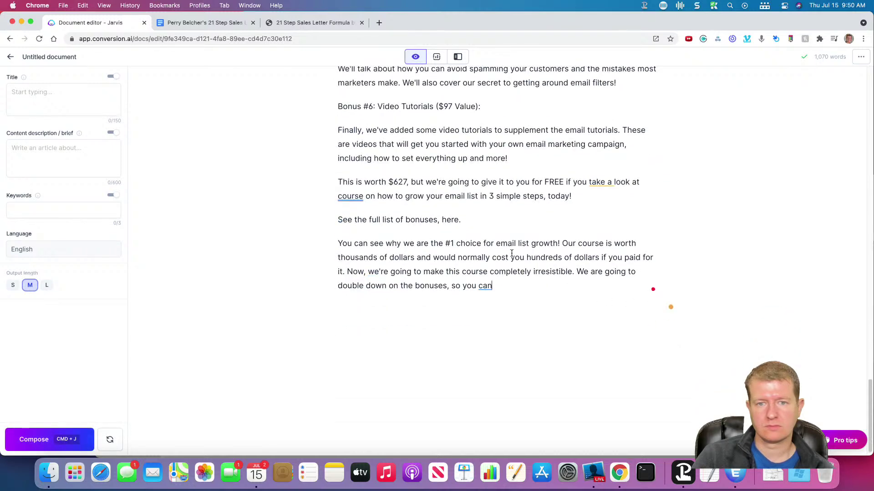
# Add the note '(summary of bonuses here with total value)' and delete the unfinished last sentence
pyautogui.click(484, 222)
pyautogui.write('(summar')
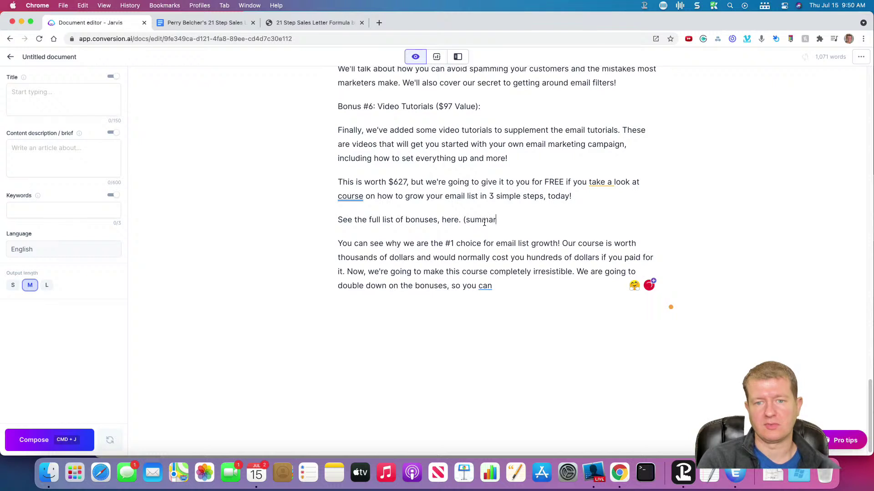
pyautogui.write('y of bonuses here')
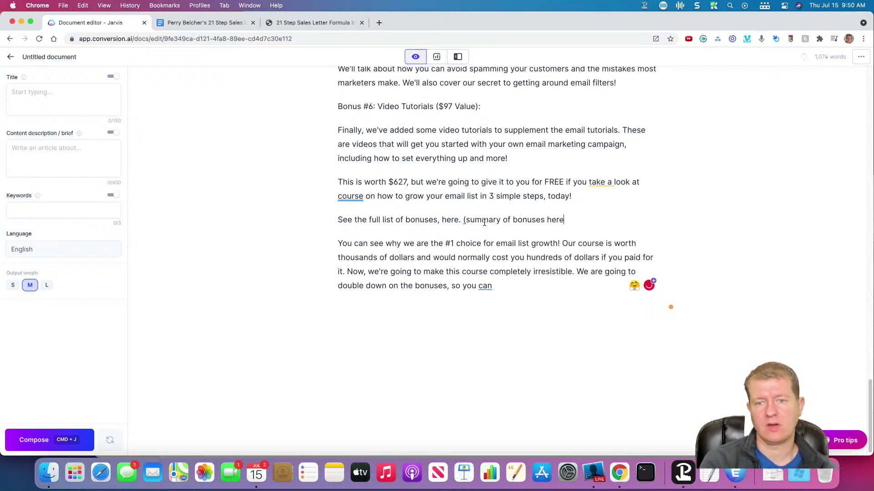
pyautogui.write(' with total value)')
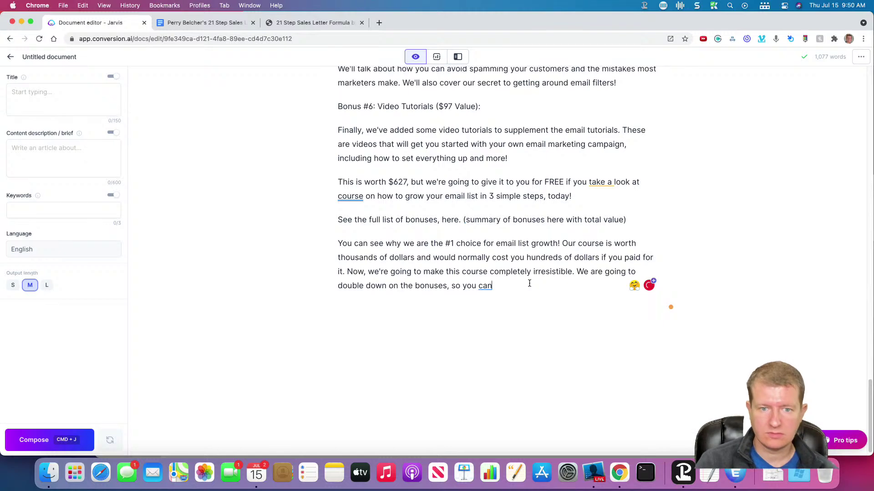
pyautogui.moveTo(529, 283); pyautogui.dragTo(348, 270)
pyautogui.press('BackSpace')
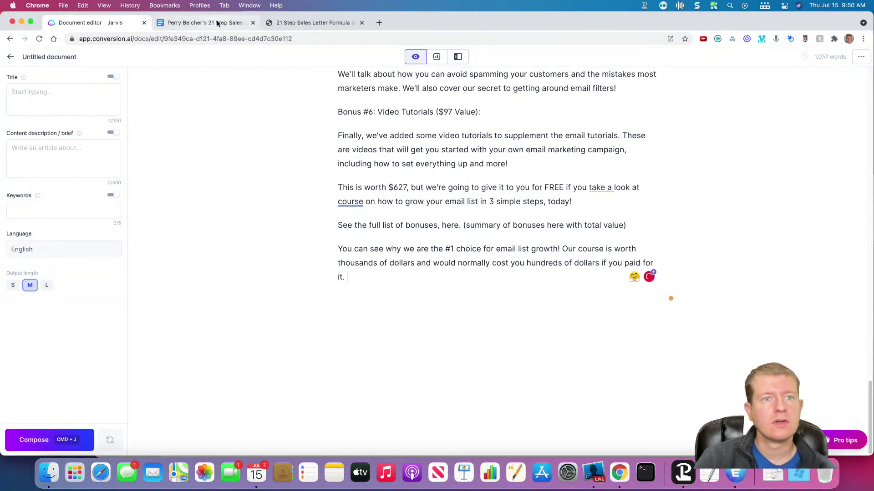
# Paste the 'Build up the value' step at the end and generate value-building copy from it
pyautogui.click(217, 23)
pyautogui.moveTo(465, 276); pyautogui.dragTo(265, 275)
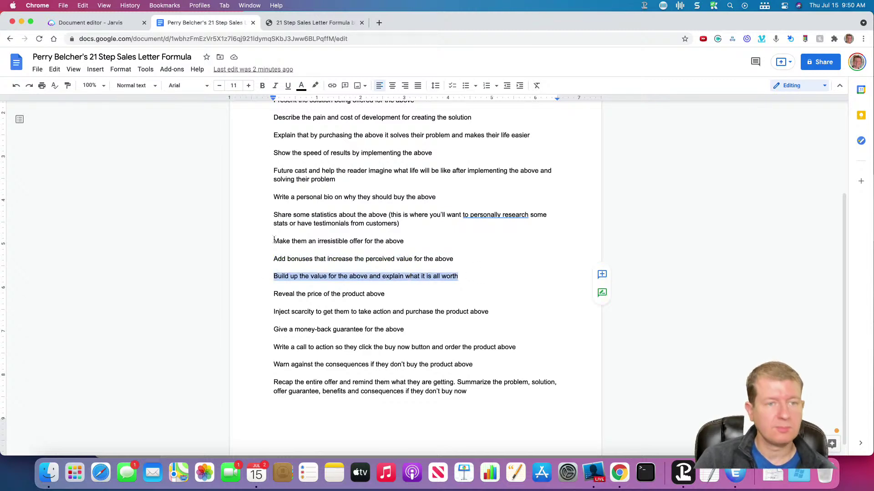
pyautogui.press('super+c')
pyautogui.press('super+1')
pyautogui.click(457, 271)
pyautogui.press('Return')
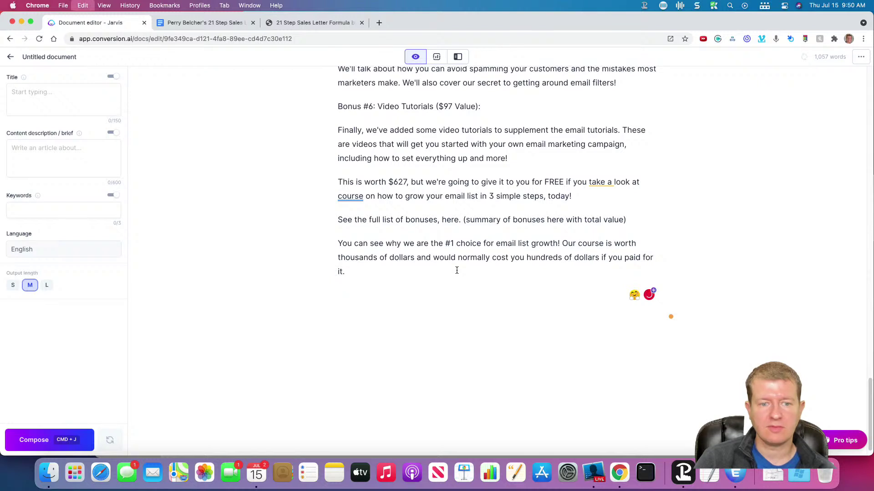
pyautogui.press('super+v')
pyautogui.press('super+Return')
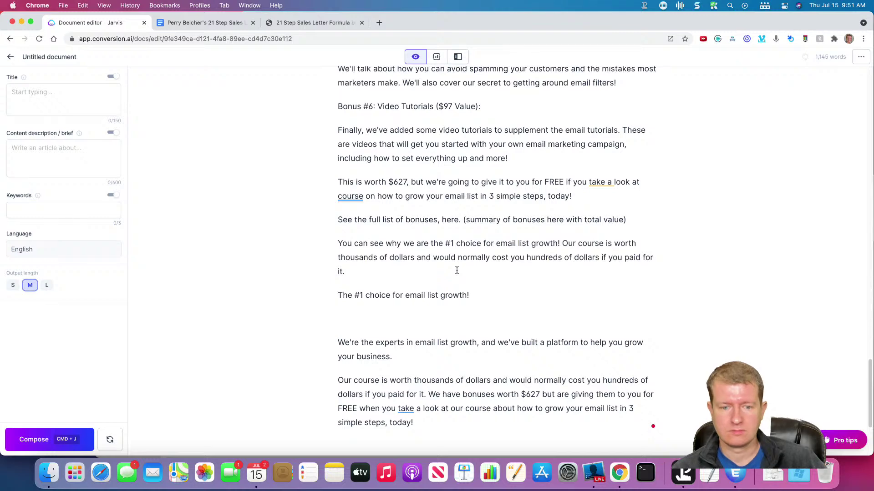
# Delete the stray line 'The #1 choice for email list growth!' and its empty paragraph
pyautogui.moveTo(523, 320); pyautogui.dragTo(322, 299)
pyautogui.press('BackSpace')
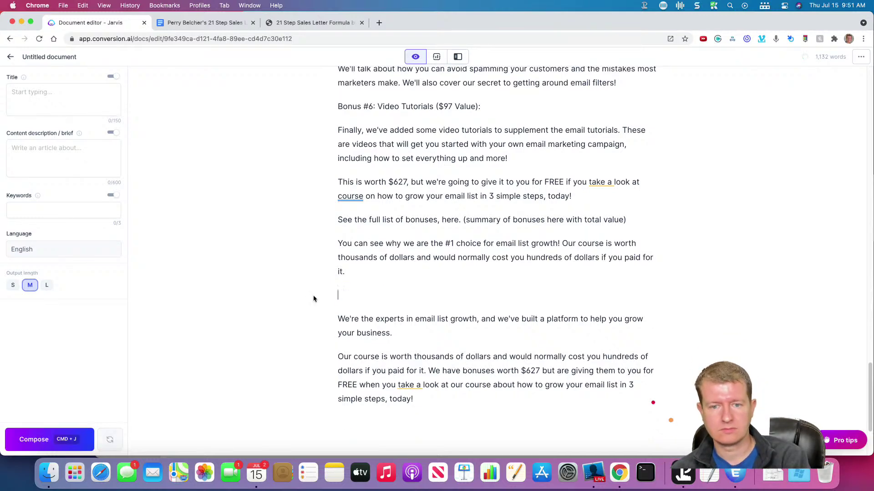
pyautogui.press('BackSpace')
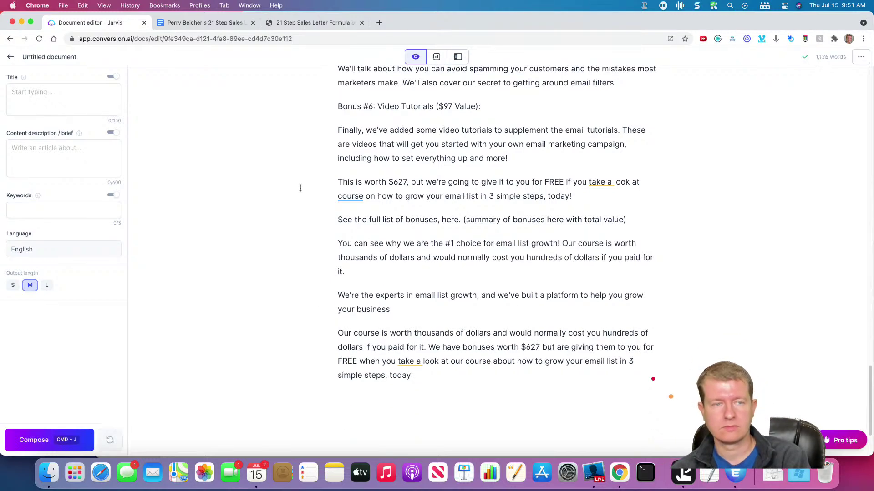
# Paste the 'Reveal the price of the product above' step into Jarvis and generate from it
pyautogui.click(204, 24)
pyautogui.moveTo(392, 296); pyautogui.dragTo(271, 296)
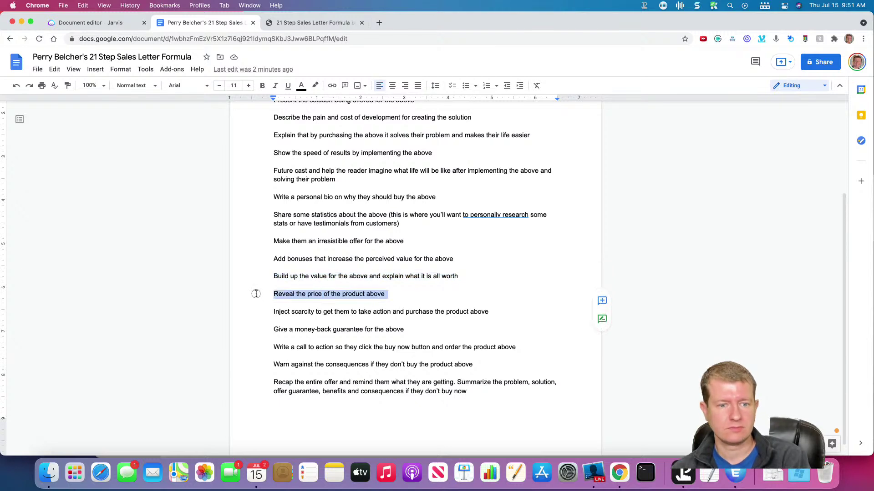
pyautogui.click(114, 24)
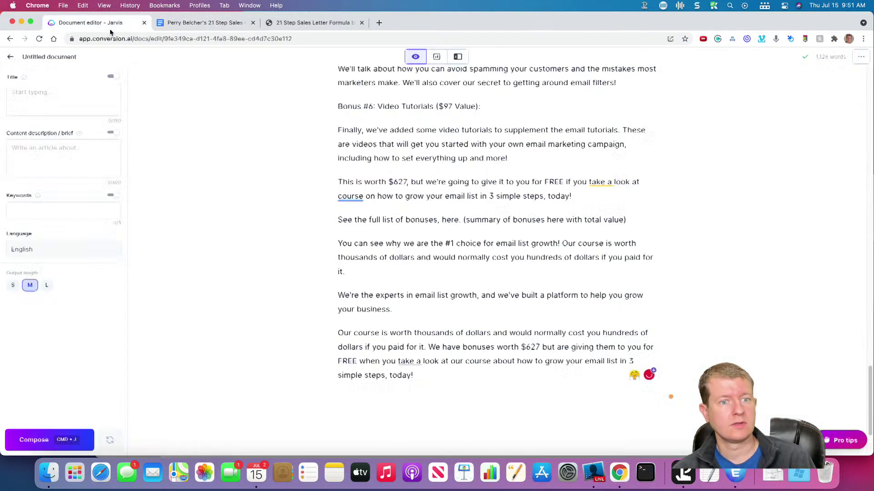
pyautogui.press('Return')
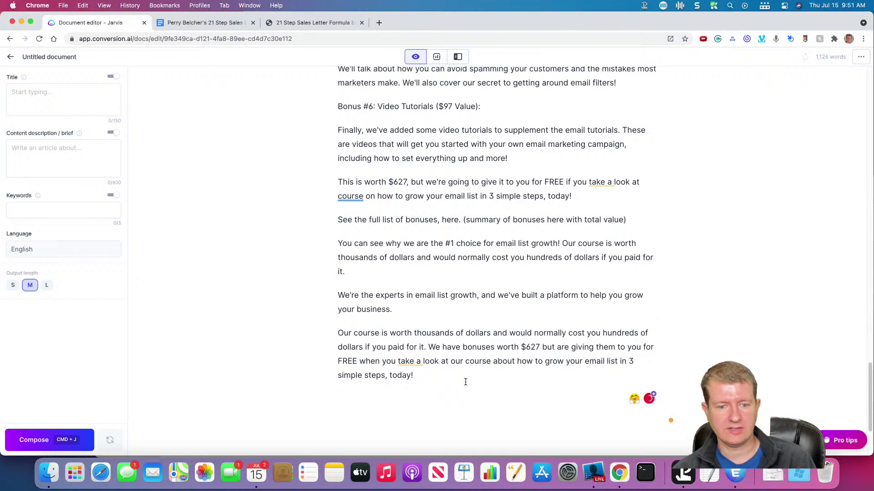
pyautogui.press('super+v')
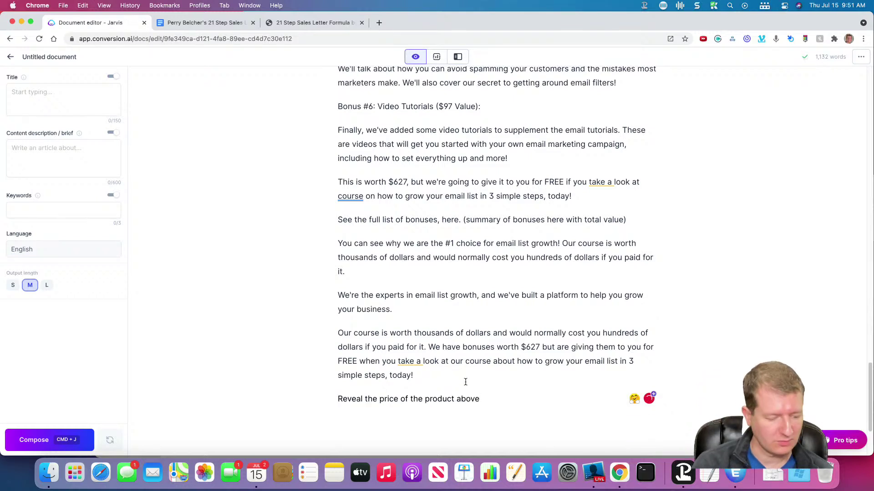
pyautogui.press('super+shift+Left')
pyautogui.press('super+j')
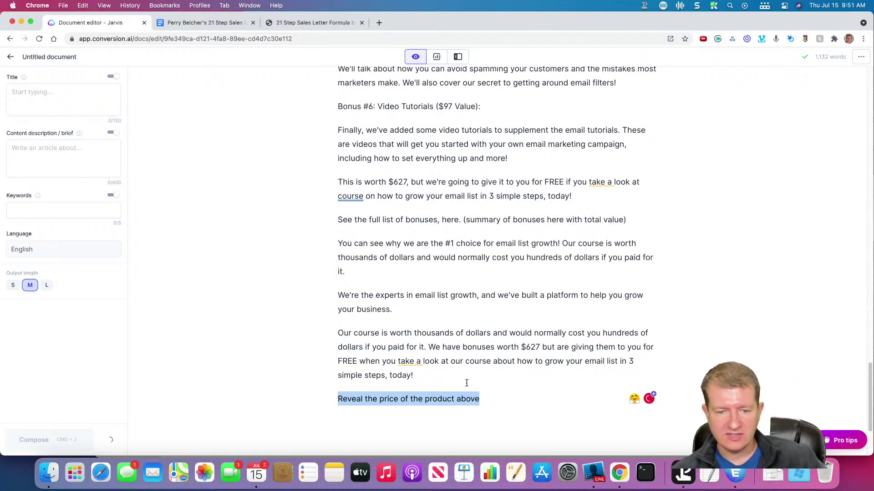
# Regenerate the price reveal, then delete the generated '$247.00' text
pyautogui.scroll(-3, 713, 325)
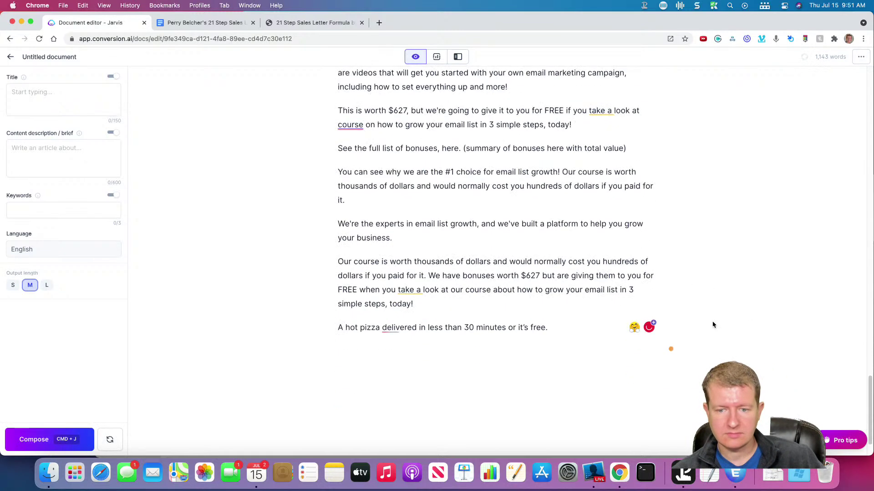
pyautogui.press('super+shift+Left')
pyautogui.press('super+j')
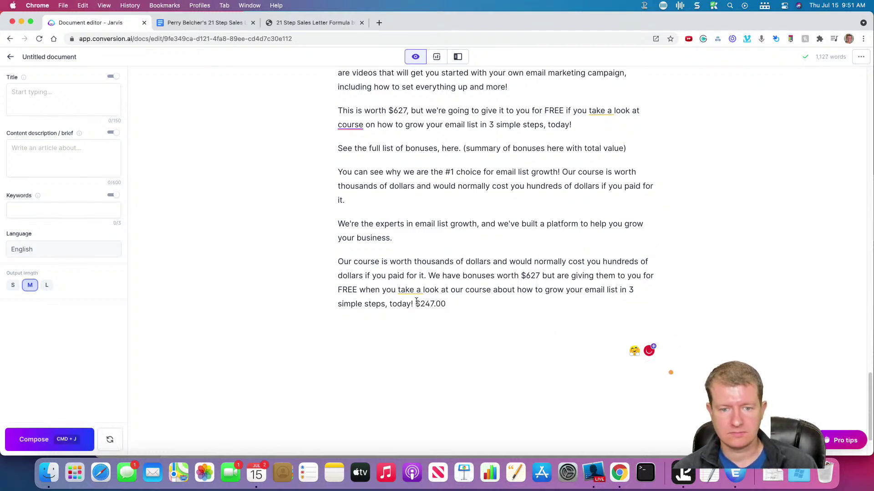
pyautogui.moveTo(416, 301); pyautogui.dragTo(441, 320)
pyautogui.press('BackSpace')
# Remove the empty lines below the money-back guarantee paragraph
pyautogui.scroll(1, 511, 364)
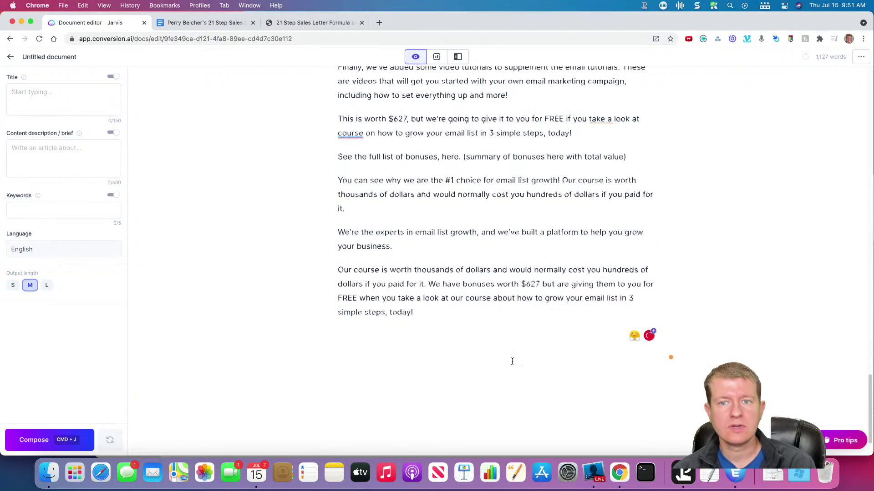
pyautogui.scroll(15, 511, 364)
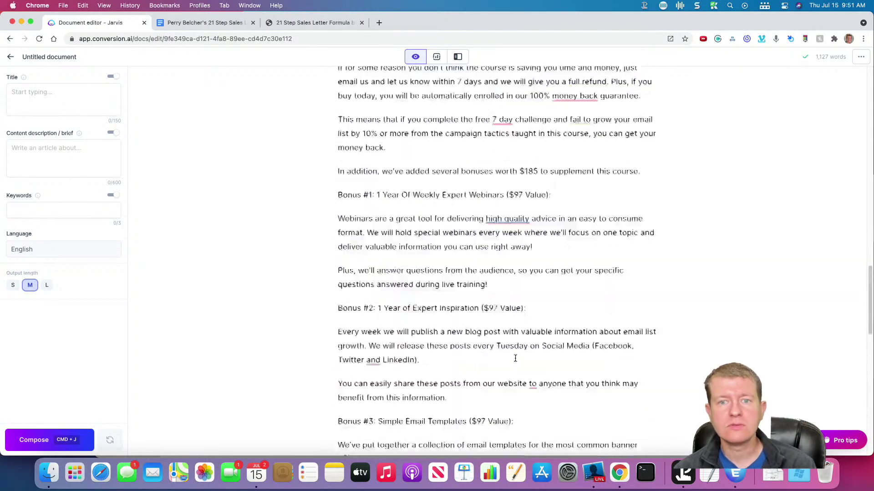
pyautogui.scroll(4, 515, 359)
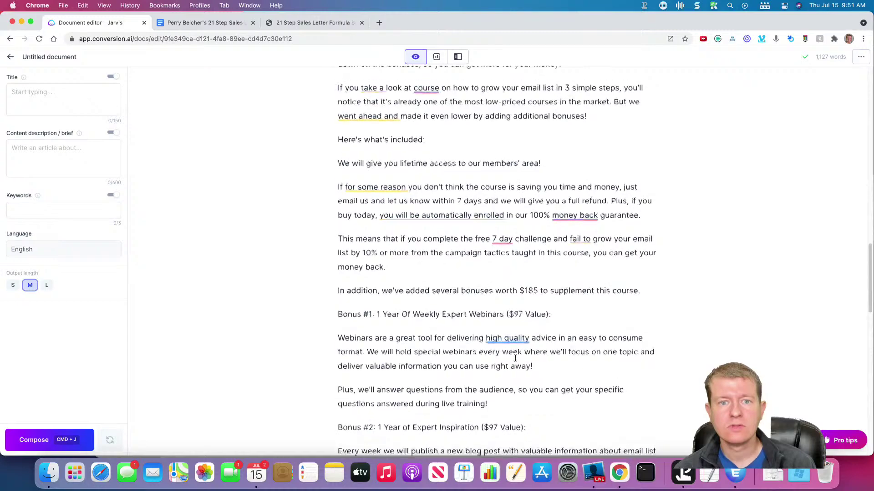
pyautogui.scroll(4, 515, 358)
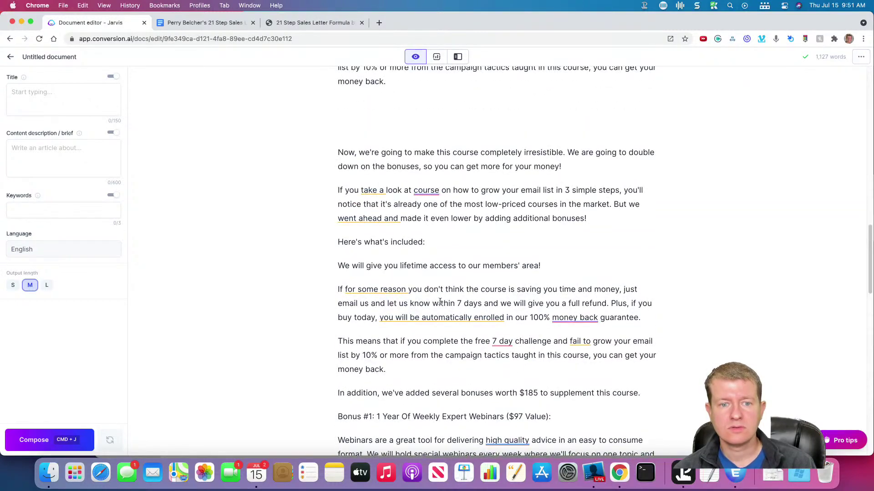
pyautogui.scroll(6, 437, 298)
pyautogui.click(383, 249)
pyautogui.press('BackSpace')
pyautogui.press('BackSpace')
# Remove the 'At only $7' paragraphs from their spot and delete the duplicate guarantee paragraphs
pyautogui.moveTo(601, 121); pyautogui.dragTo(409, 205)
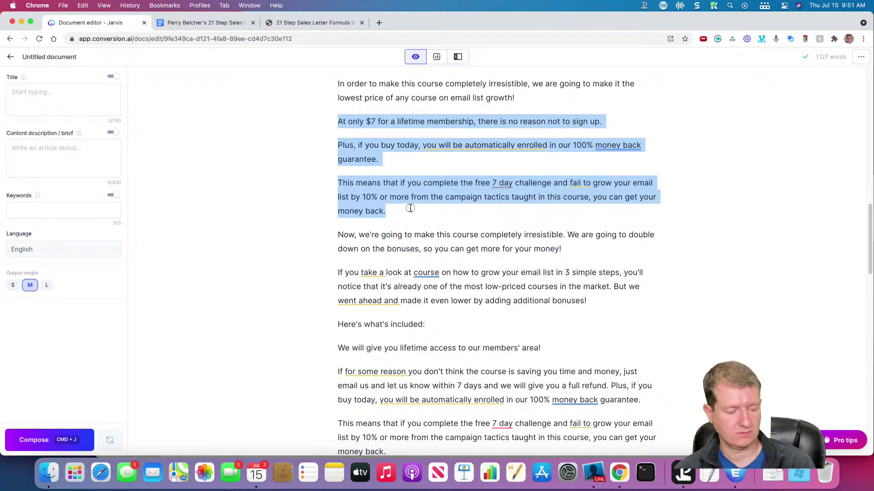
pyautogui.press('BackSpace')
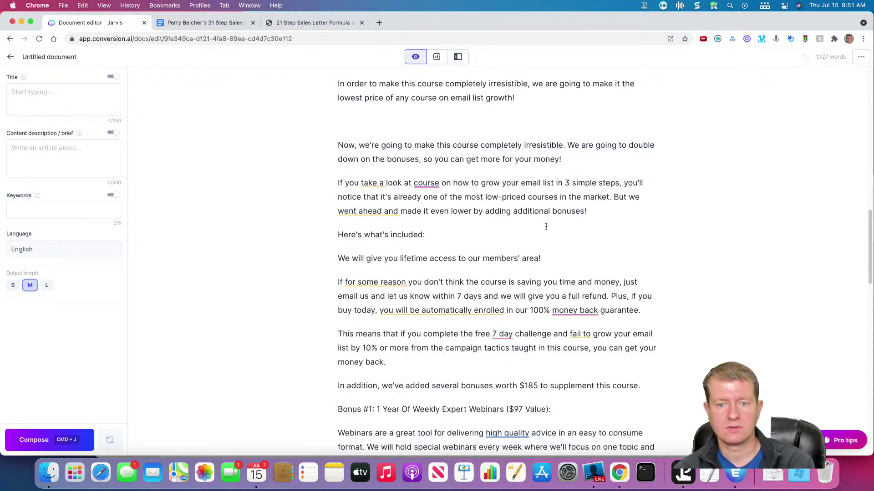
pyautogui.press('BackSpace')
pyautogui.scroll(-3, 580, 238)
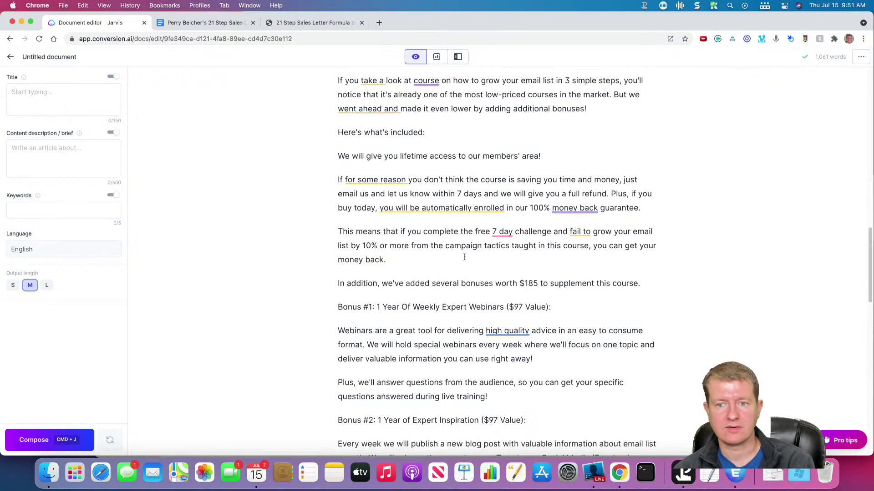
pyautogui.moveTo(441, 268); pyautogui.dragTo(315, 186)
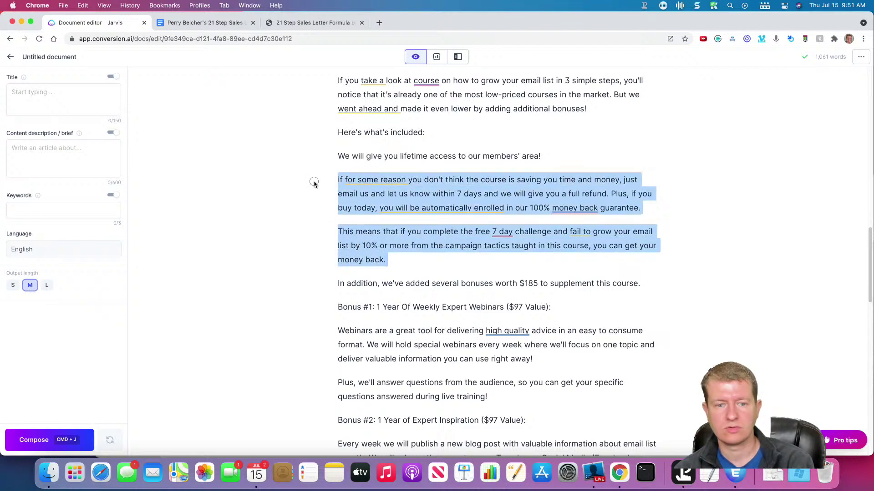
pyautogui.press('BackSpace')
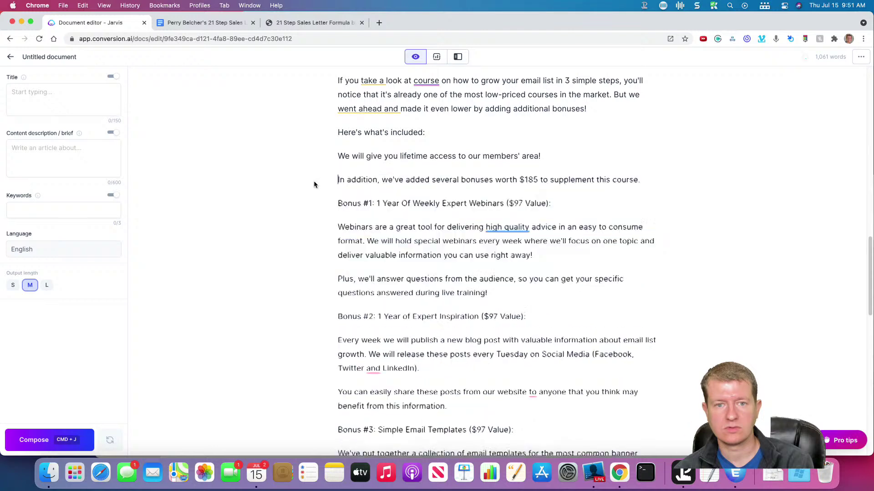
# Paste the $7 paragraphs at the end, keeping only the $7 lifetime-membership line
pyautogui.scroll(-15, 371, 211)
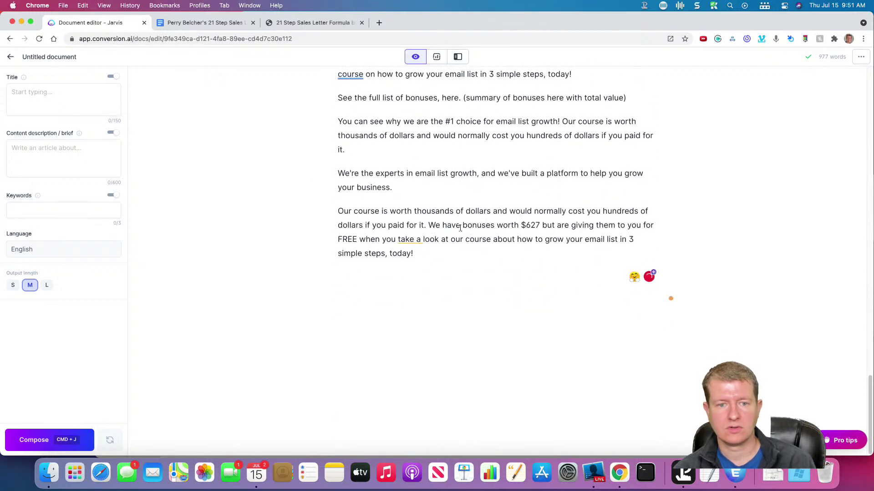
pyautogui.press('Return')
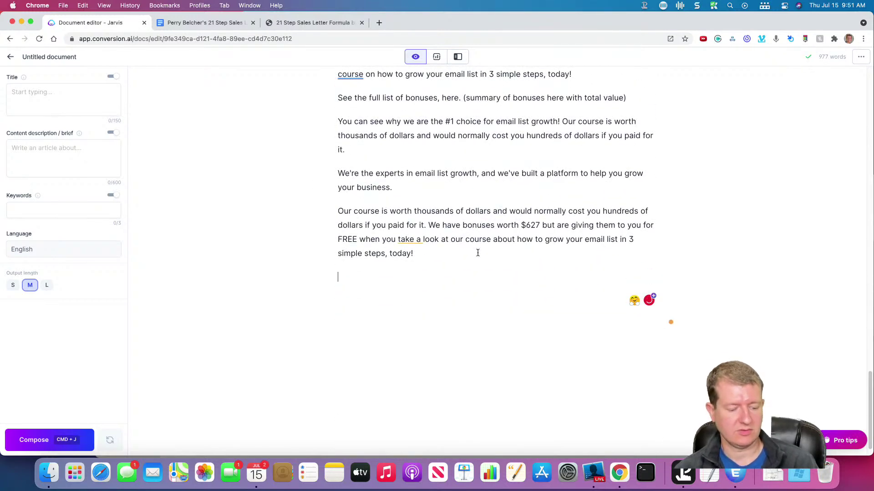
pyautogui.press('Return')
pyautogui.press('cmd+v')
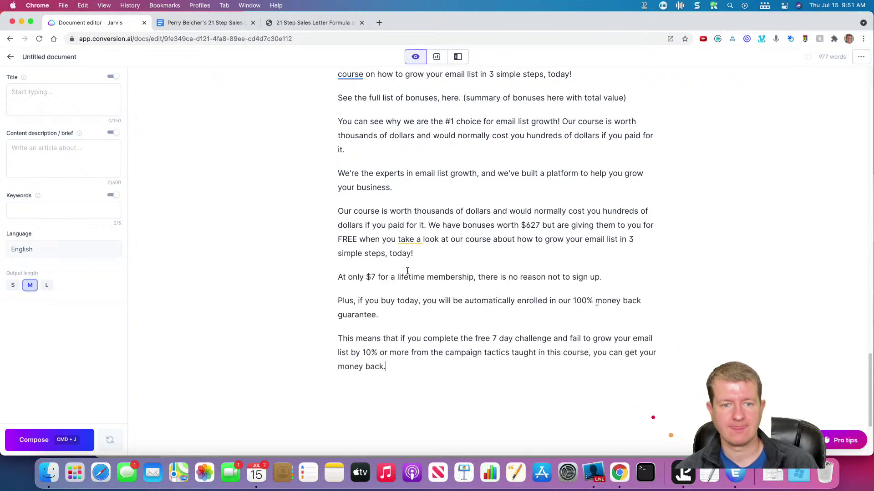
pyautogui.moveTo(387, 366); pyautogui.dragTo(306, 297)
pyautogui.press('BackSpace')
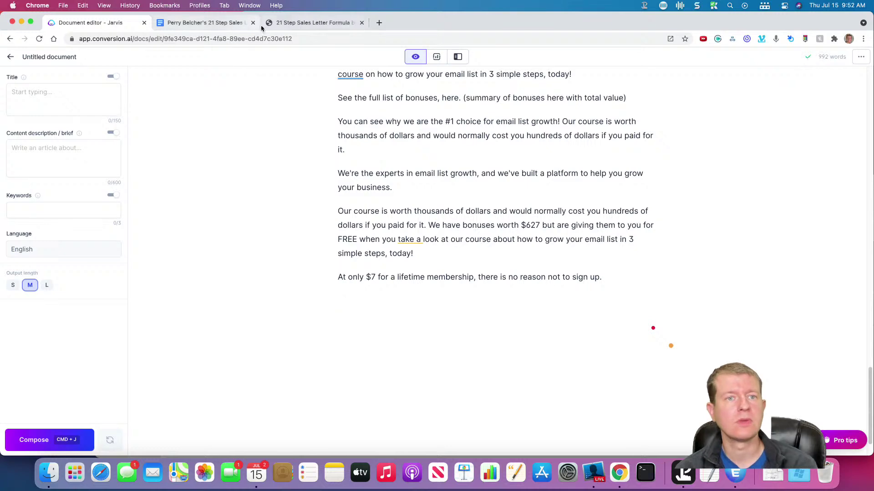
# Paste the 'Inject scarcity' step and generate copy warning only 1,000 spots are available at $7
pyautogui.click(207, 23)
pyautogui.moveTo(500, 316); pyautogui.dragTo(255, 304)
pyautogui.press('super+c')
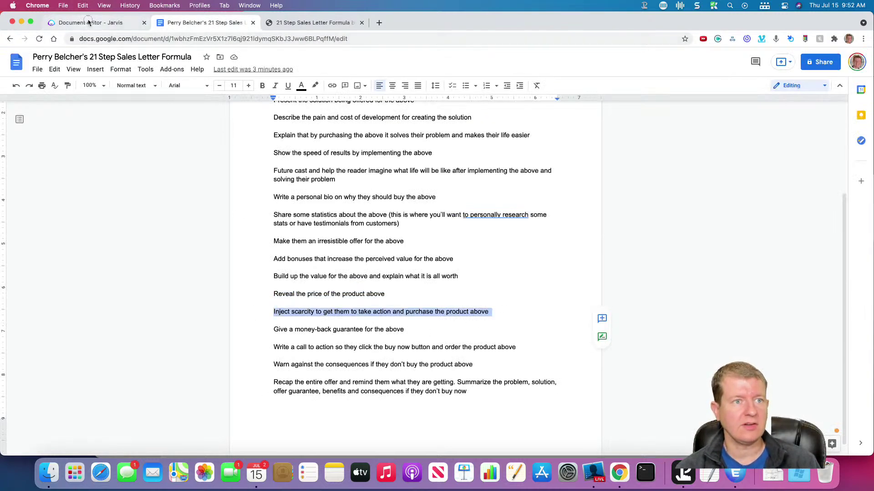
pyautogui.click(90, 23)
pyautogui.press('super+v')
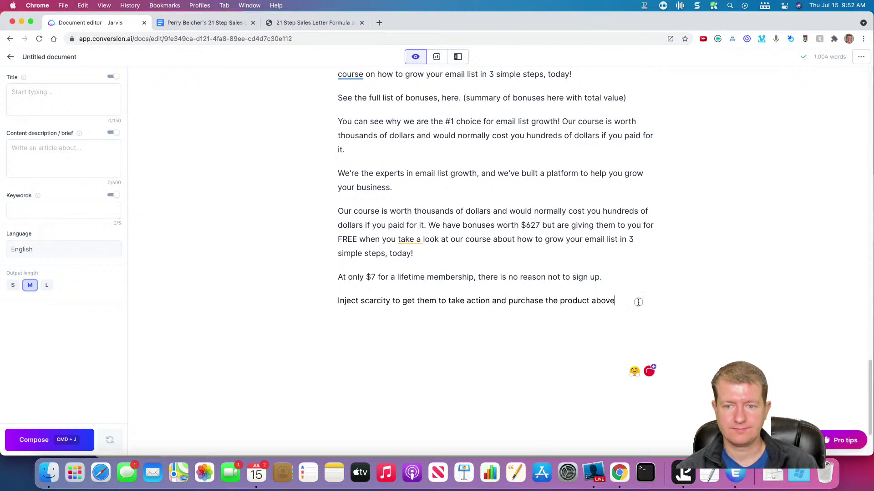
pyautogui.tripleClick(638, 303)
pyautogui.press('super+j')
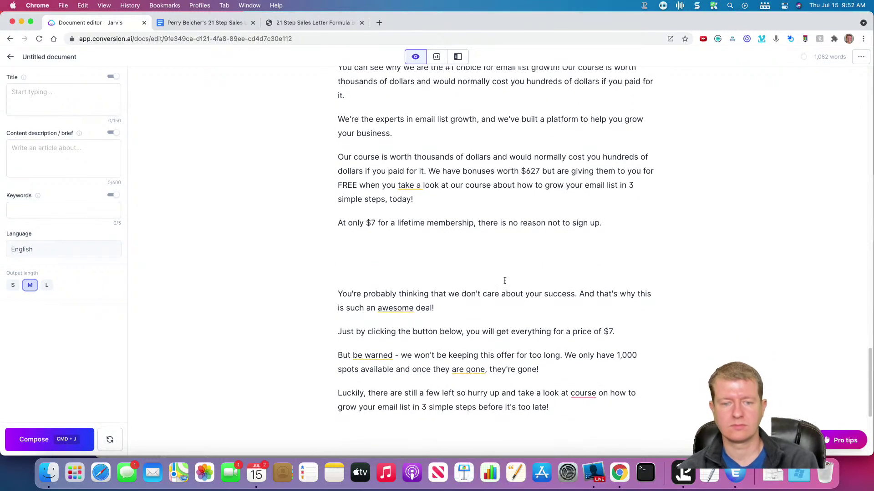
pyautogui.press('BackSpace')
pyautogui.press('BackSpace')
# Generate a 100% money-back guarantee with 30-day refunds, deleting three surplus generated paragraphs
pyautogui.click(205, 22)
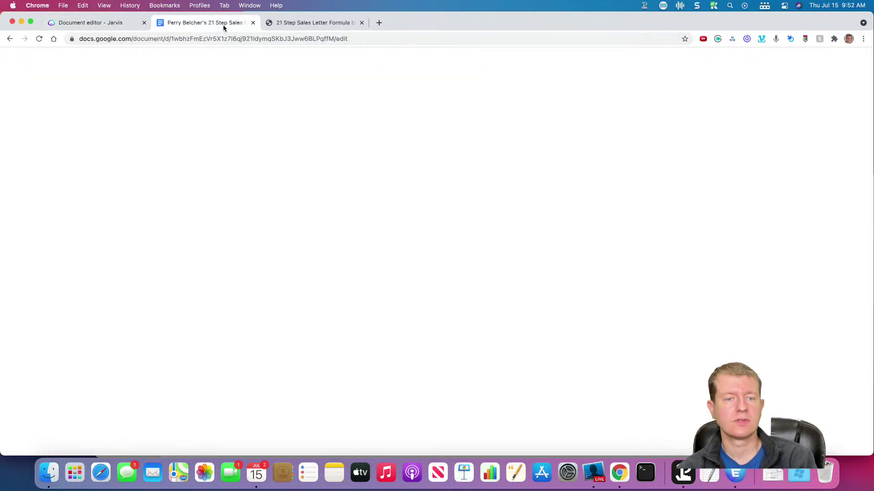
pyautogui.moveTo(406, 329); pyautogui.dragTo(259, 323)
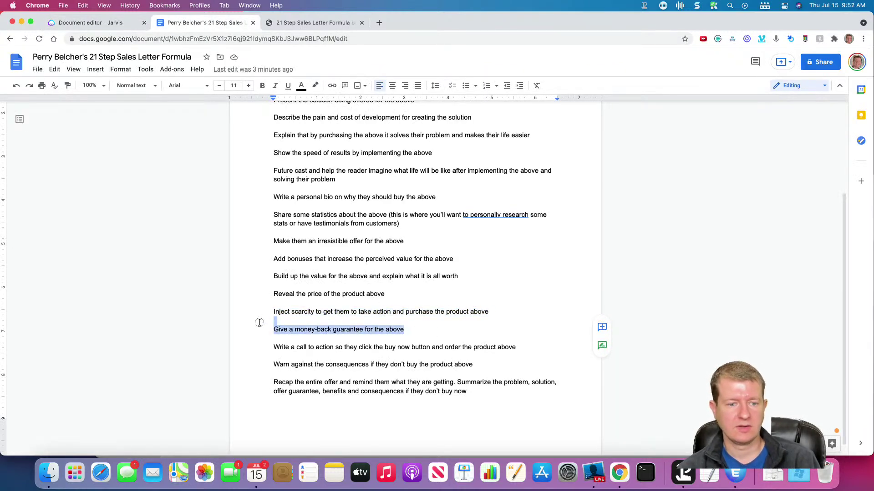
pyautogui.click(101, 21)
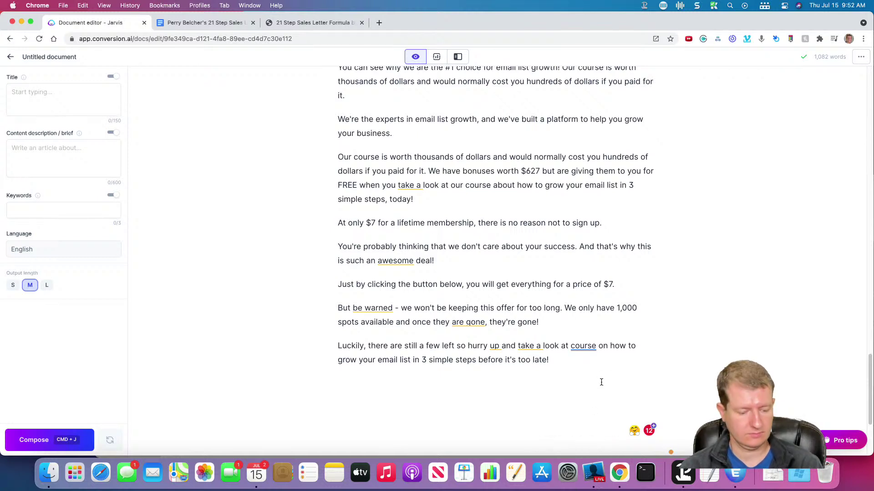
pyautogui.press('super+v')
pyautogui.press('super+j')
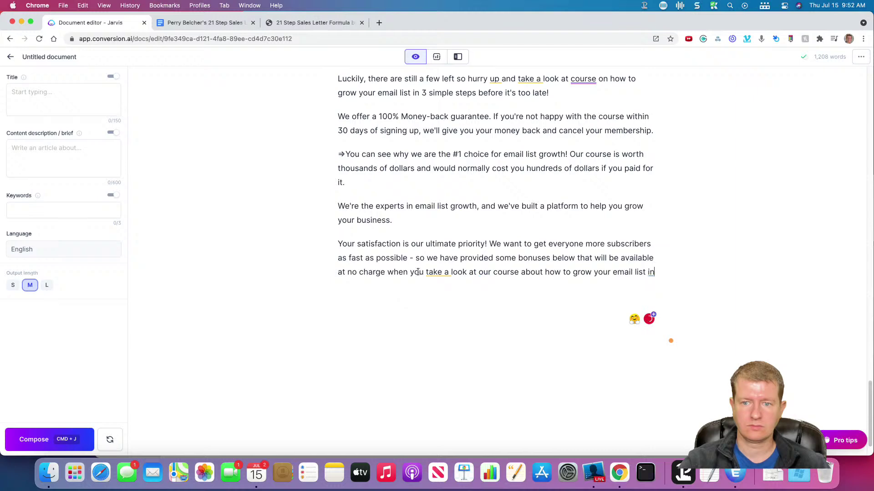
pyautogui.moveTo(662, 281); pyautogui.dragTo(293, 149)
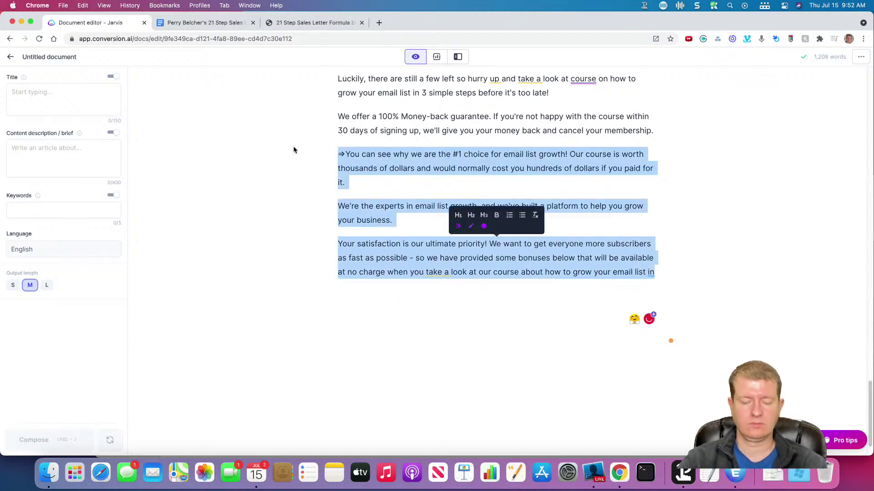
pyautogui.press('BackSpace')
# Generate the call to action 'Don't you want to sign up with us for just $7? Hurry!', regenerating twice
pyautogui.click(296, 23)
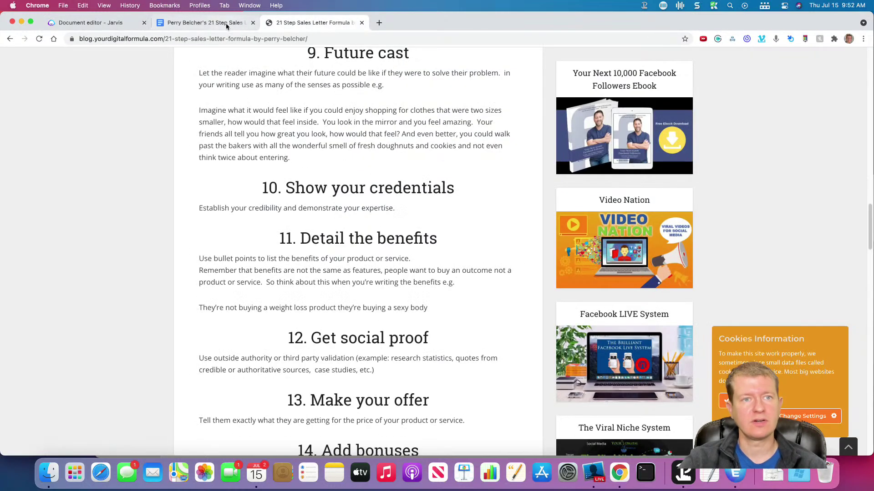
pyautogui.click(203, 25)
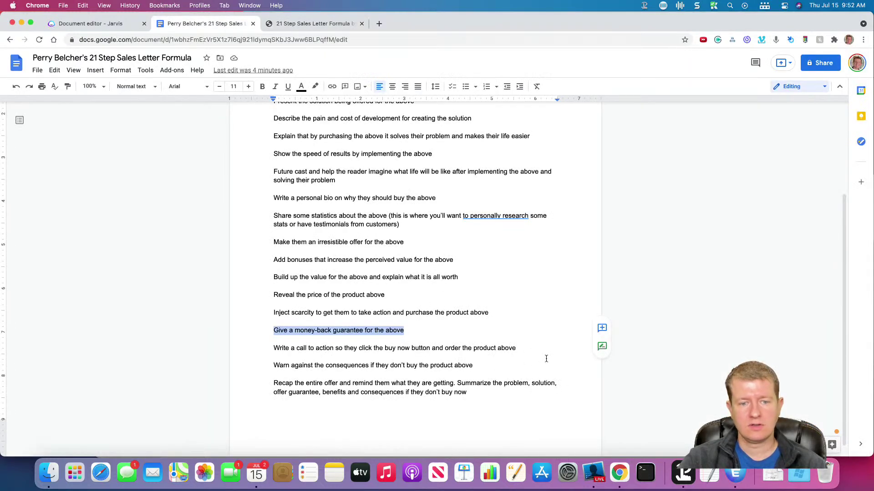
pyautogui.tripleClick(415, 353)
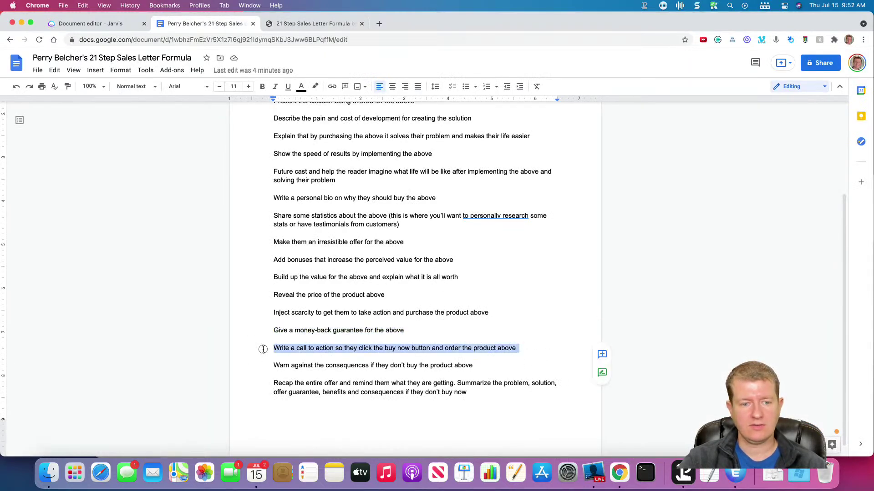
pyautogui.click(105, 28)
pyautogui.press('super+v')
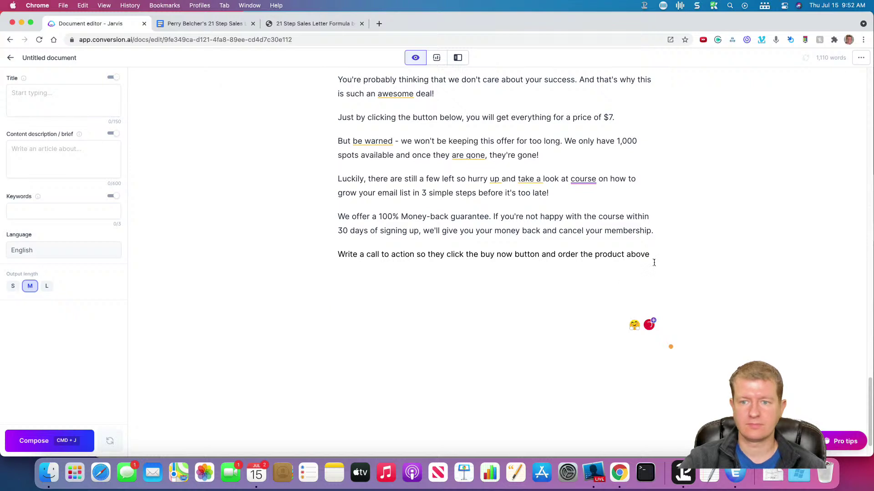
pyautogui.tripleClick(655, 254)
pyautogui.press('super+Return')
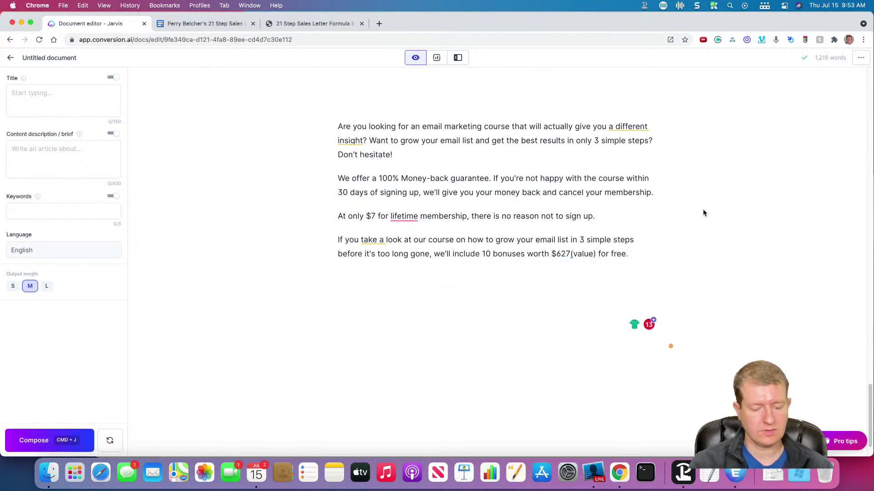
pyautogui.press('super+z')
pyautogui.press('super+j')
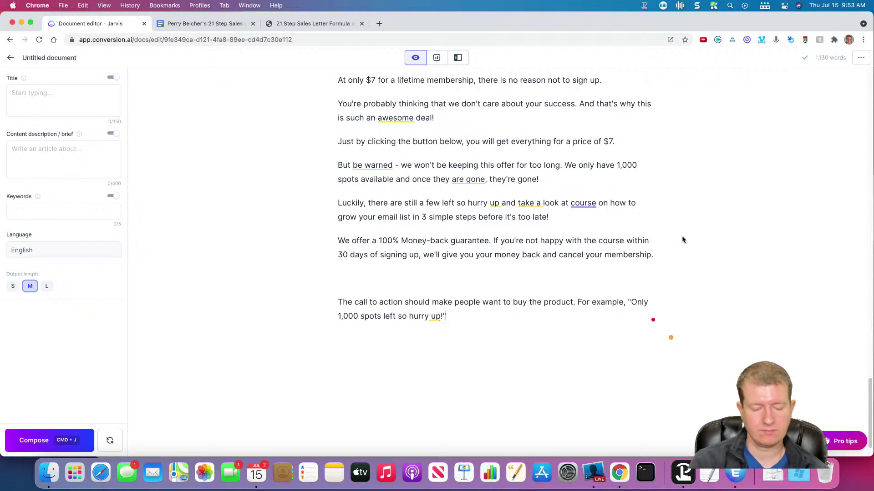
pyautogui.press('super+z')
pyautogui.press('super+j')
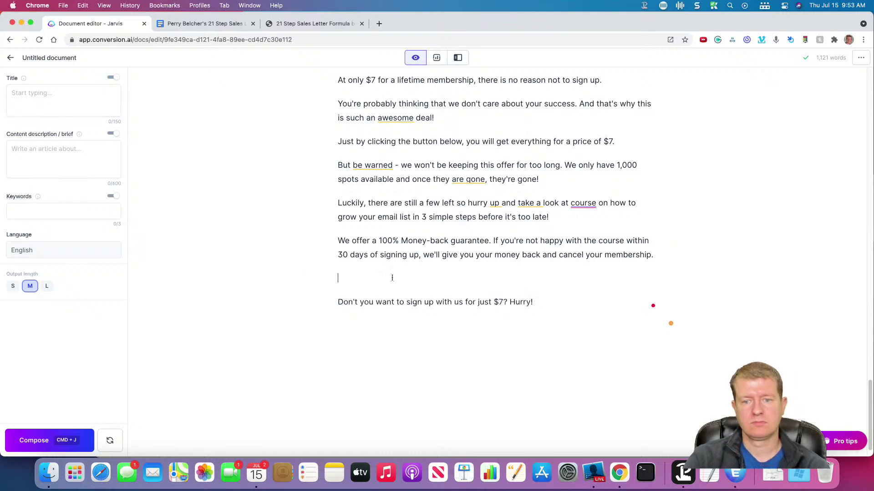
# Paste the 'Warn against the consequences' step after the call to action and generate from it
pyautogui.click(223, 24)
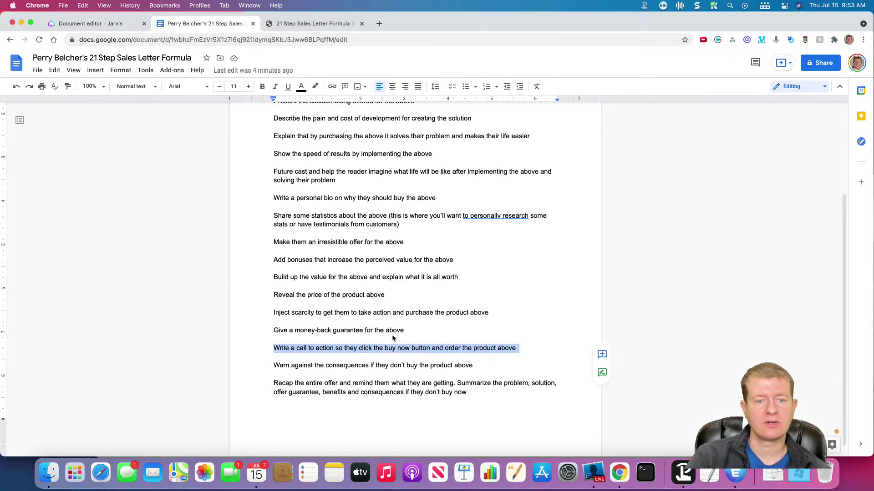
pyautogui.moveTo(472, 366); pyautogui.dragTo(255, 366)
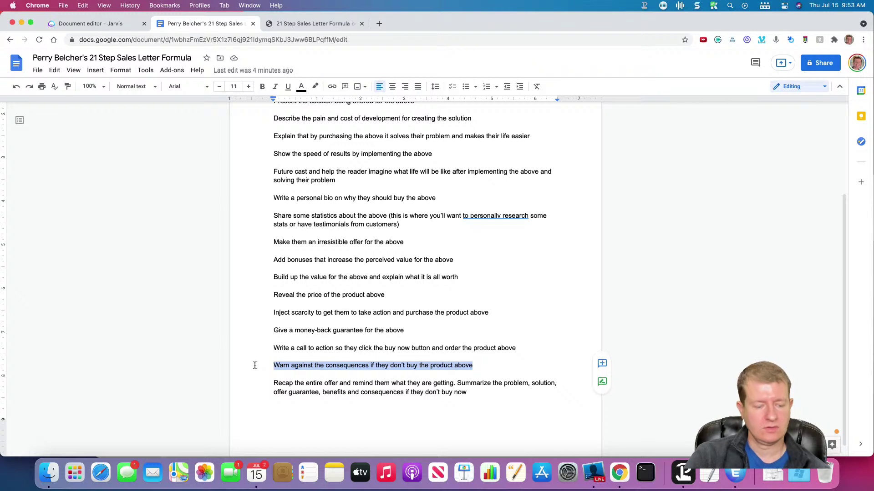
pyautogui.press('super+c')
pyautogui.press('super+1')
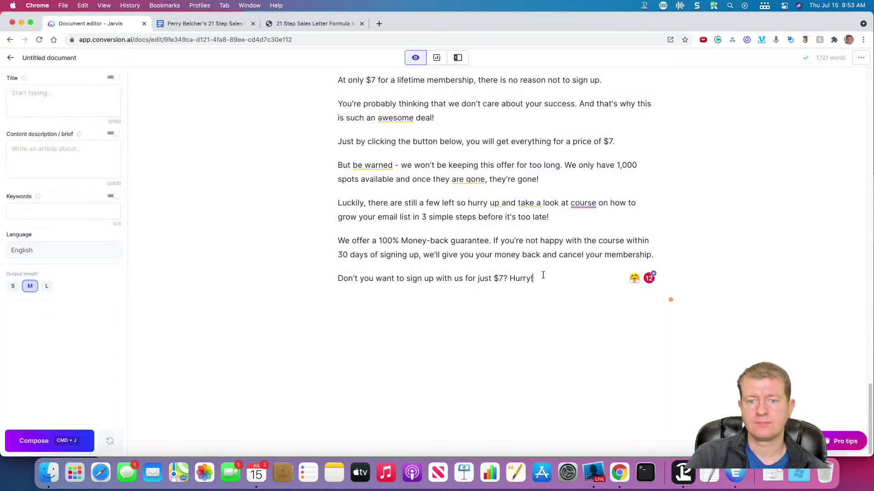
pyautogui.press('Return')
pyautogui.press('super+v')
pyautogui.press('super+shift+Up')
pyautogui.press('super+j')
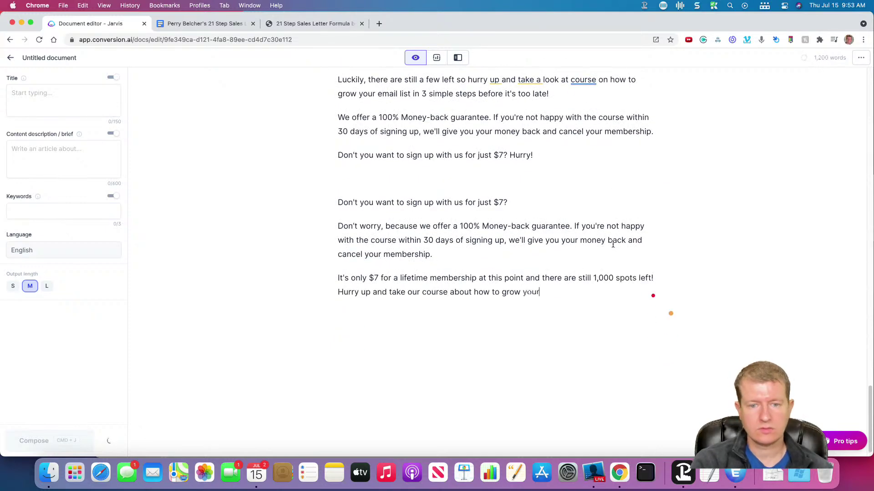
# Regenerate the consequences section until it warns about a compromised, spammed email list
pyautogui.press('super+z')
pyautogui.press('super+j')
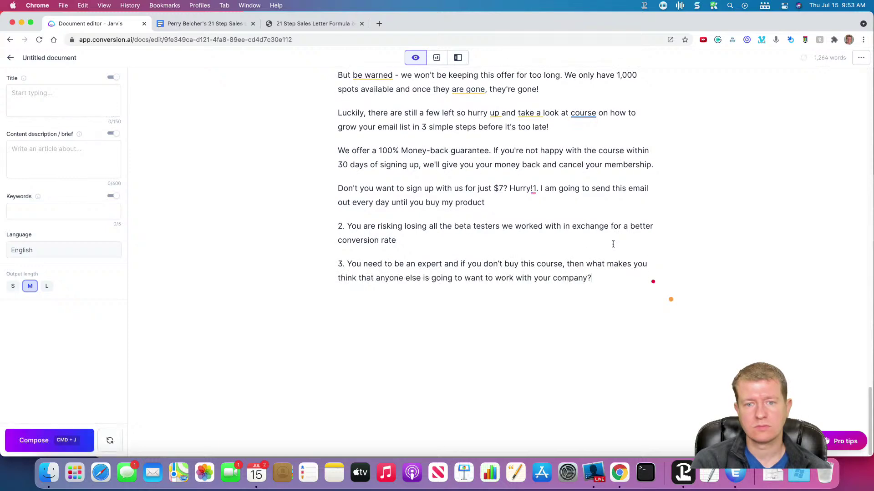
pyautogui.press('super+z')
pyautogui.press('super+j')
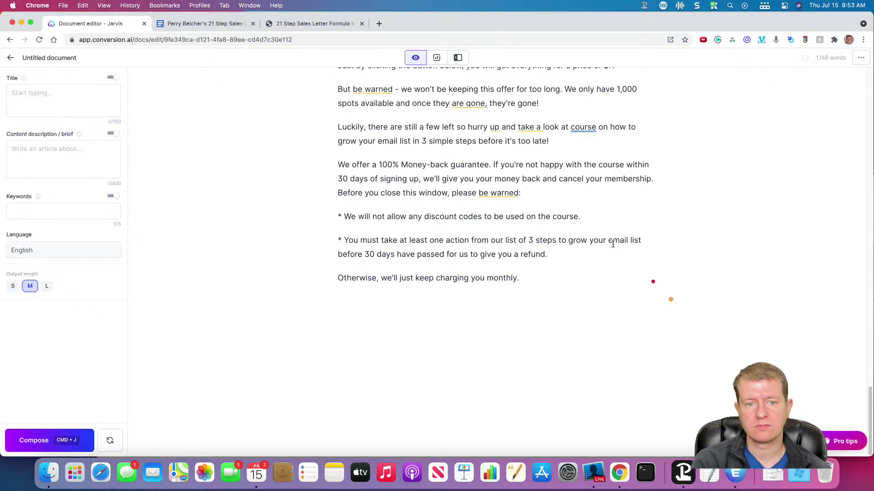
pyautogui.press('super+z')
pyautogui.press('super+j')
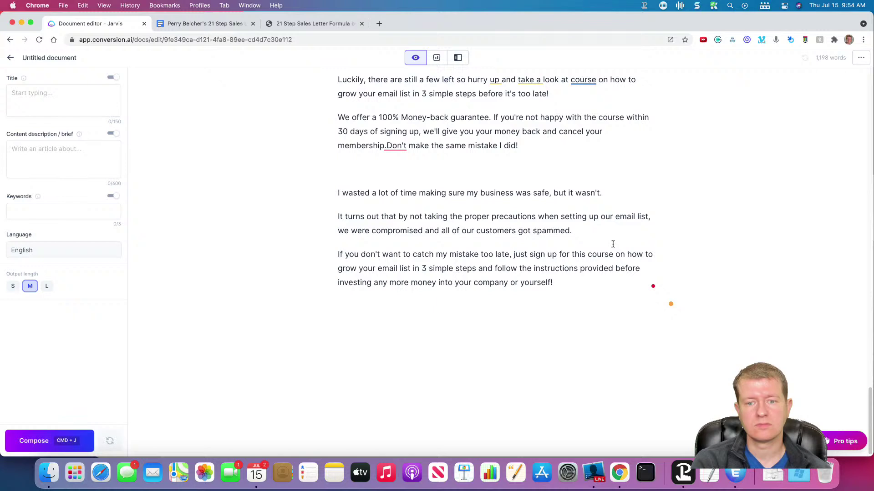
pyautogui.press('super+j')
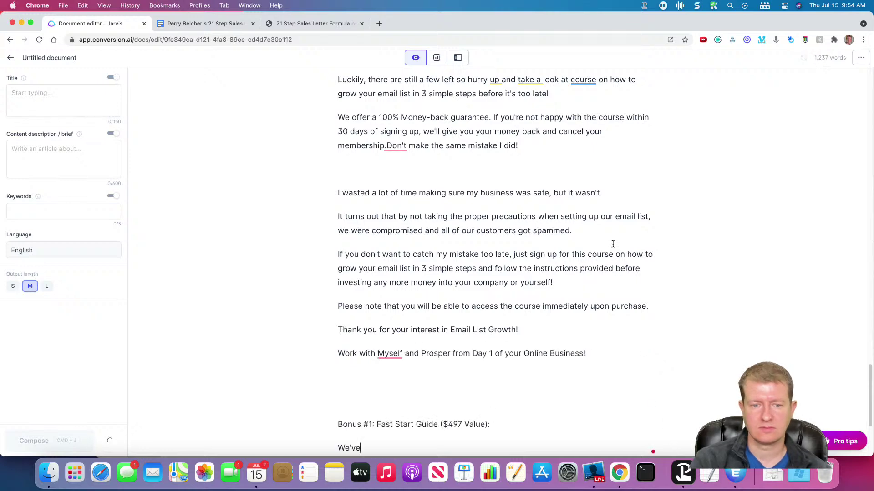
# Delete surplus thank-you and bonus lines, giving 'Don't make the same mistake I did!' its own paragraph
pyautogui.scroll(-5, 577, 240)
pyautogui.moveTo(608, 348); pyautogui.dragTo(338, 213)
pyautogui.press('BackSpace')
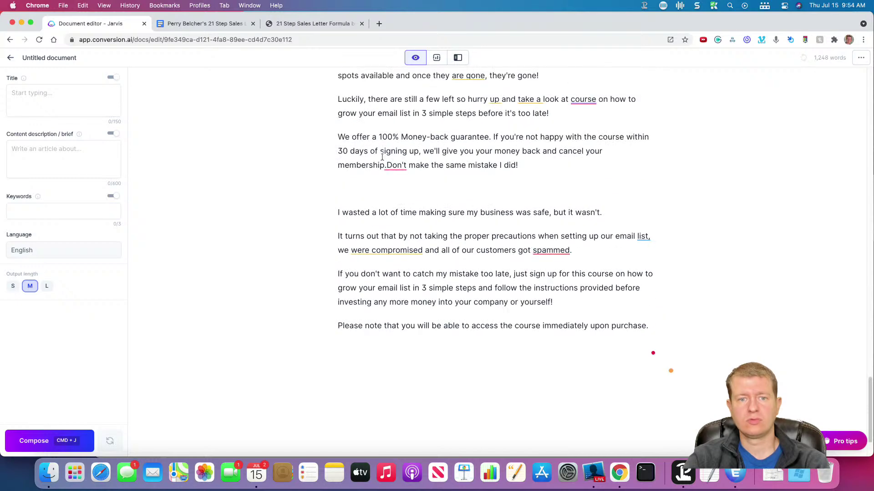
pyautogui.click(386, 165)
pyautogui.press('Return')
pyautogui.press('Return')
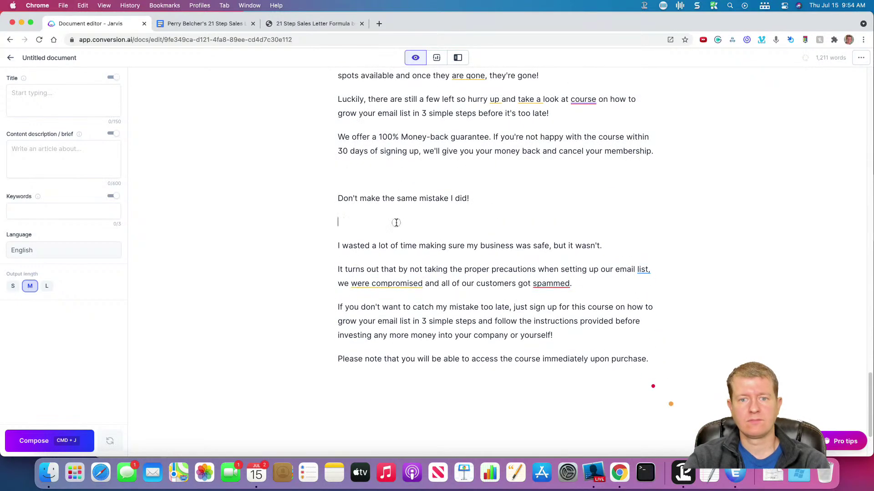
pyautogui.click(396, 222)
pyautogui.press('BackSpace')
# Generate a recap of the $7 lifetime offer, guarantee and $627 bonuses from the formula's 'Recap the entire offer' step
pyautogui.click(179, 25)
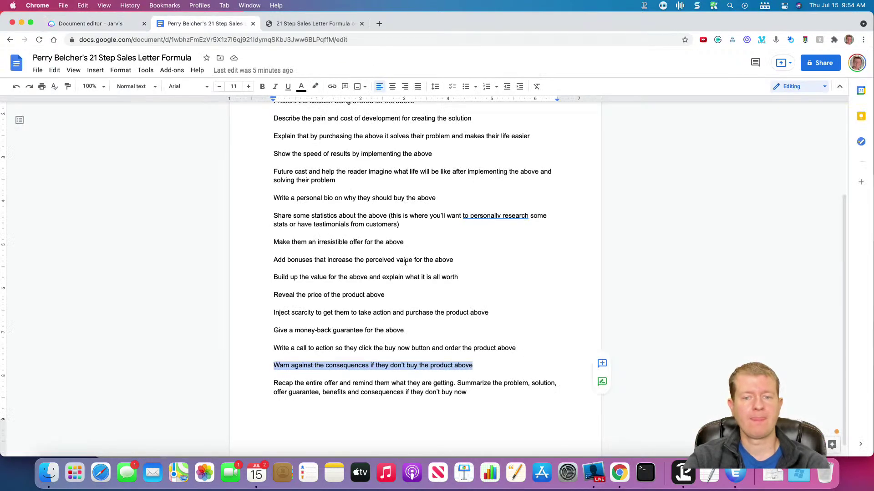
pyautogui.tripleClick(457, 388)
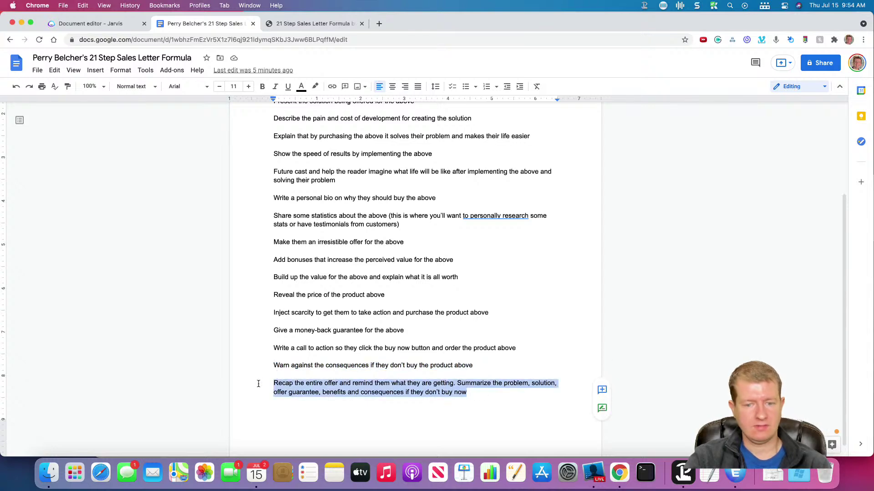
pyautogui.click(91, 24)
pyautogui.press('Return')
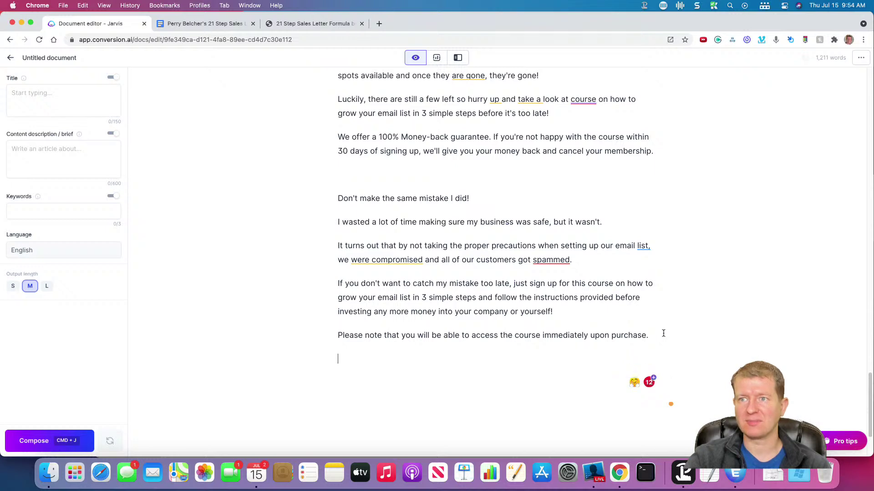
pyautogui.press('super+v')
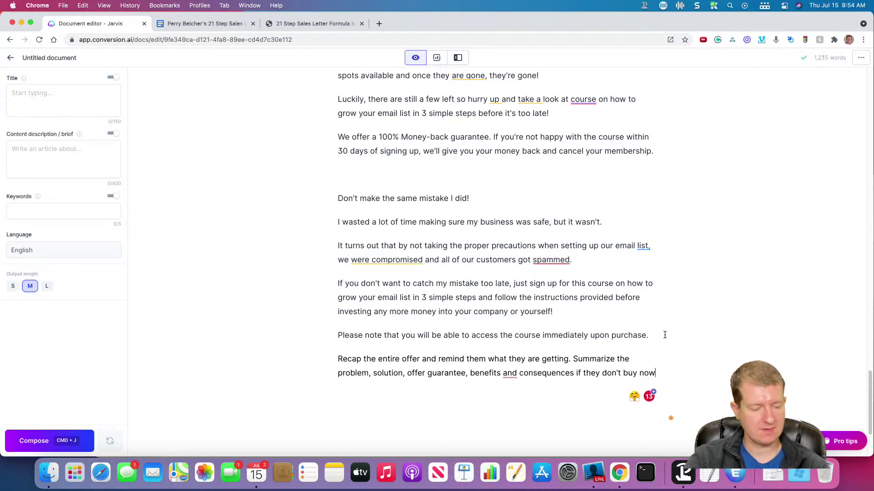
pyautogui.press('super+Return')
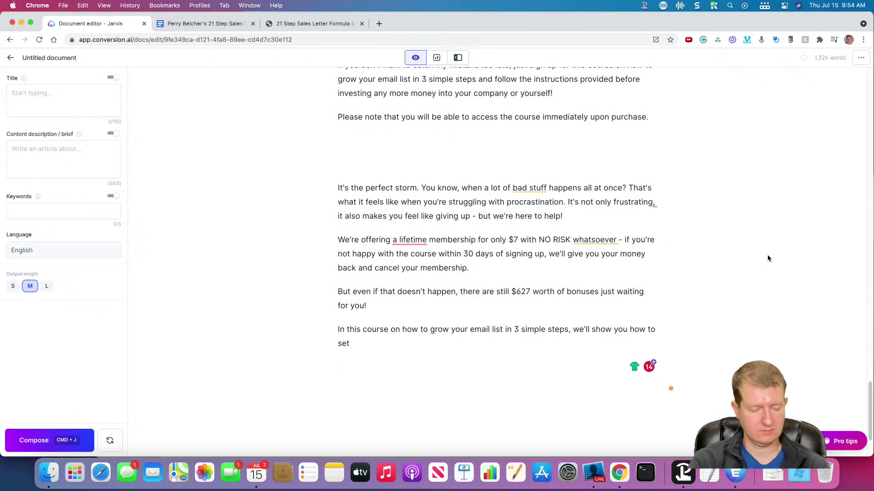
pyautogui.press('super+j')
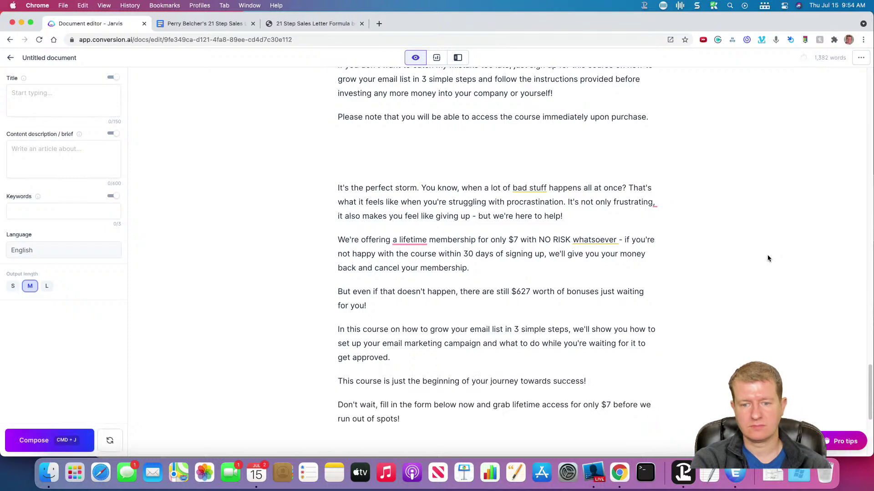
pyautogui.press('super+j')
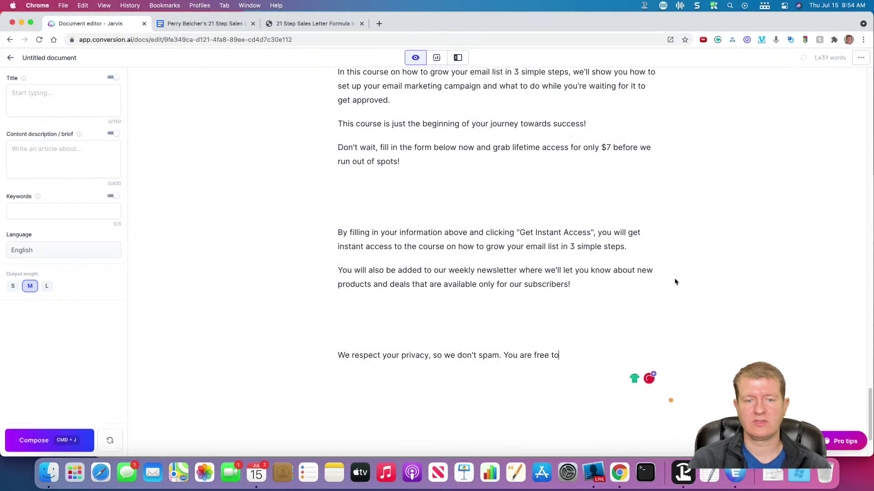
# Delete the surplus newsletter and privacy paragraphs at the end of the letter
pyautogui.scroll(-1, 655, 280)
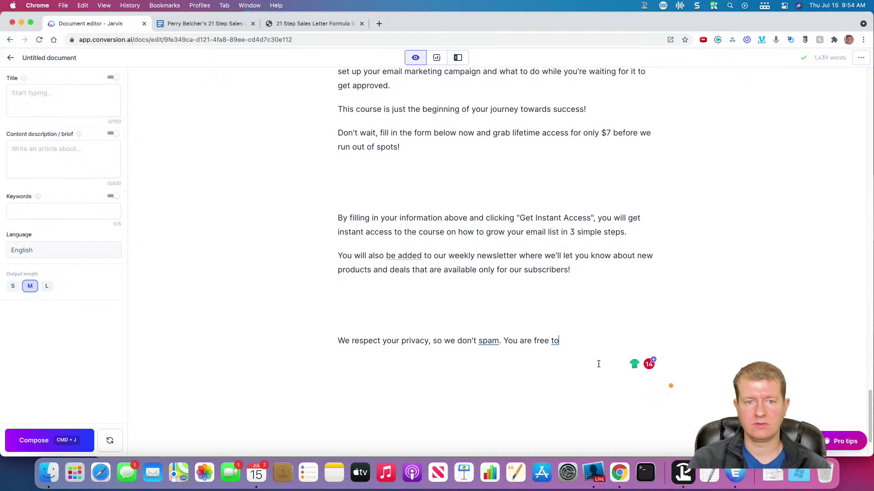
pyautogui.moveTo(599, 364); pyautogui.dragTo(328, 245)
pyautogui.press('BackSpace')
# Delete the empty lines above the final 'By filling in your information' paragraph
pyautogui.click(363, 201)
pyautogui.press('BackSpace')
pyautogui.press('BackSpace')
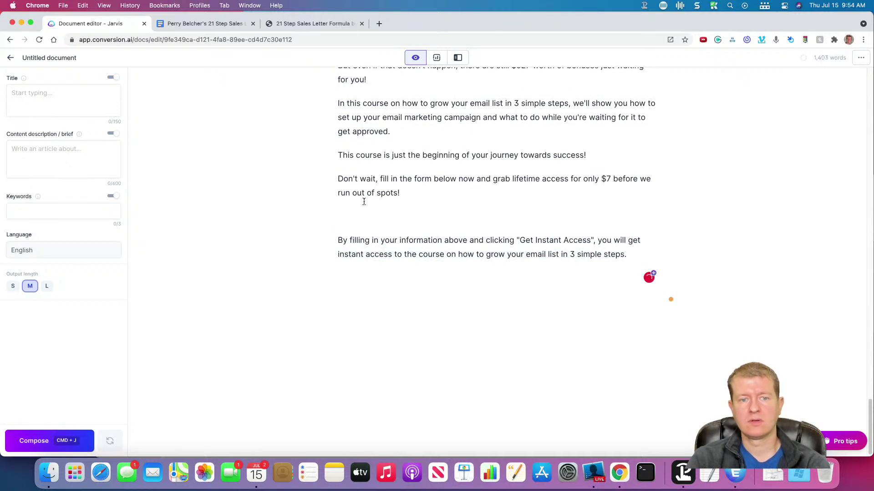